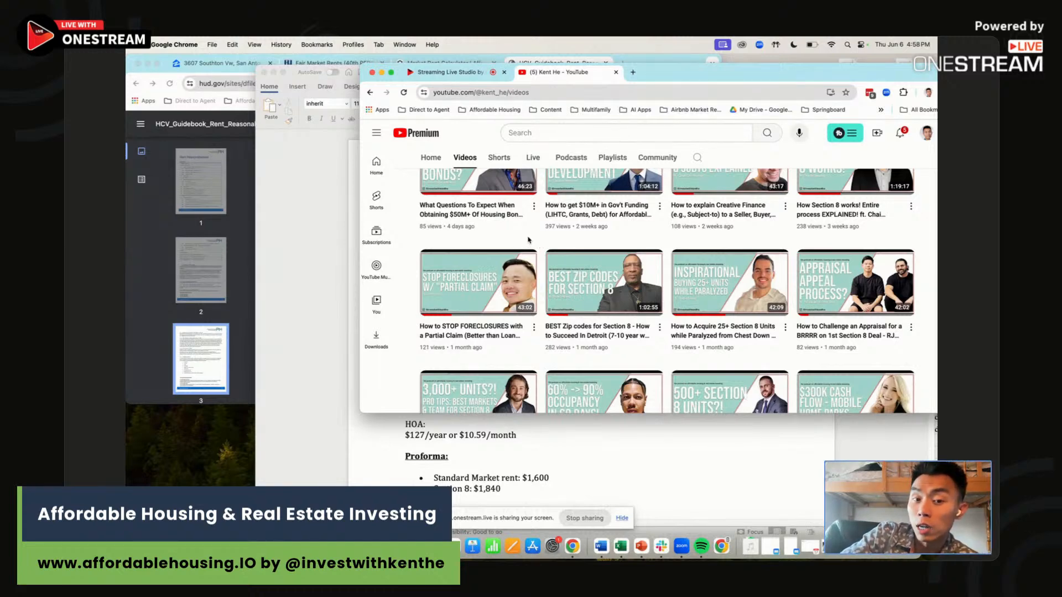
{"action": "mouse_move", "coordinate": [485, 295]}
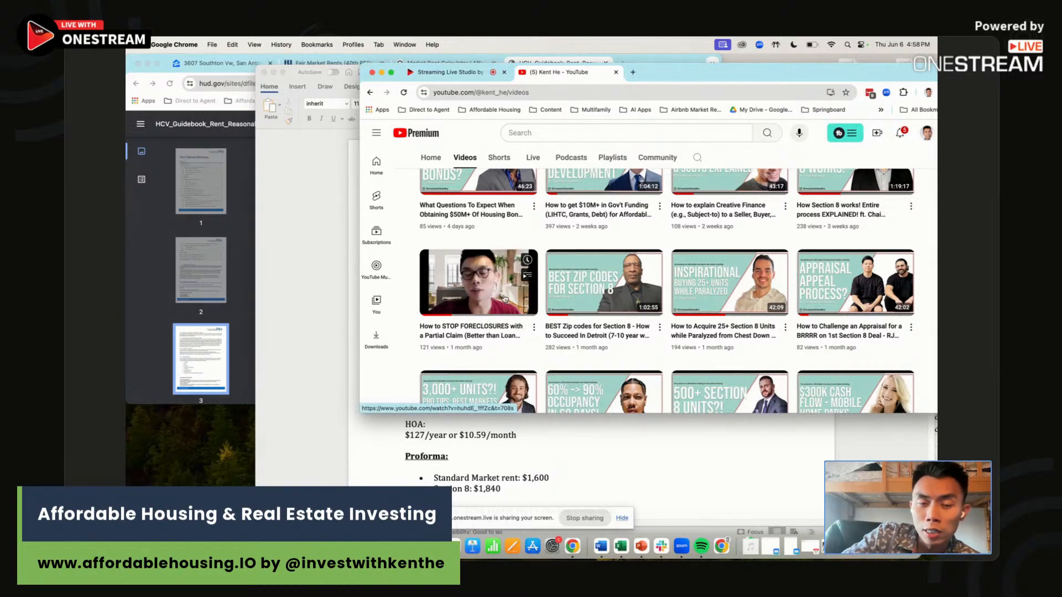
{"action": "mouse_move", "coordinate": [559, 397]}
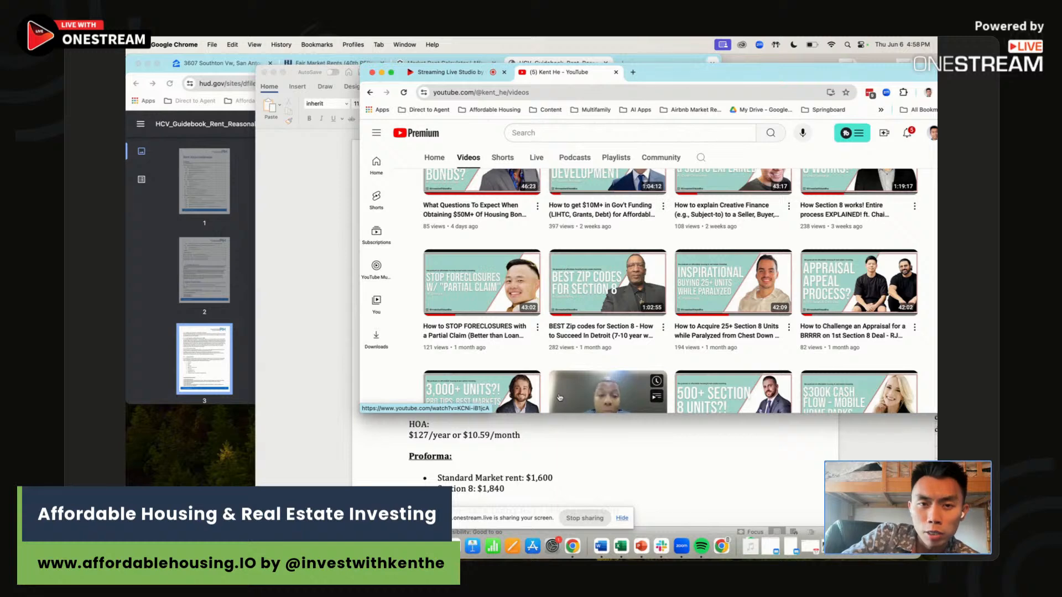
{"action": "mouse_move", "coordinate": [465, 313]}
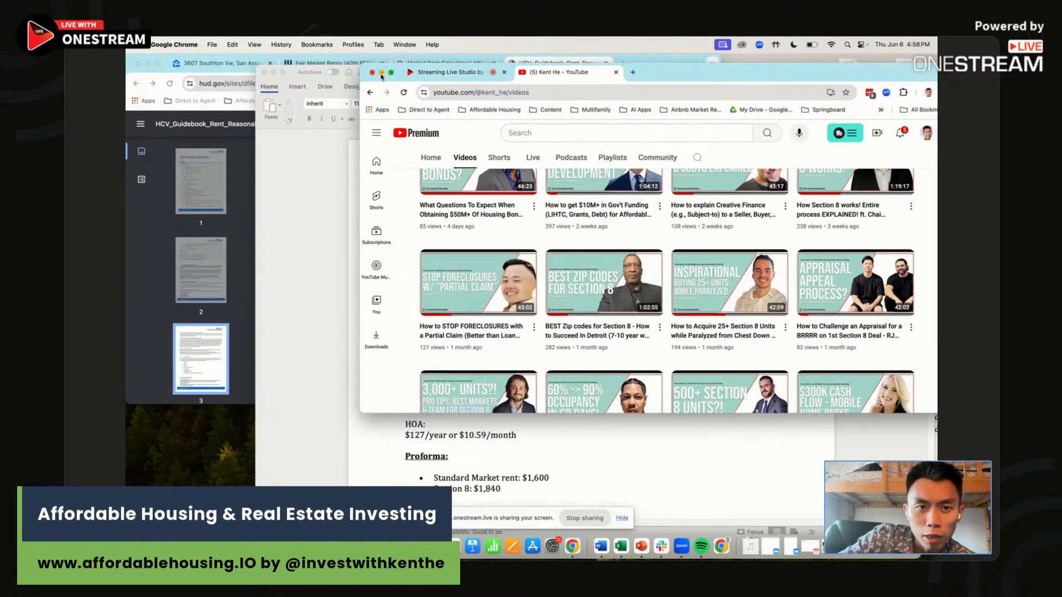
Step: Switch to the Word deal document and review the property details, both liens, HOA, proforma rents and closing terms
{"action": "left_click", "coordinate": [469, 73]}
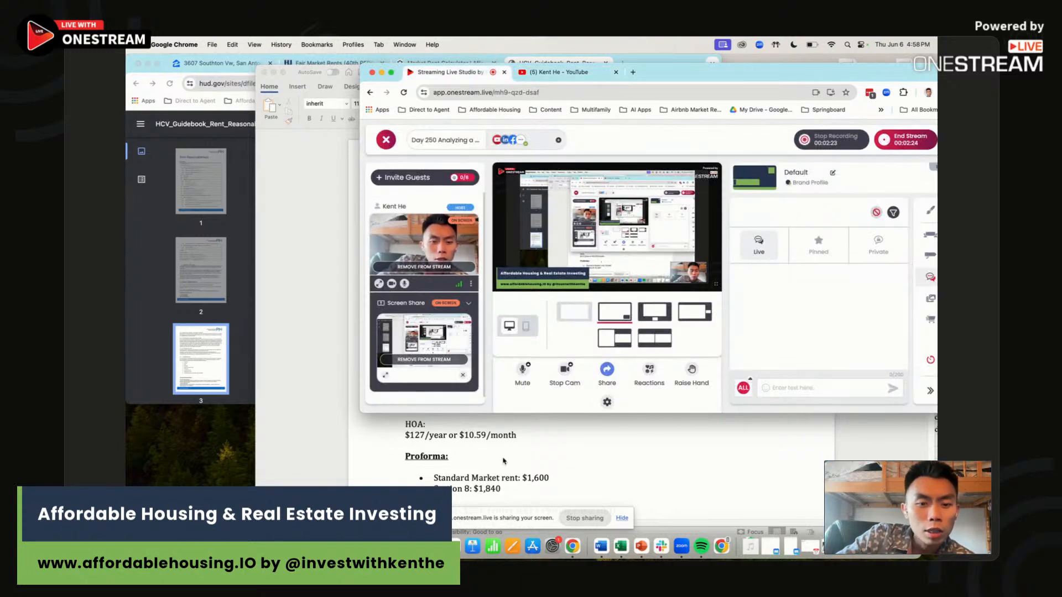
{"action": "left_click", "coordinate": [503, 461]}
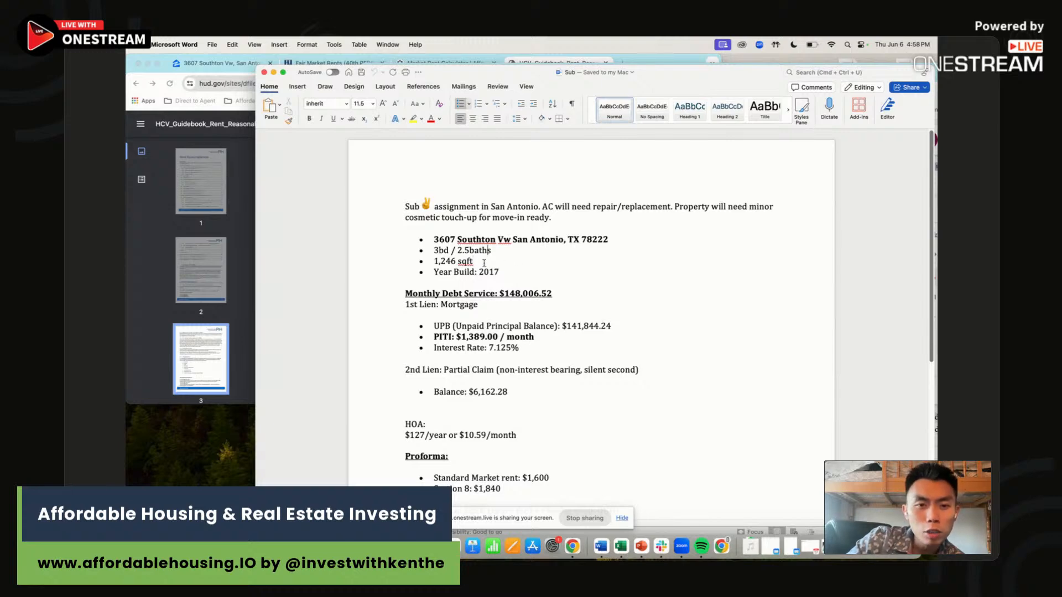
{"action": "left_click_drag", "start_coordinate": [484, 264], "coordinate": [442, 261]}
{"action": "left_click", "coordinate": [442, 261]}
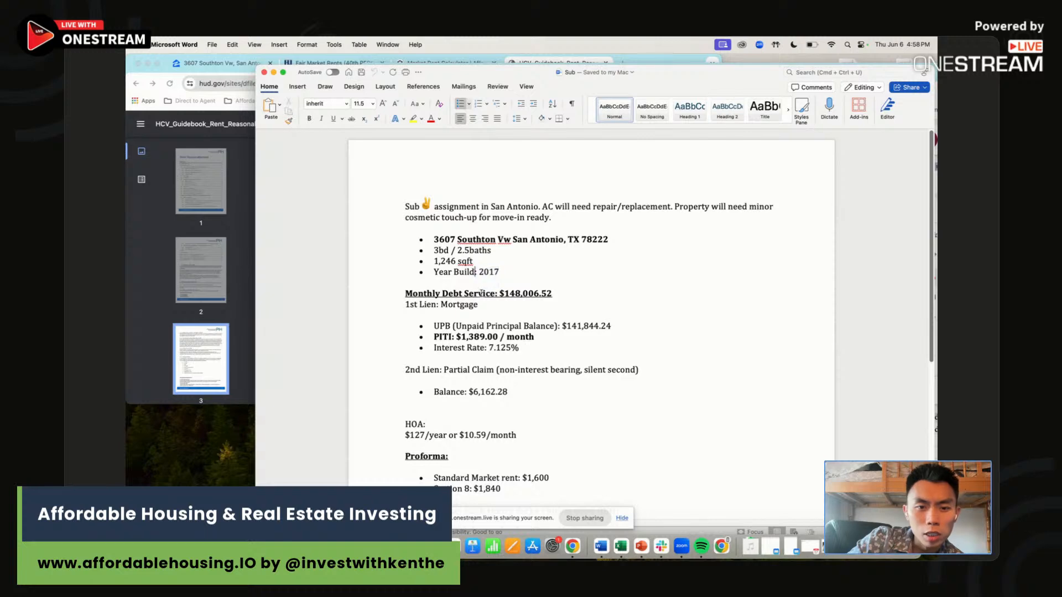
{"action": "triple_click", "coordinate": [437, 296]}
{"action": "left_click", "coordinate": [436, 295]}
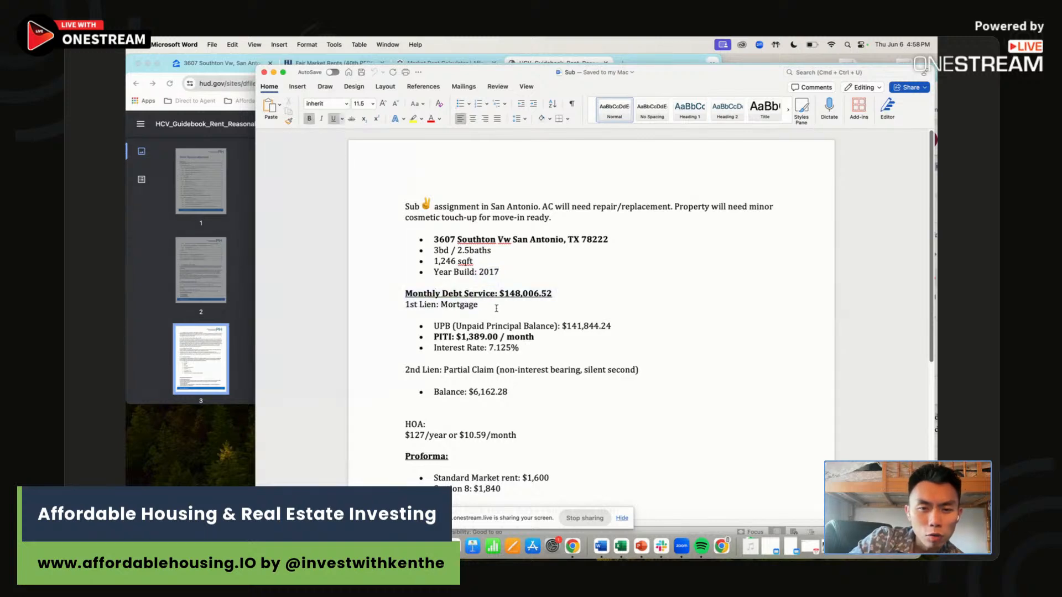
{"action": "left_click", "coordinate": [497, 308]}
{"action": "scroll", "coordinate": [514, 353], "scroll_direction": "down", "scroll_amount": 4}
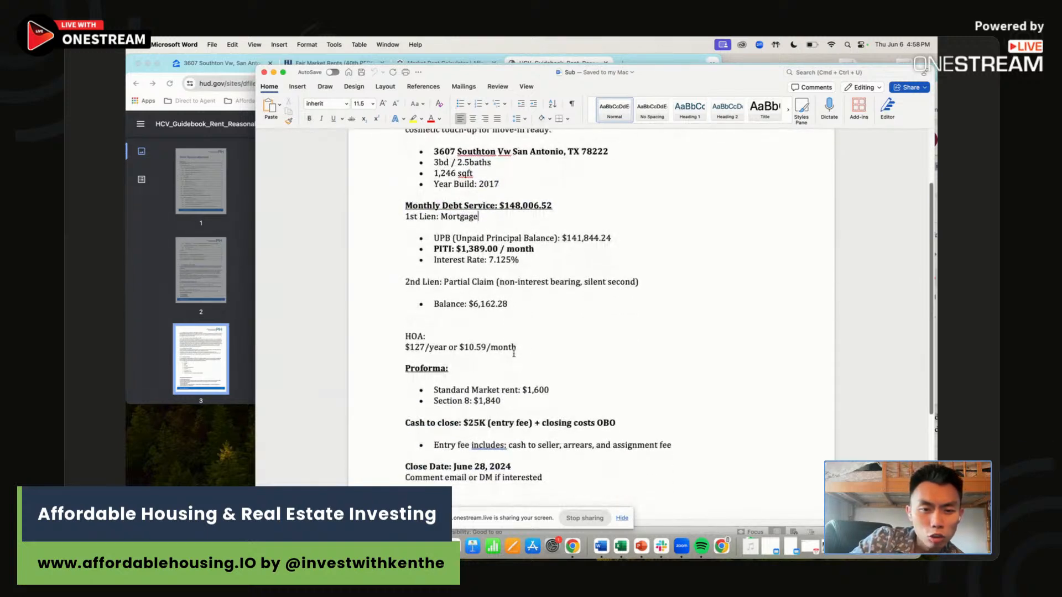
{"action": "scroll", "coordinate": [514, 353], "scroll_direction": "down", "scroll_amount": 1}
{"action": "scroll", "coordinate": [513, 353], "scroll_direction": "down", "scroll_amount": 1}
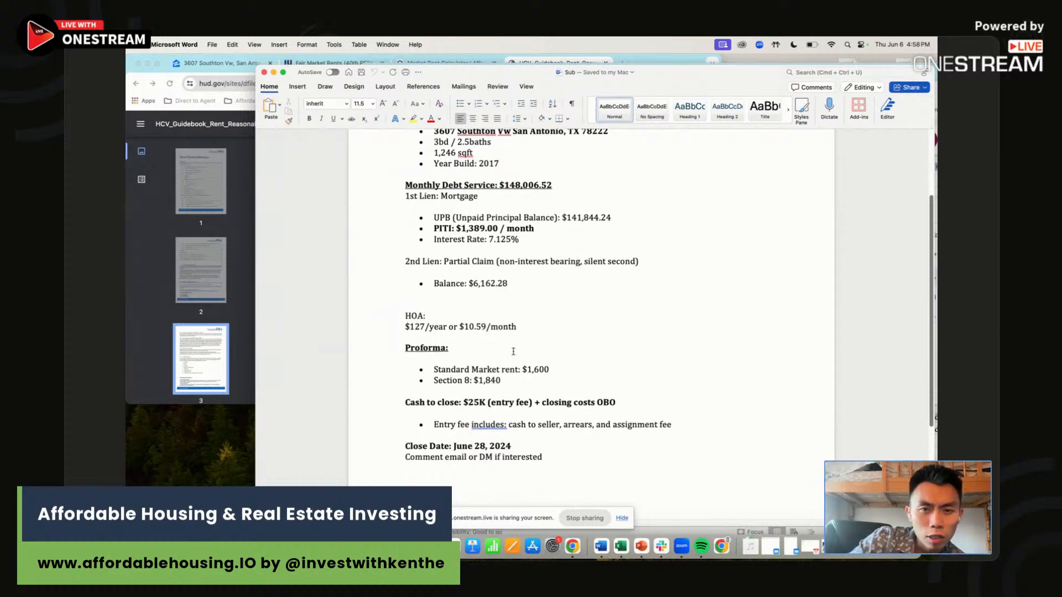
{"action": "scroll", "coordinate": [513, 352], "scroll_direction": "up", "scroll_amount": 5}
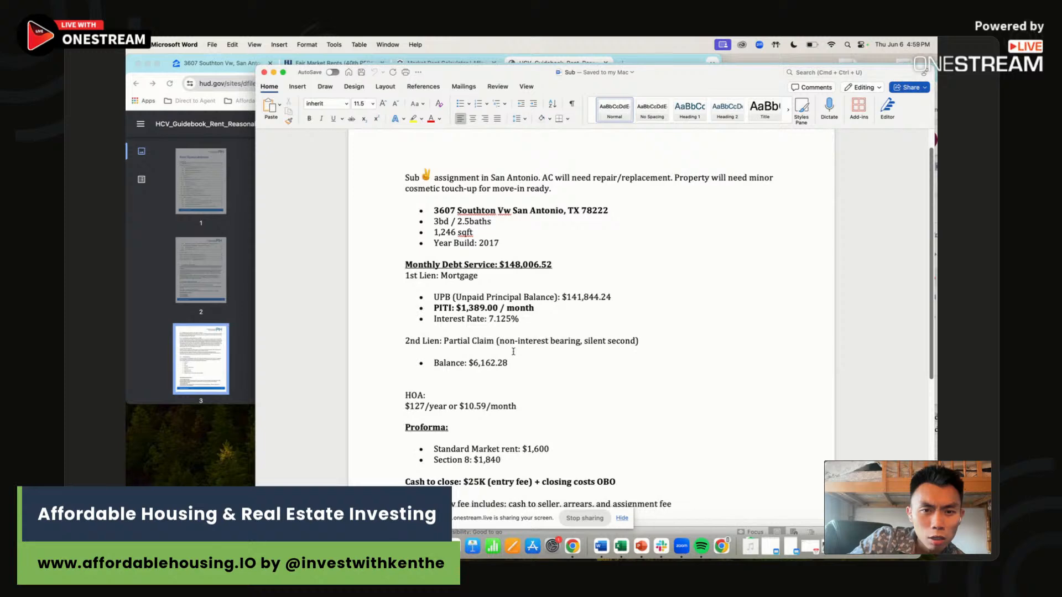
{"action": "scroll", "coordinate": [513, 352], "scroll_direction": "down", "scroll_amount": 3}
{"action": "scroll", "coordinate": [513, 352], "scroll_direction": "down", "scroll_amount": 3}
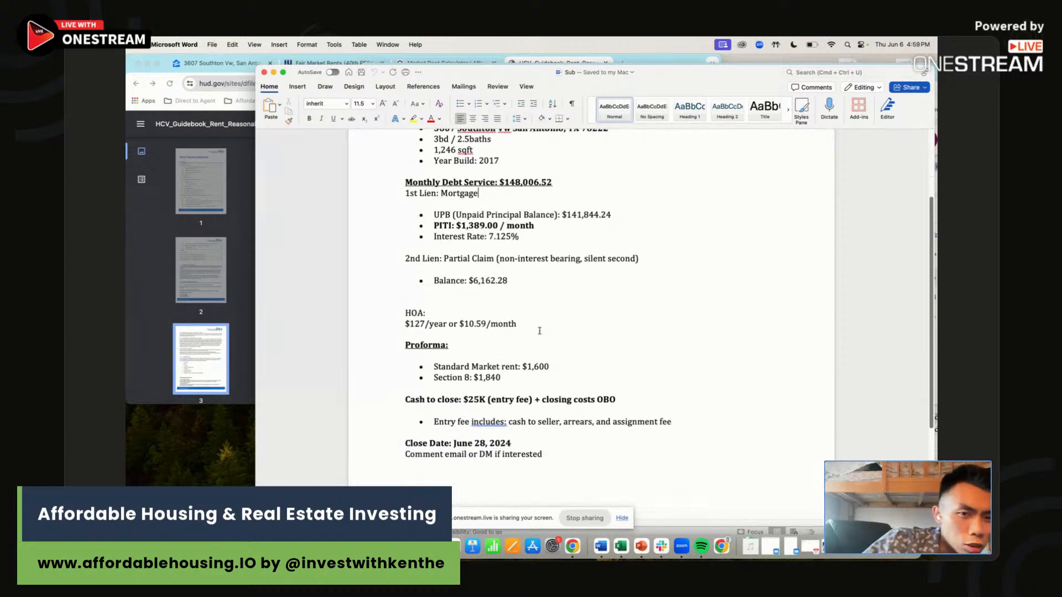
Step: Compare the property's Zillow estimate with the debt service and PITI lines in the Word document, arranging both windows
{"action": "left_click", "coordinate": [217, 68]}
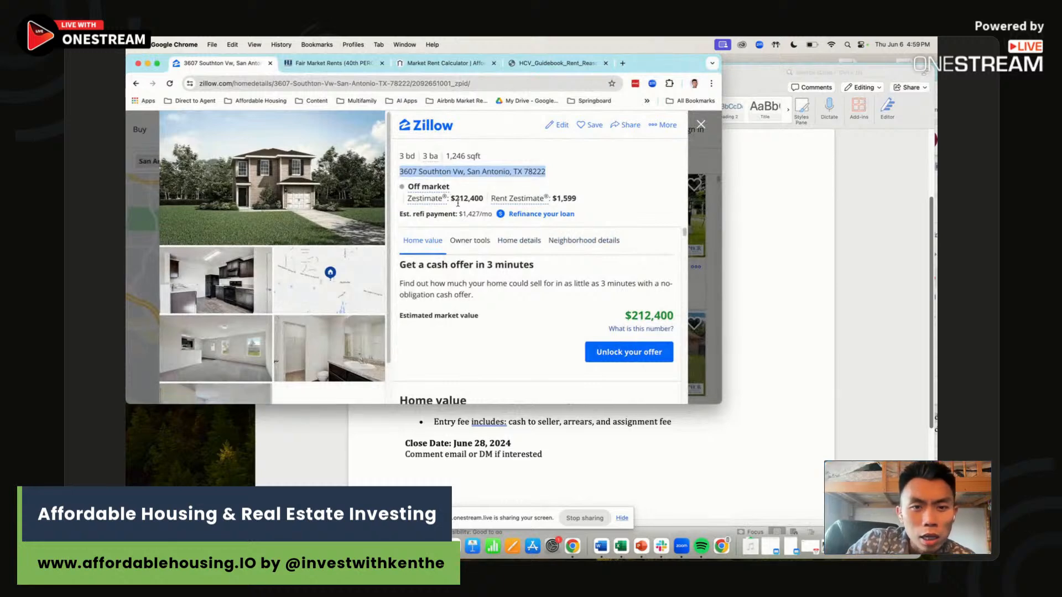
{"action": "left_click_drag", "start_coordinate": [644, 64], "coordinate": [741, 78]}
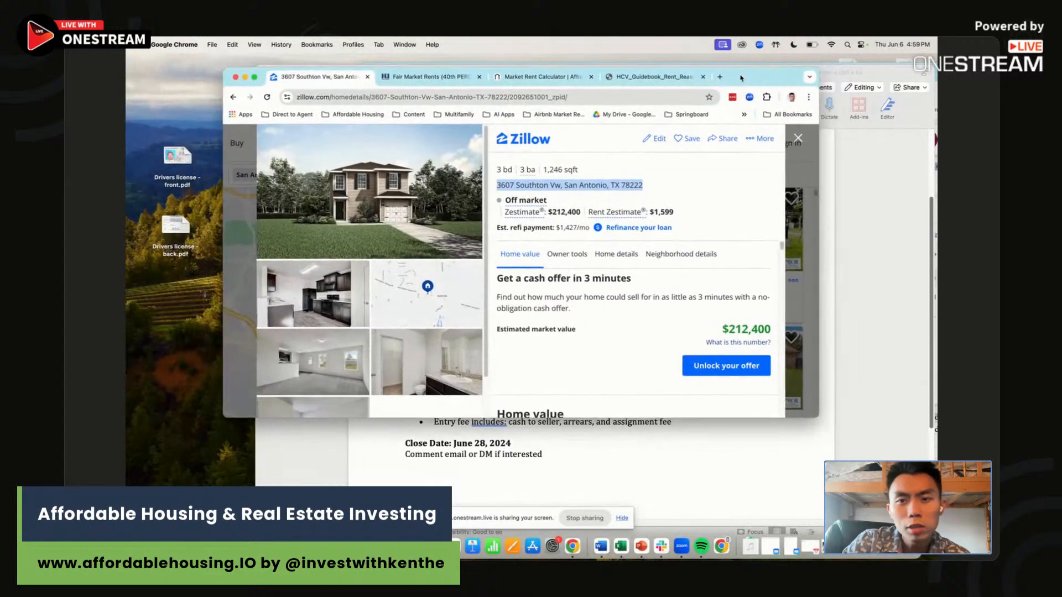
{"action": "left_click", "coordinate": [521, 485]}
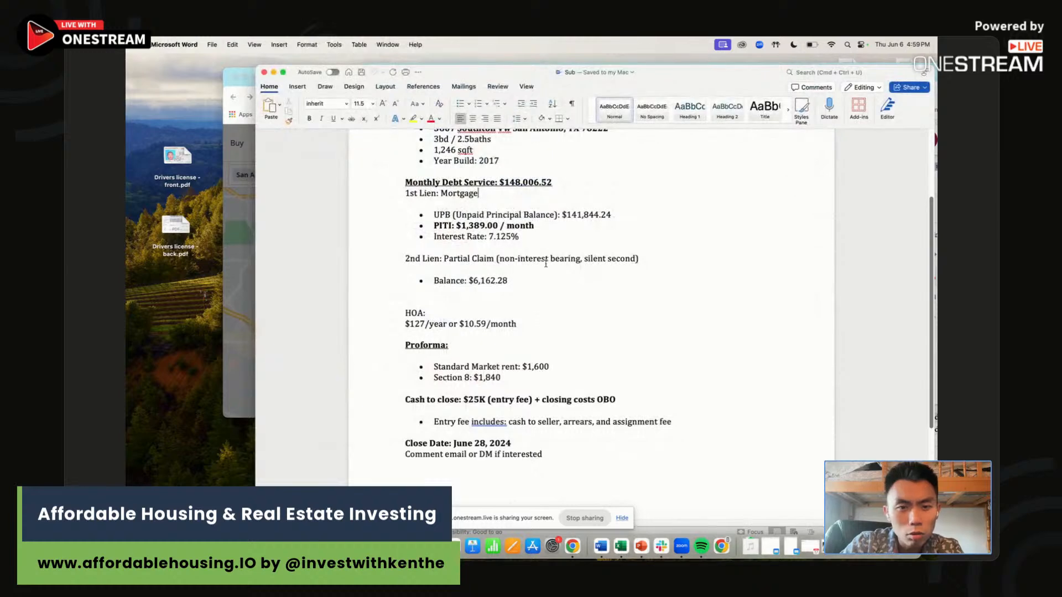
{"action": "left_click_drag", "start_coordinate": [541, 182], "coordinate": [586, 226]}
{"action": "left_click", "coordinate": [584, 228]}
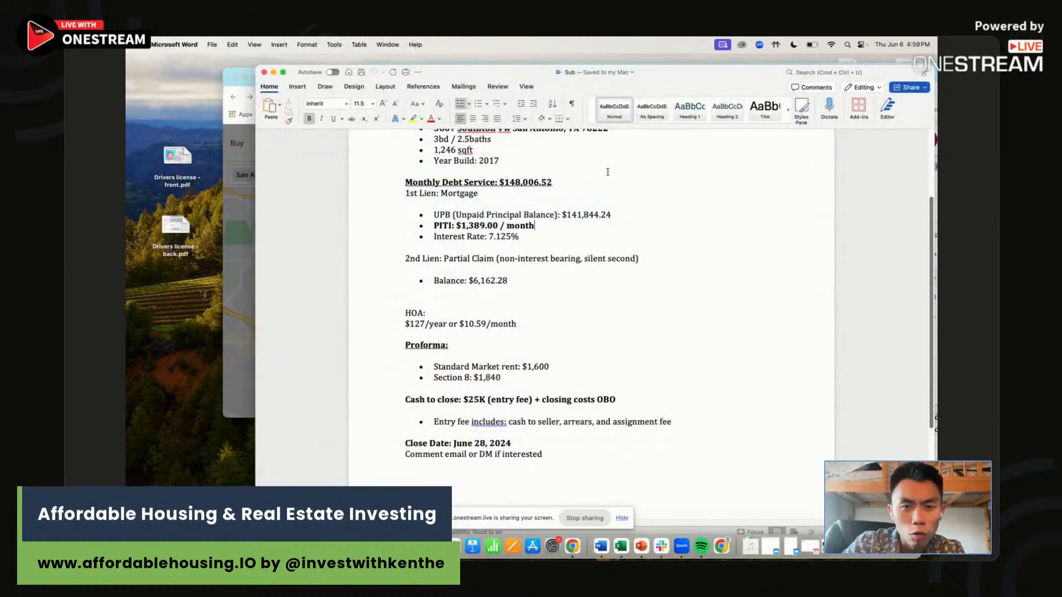
{"action": "left_click_drag", "start_coordinate": [696, 73], "coordinate": [700, 118]}
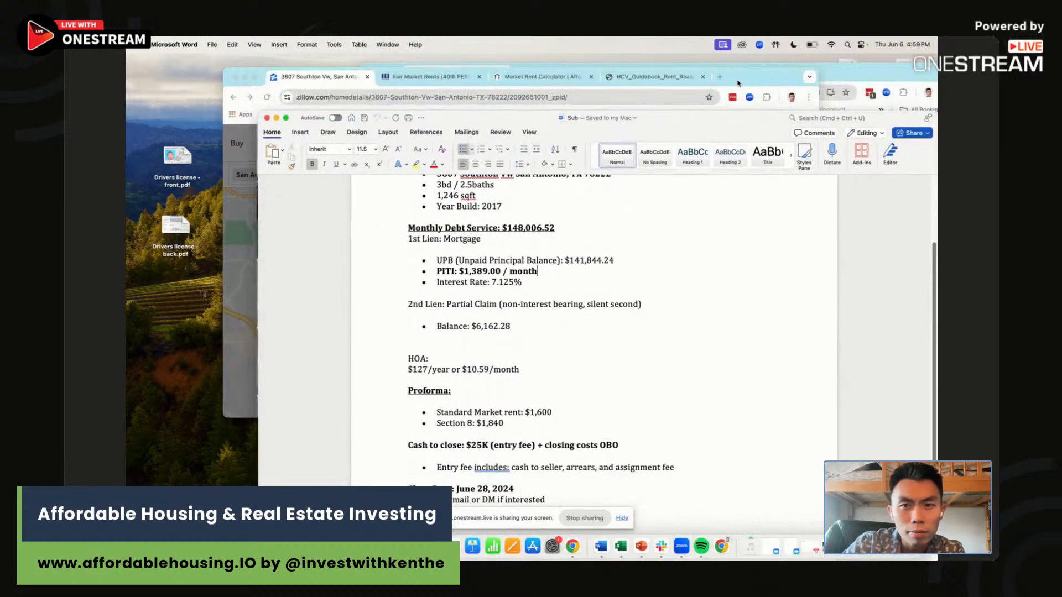
{"action": "left_click_drag", "start_coordinate": [748, 82], "coordinate": [736, 70]}
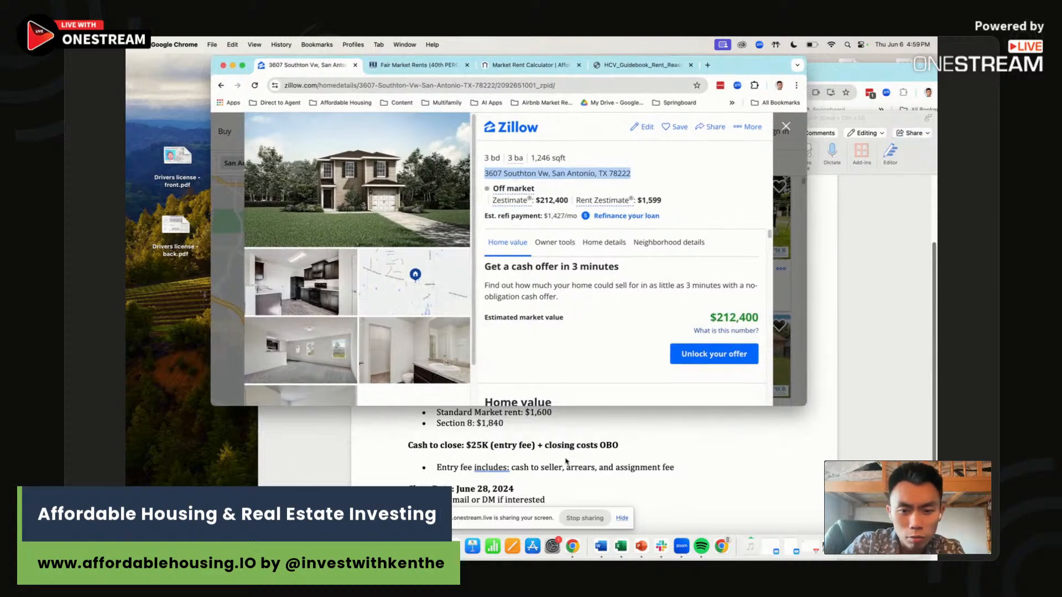
Step: Bring up the Excel analysis template, return to the Zillow listing and search the page for "county"
{"action": "left_click", "coordinate": [627, 549]}
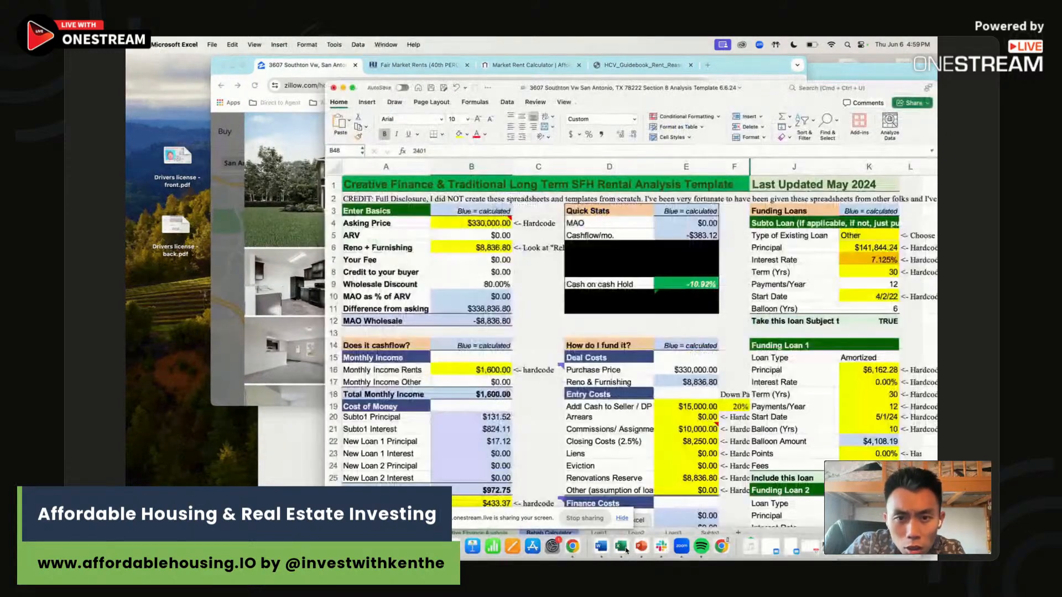
{"action": "left_click", "coordinate": [306, 66]}
{"action": "scroll", "coordinate": [382, 221], "scroll_direction": "down", "scroll_amount": 2}
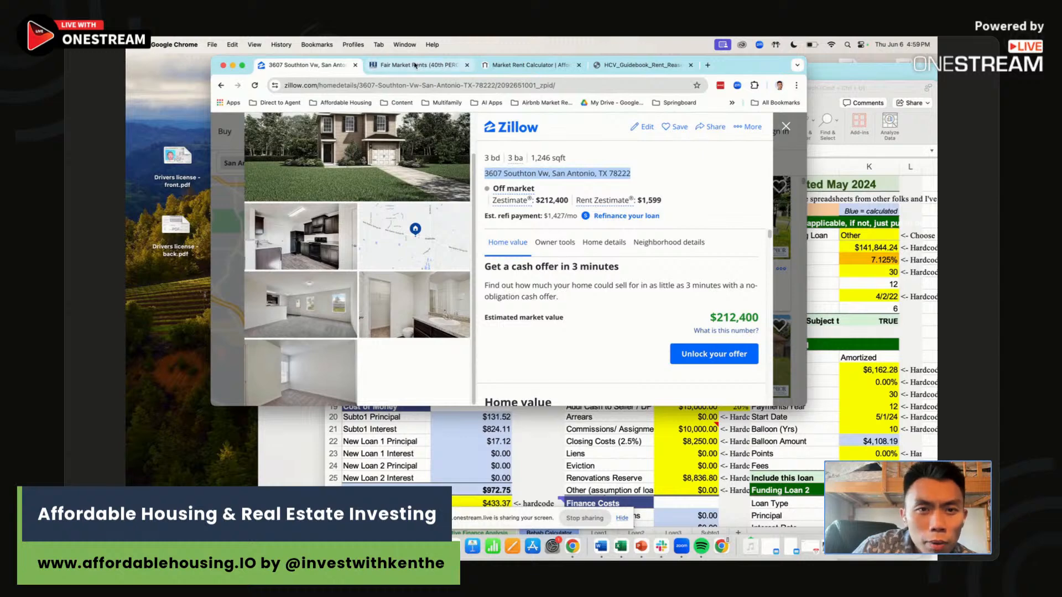
{"action": "left_click", "coordinate": [606, 170]}
{"action": "key", "text": "super+f"}
{"action": "type", "text": "county"}
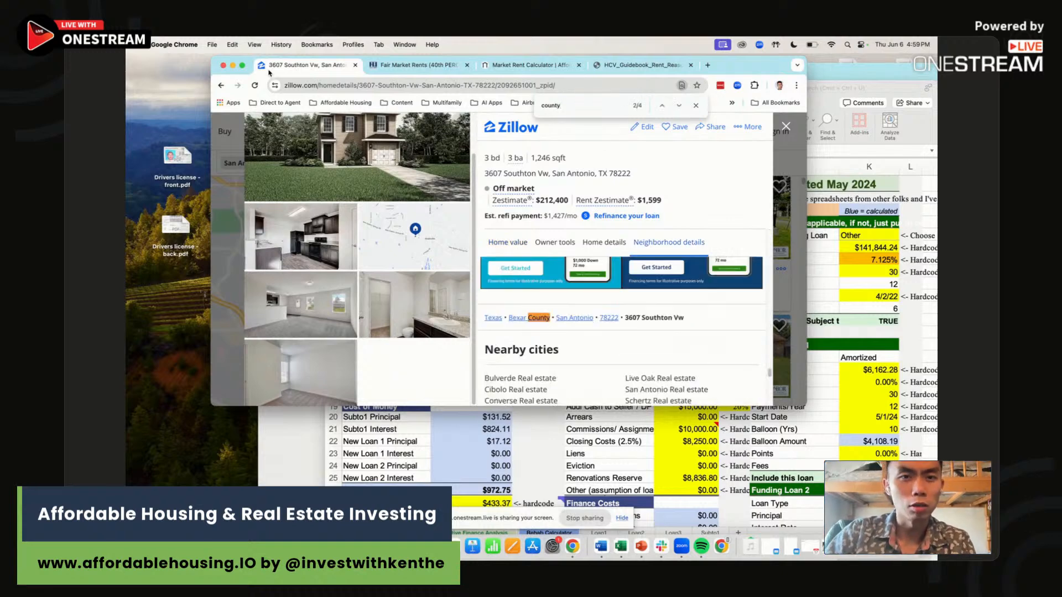
Step: Switch to the HUD Fair Market Rents page, enlarge the browser window and open the FY2024 Small Area FMR lookup
{"action": "left_click", "coordinate": [418, 65]}
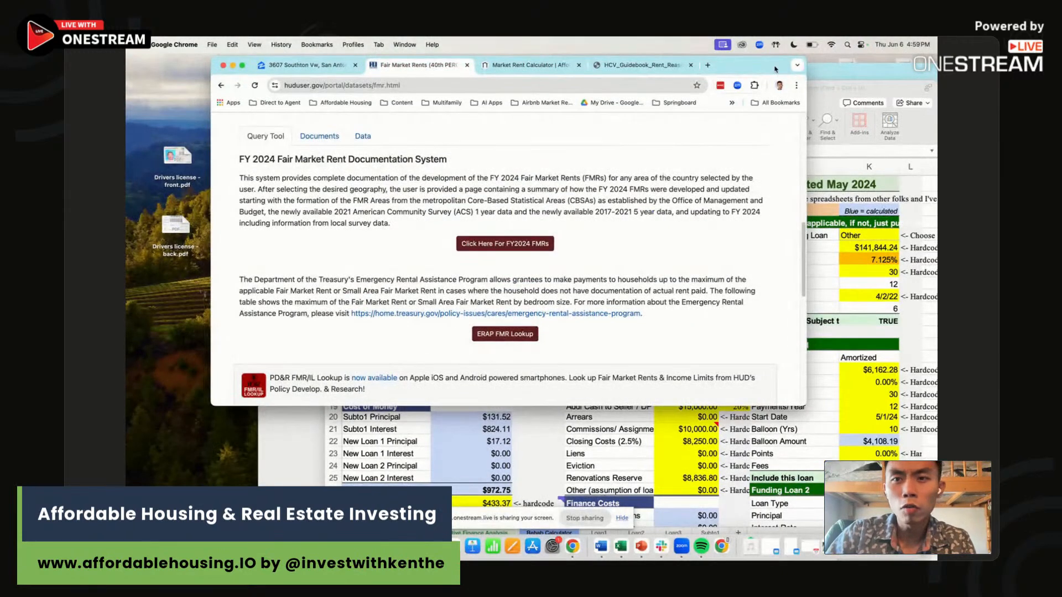
{"action": "left_click_drag", "start_coordinate": [775, 69], "coordinate": [866, 70]}
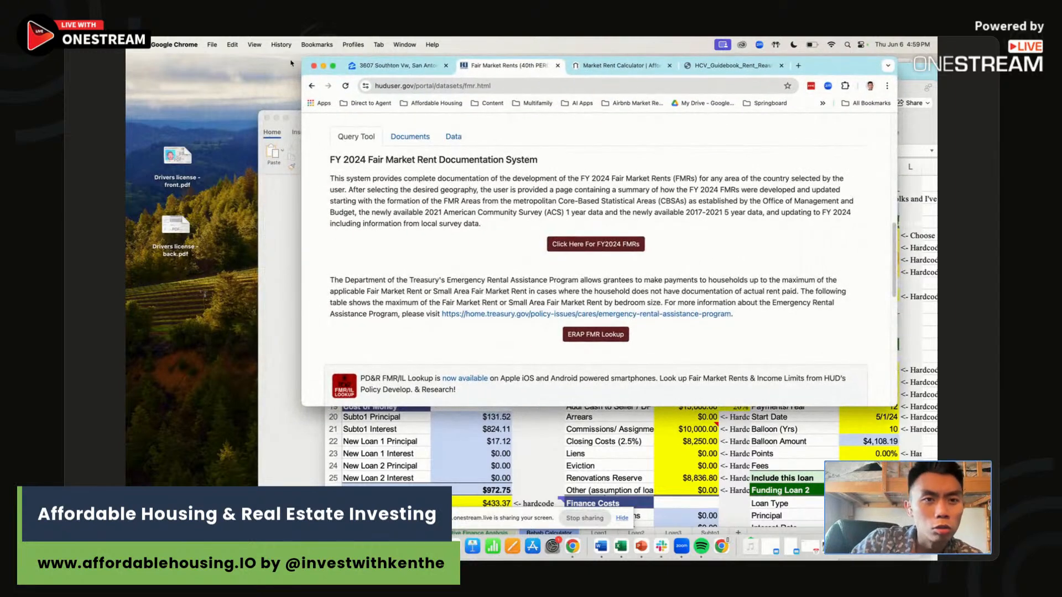
{"action": "left_click_drag", "start_coordinate": [302, 57], "coordinate": [171, 51]}
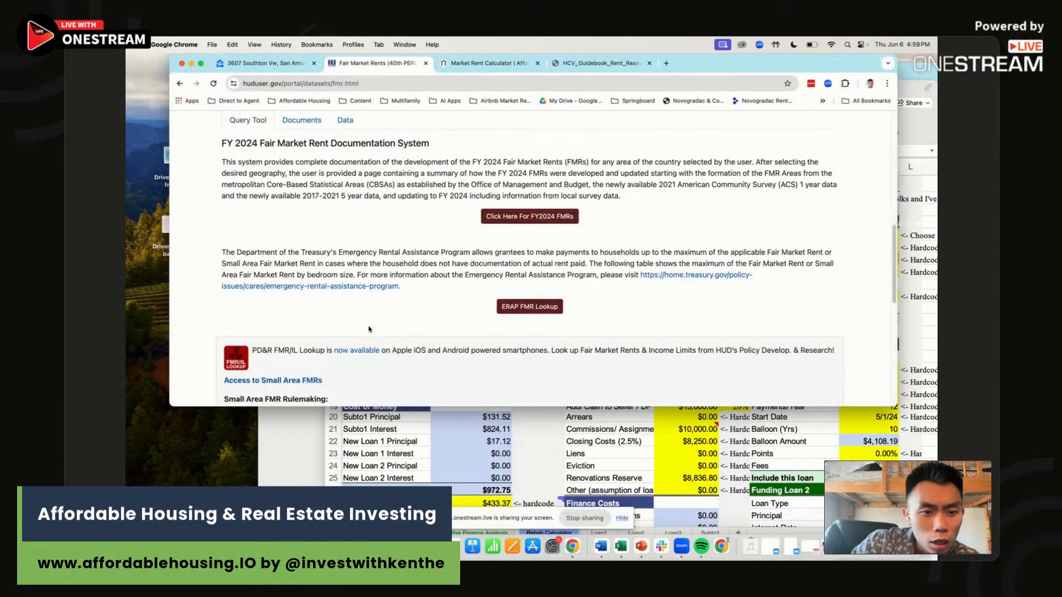
{"action": "scroll", "coordinate": [369, 329], "scroll_direction": "down", "scroll_amount": 1}
{"action": "left_click", "coordinate": [273, 367]}
{"action": "scroll", "coordinate": [519, 265], "scroll_direction": "down", "scroll_amount": 4}
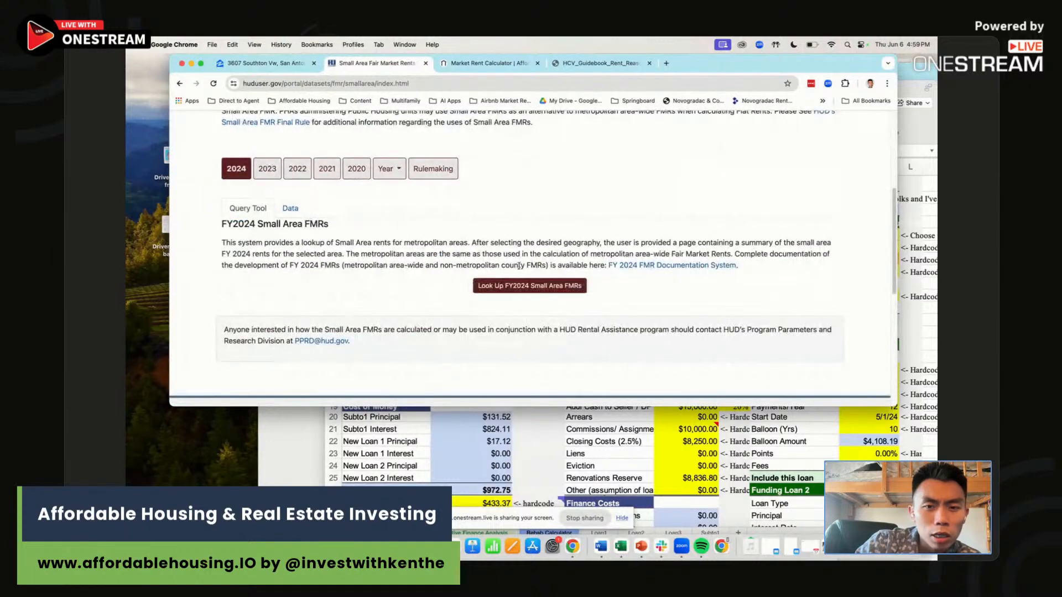
{"action": "left_click", "coordinate": [515, 286]}
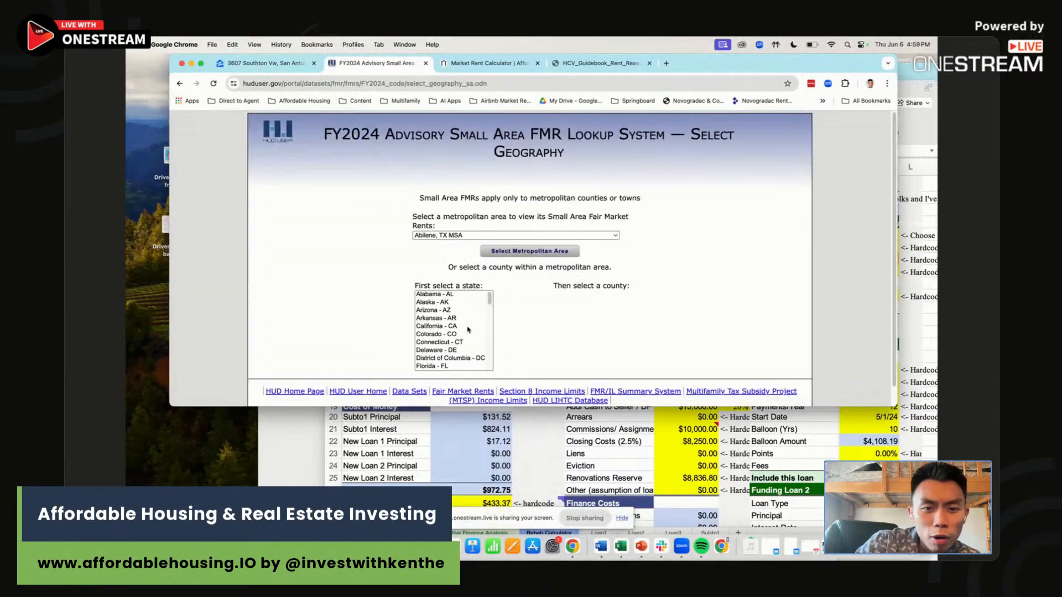
Step: Choose Texas and Bexar County in the lookup system and load the county's Small Area FMRs
{"action": "scroll", "coordinate": [455, 338], "scroll_direction": "down", "scroll_amount": 3}
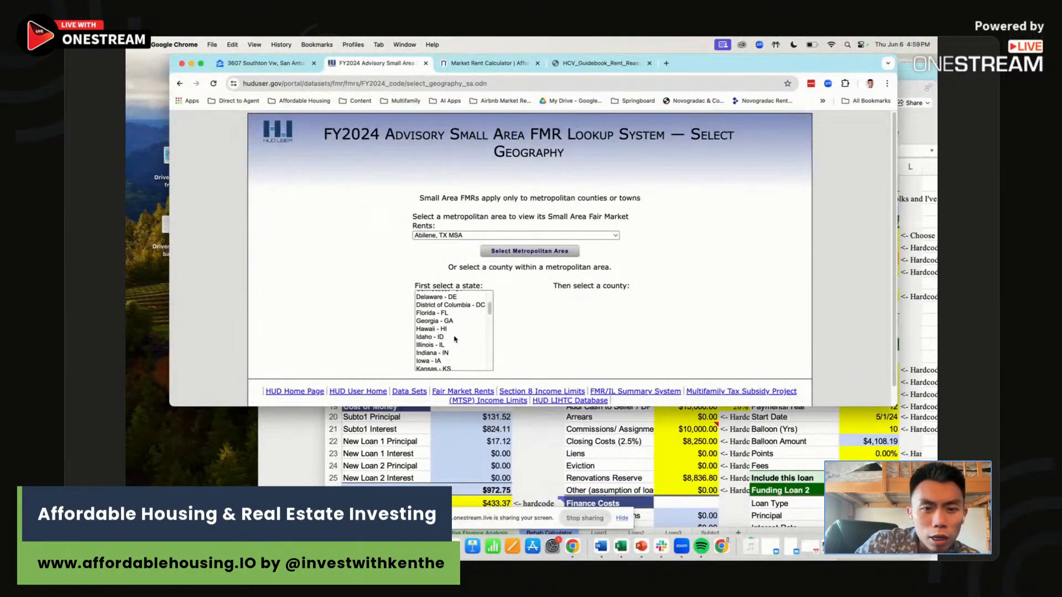
{"action": "scroll", "coordinate": [455, 339], "scroll_direction": "down", "scroll_amount": 4}
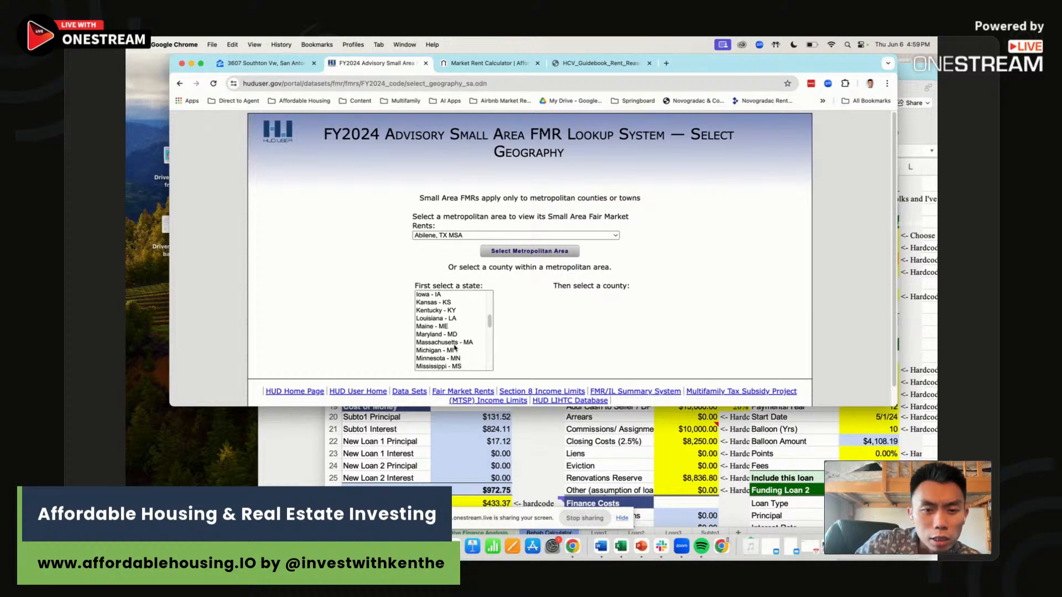
{"action": "scroll", "coordinate": [455, 348], "scroll_direction": "down", "scroll_amount": 10}
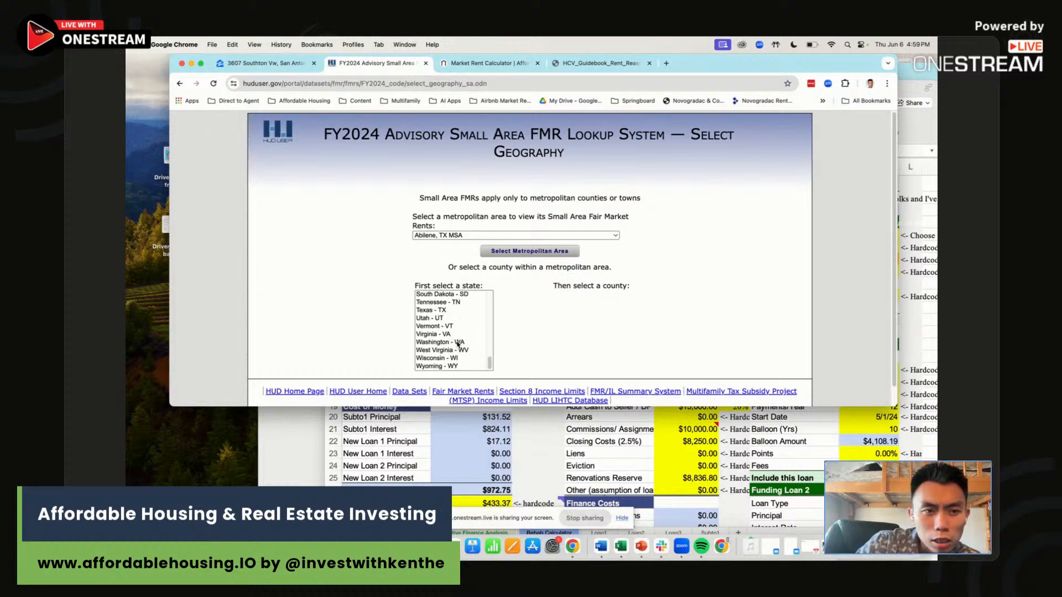
{"action": "left_click", "coordinate": [452, 311]}
{"action": "left_click", "coordinate": [575, 352]}
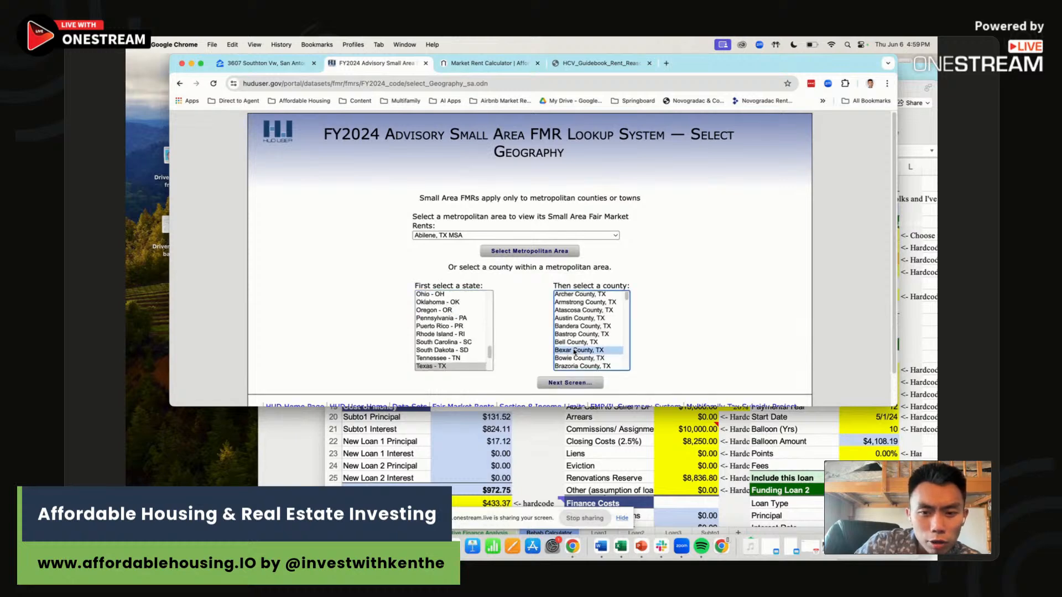
Step: Check the ZIP code on the Zillow listing and highlight the three-bedroom rent for 78222 in the Bexar County table
{"action": "left_click", "coordinate": [268, 68]}
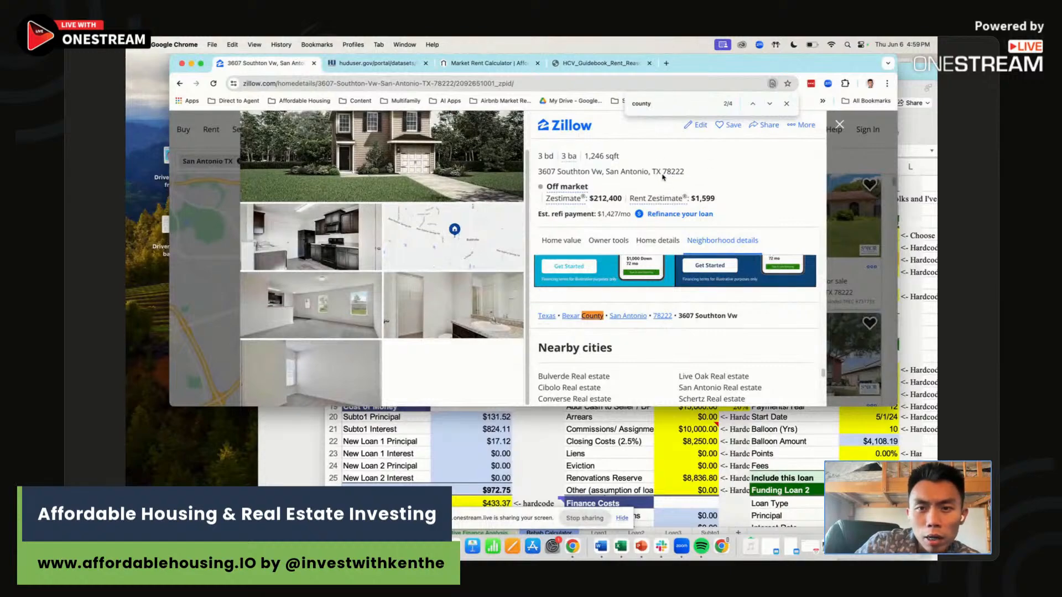
{"action": "left_click", "coordinate": [376, 63]}
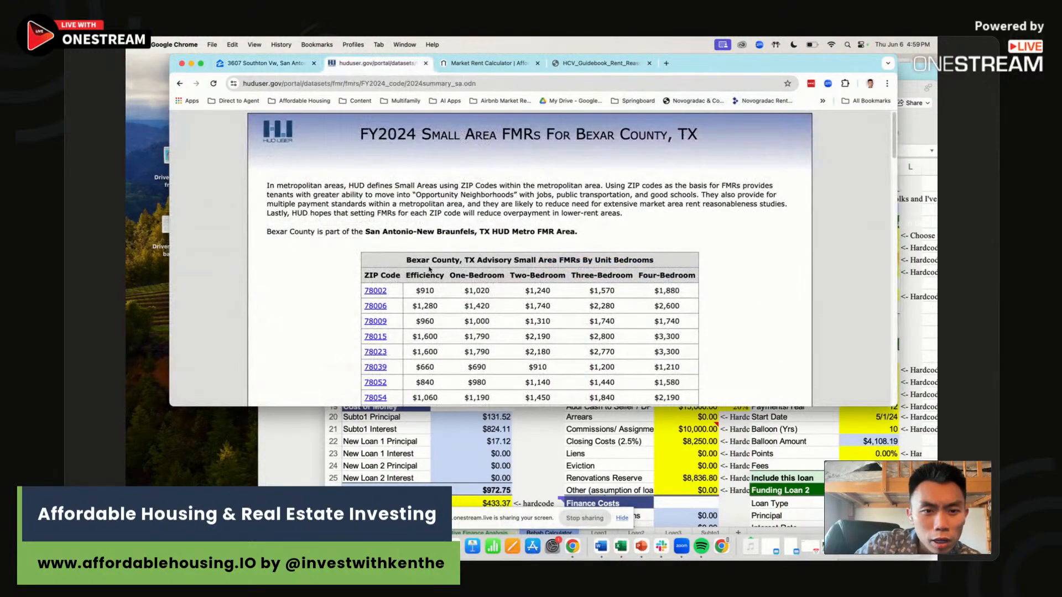
{"action": "scroll", "coordinate": [407, 311], "scroll_direction": "down", "scroll_amount": 10}
{"action": "scroll", "coordinate": [407, 312], "scroll_direction": "down", "scroll_amount": 5}
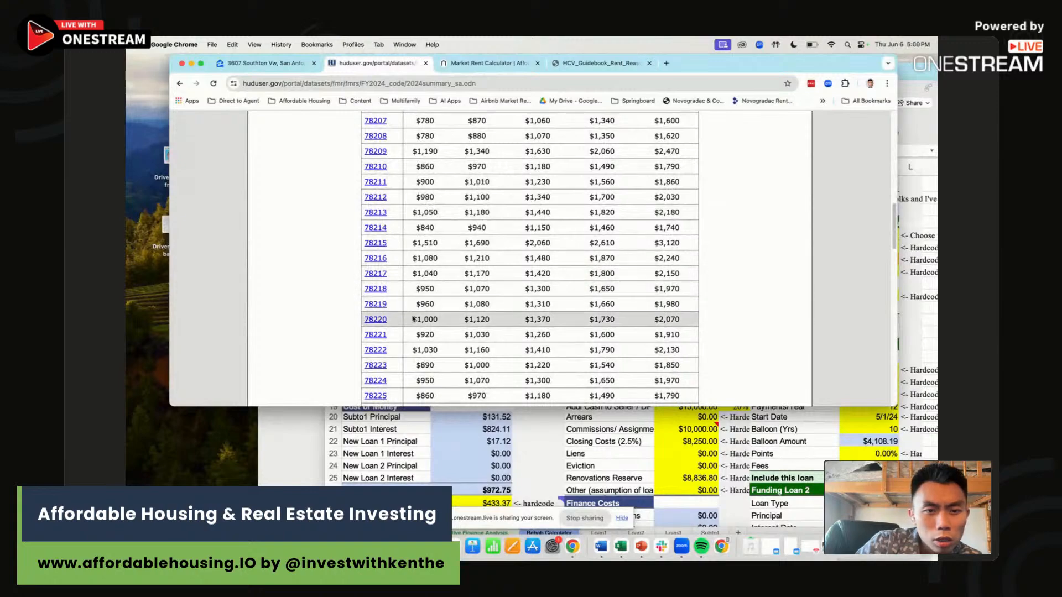
{"action": "left_click_drag", "start_coordinate": [413, 350], "coordinate": [602, 350]}
{"action": "double_click", "coordinate": [602, 350]}
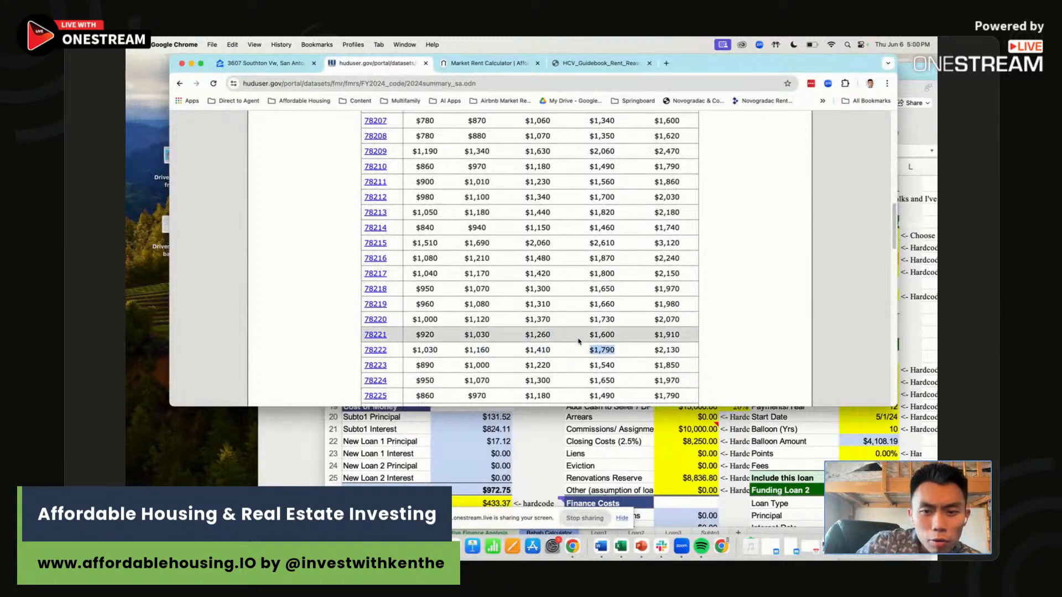
Step: Return to the Excel analysis template and set the three-bedroom SAFMR ceiling rent to 1790
{"action": "left_click_drag", "start_coordinate": [745, 64], "coordinate": [706, 64]}
{"action": "left_click", "coordinate": [522, 426]}
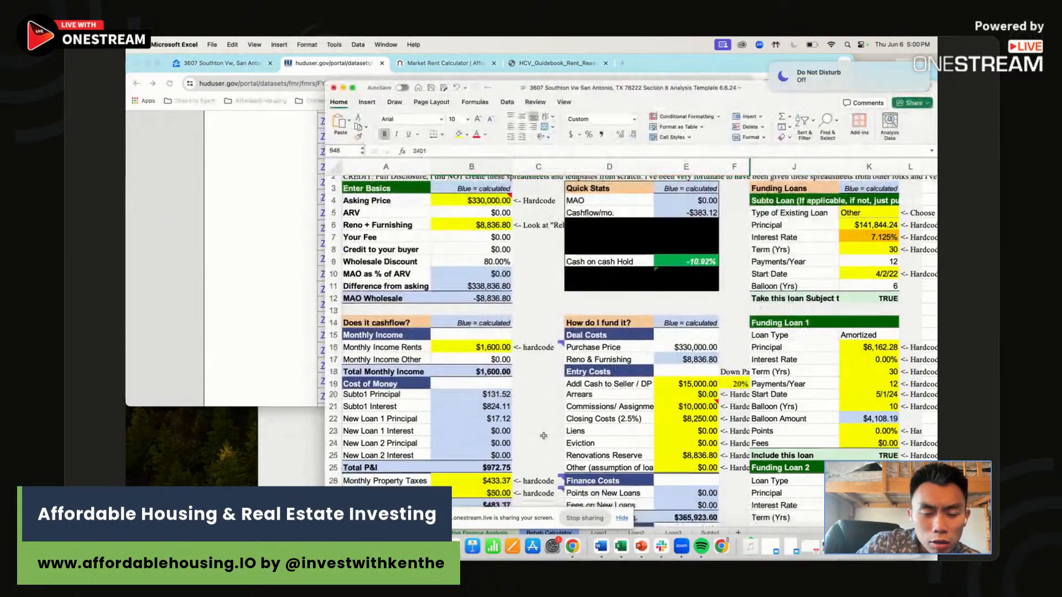
{"action": "scroll", "coordinate": [523, 426], "scroll_direction": "down", "scroll_amount": 8}
{"action": "scroll", "coordinate": [522, 426], "scroll_direction": "down", "scroll_amount": 2}
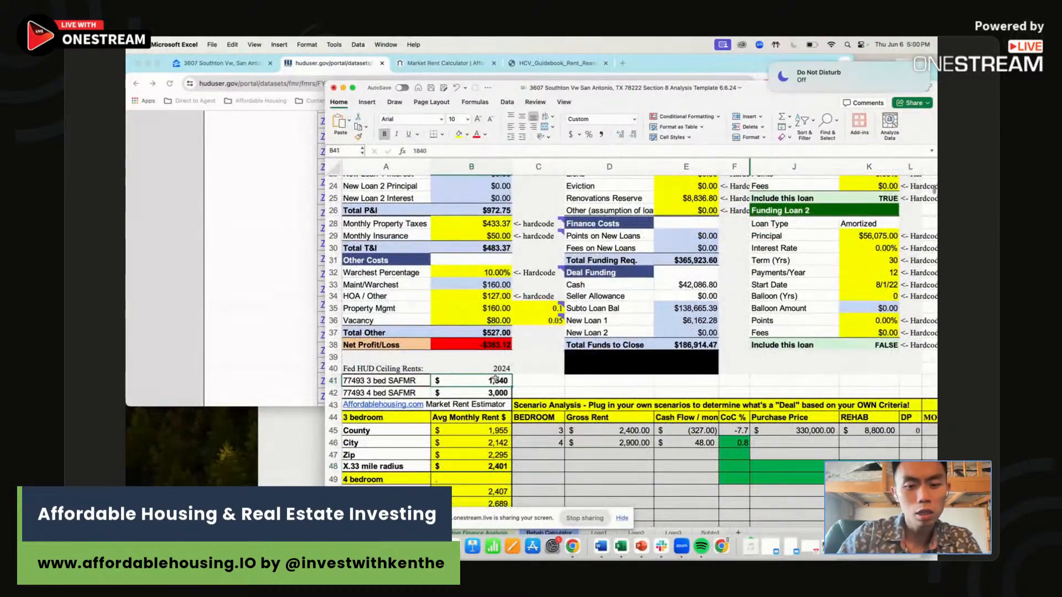
{"action": "left_click", "coordinate": [498, 380]}
{"action": "type", "text": "1790"}
{"action": "key", "text": "Return"}
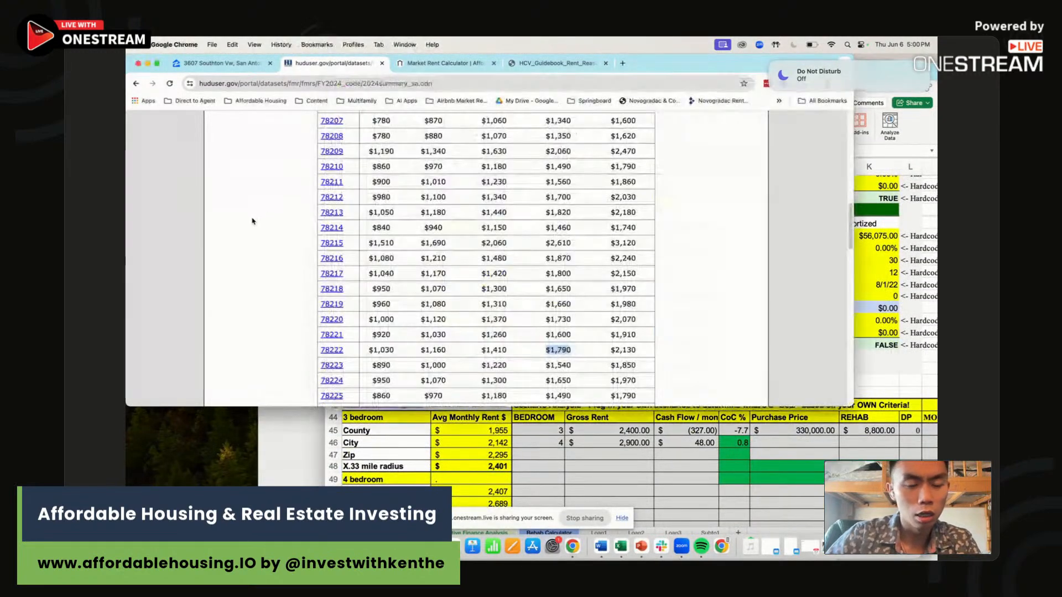
Step: Highlight the four-bedroom rent for 78222 in the HUD table and enter 2130 as the template's four-bedroom SAFMR rent
{"action": "left_click", "coordinate": [292, 215]}
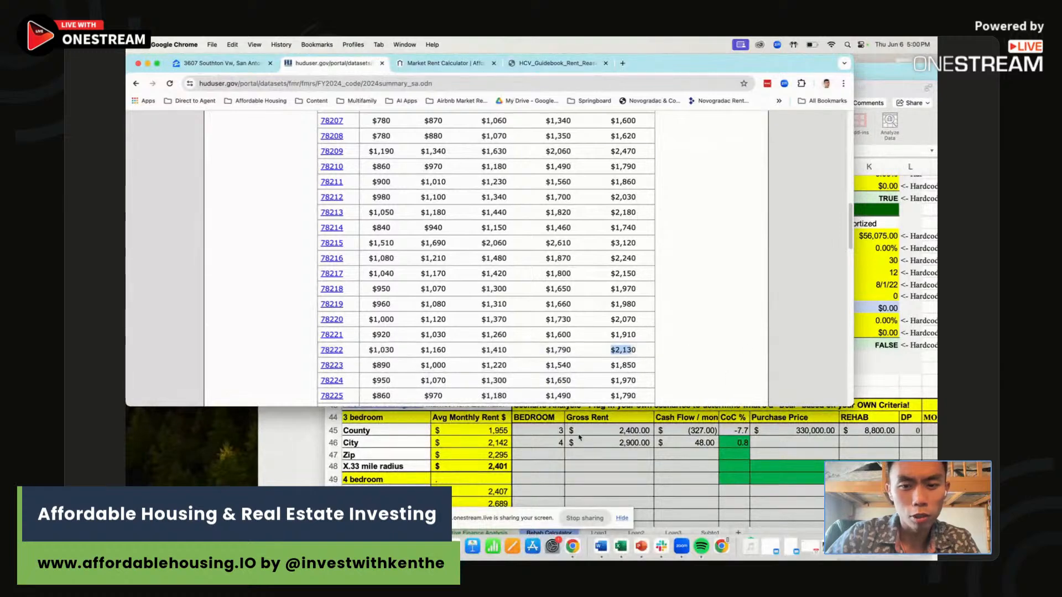
{"action": "key", "text": "super+Tab"}
{"action": "type", "text": "2130"}
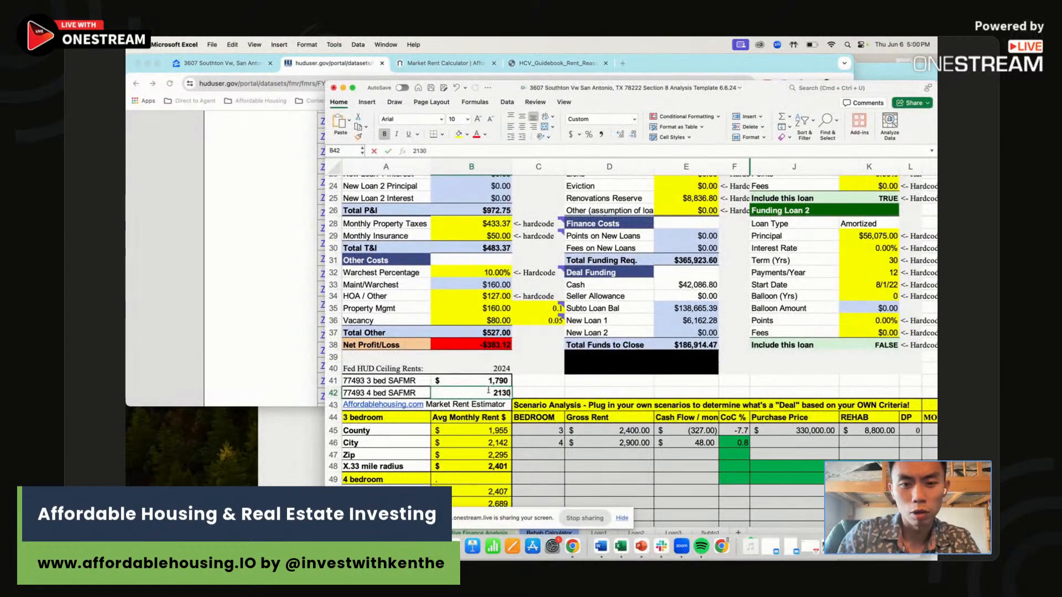
{"action": "key", "text": "Return"}
{"action": "key", "text": "super+Tab"}
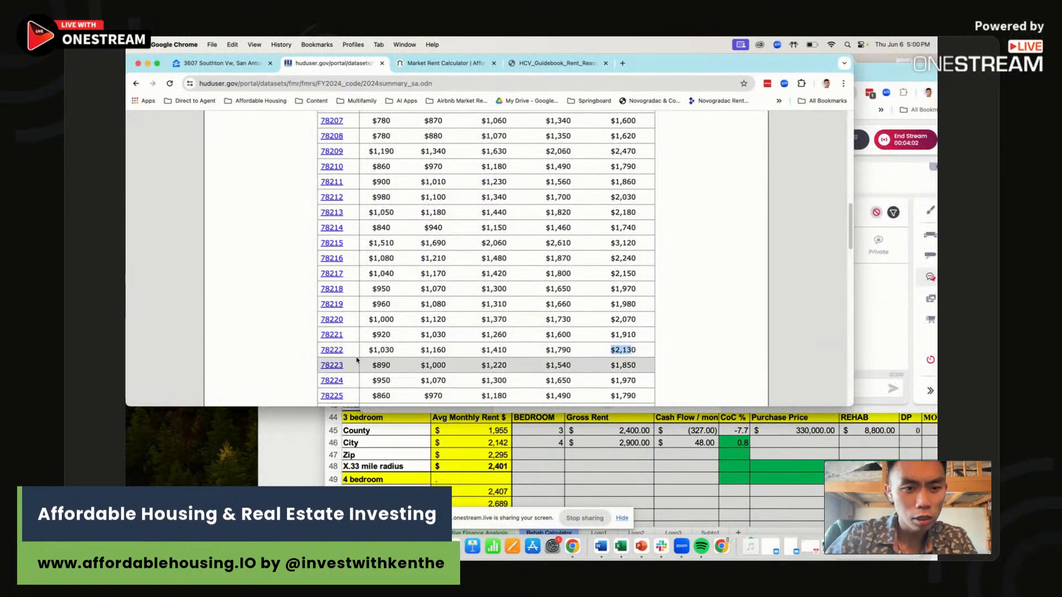
Step: Change the ZIP code in the three-bedroom SAFMR label so it reads "78222 3 bed SAFMR"
{"action": "key", "text": "super+Tab"}
{"action": "left_click", "coordinate": [359, 389]}
{"action": "left_click", "coordinate": [361, 380]}
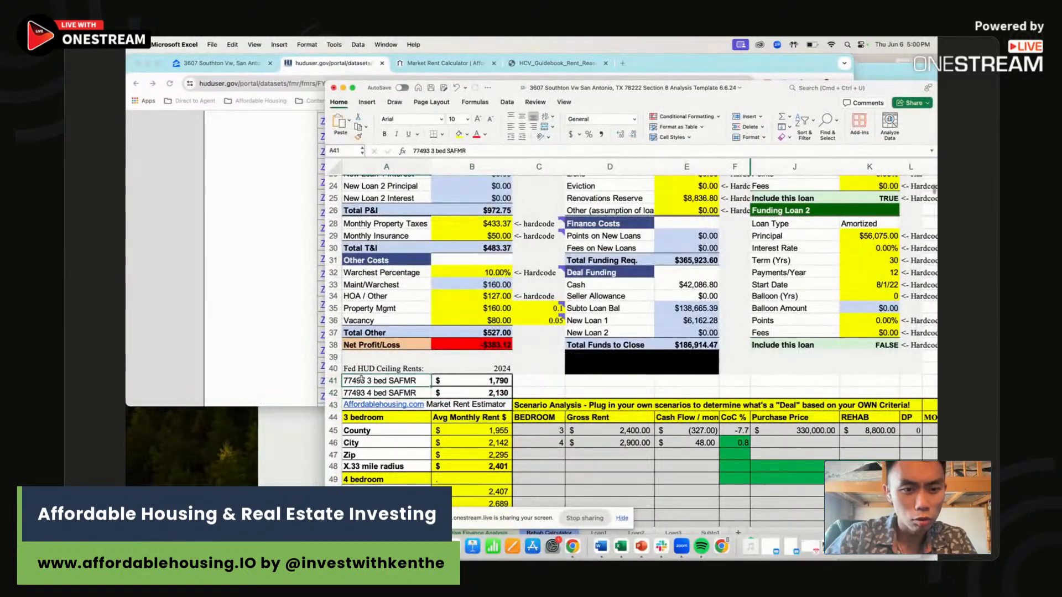
{"action": "double_click", "coordinate": [418, 149]}
{"action": "type", "text": "7822"}
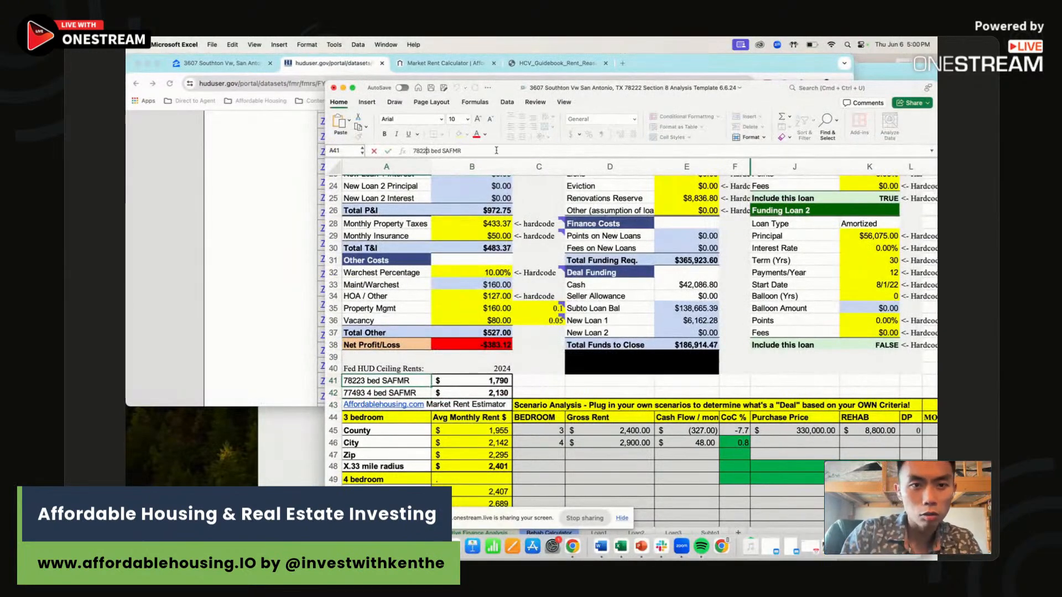
{"action": "type", "text": "2"}
{"action": "left_click", "coordinate": [395, 380]}
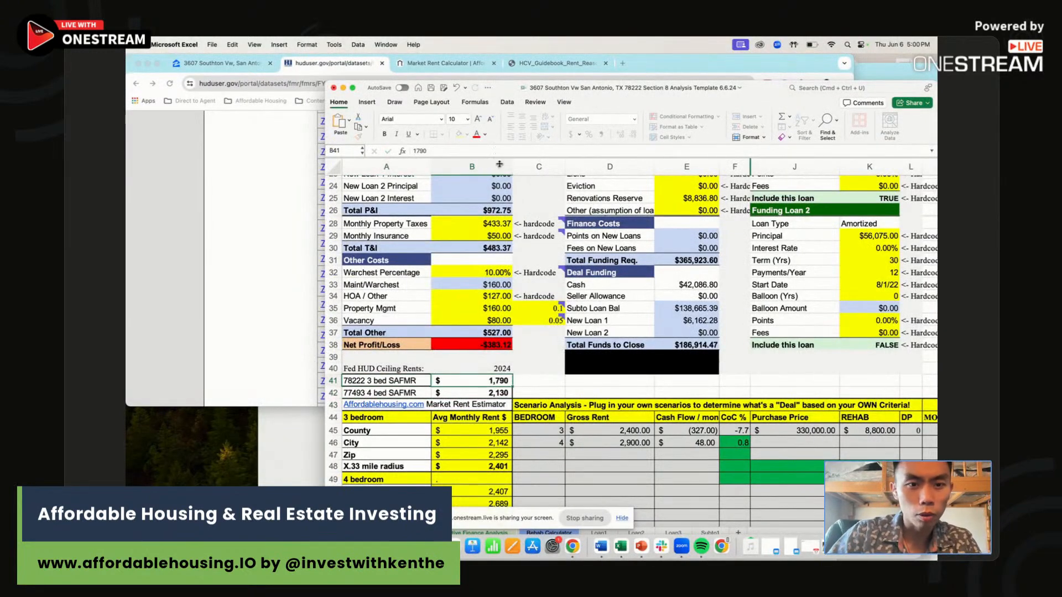
Step: Copy the three-bedroom SAFMR label to the row below and edit it to read "78222 4 bed SAFMR"
{"action": "key", "text": "super+c"}
{"action": "left_click", "coordinate": [394, 393]}
{"action": "key", "text": "super+v"}
{"action": "left_click_drag", "start_coordinate": [431, 151], "coordinate": [437, 151]}
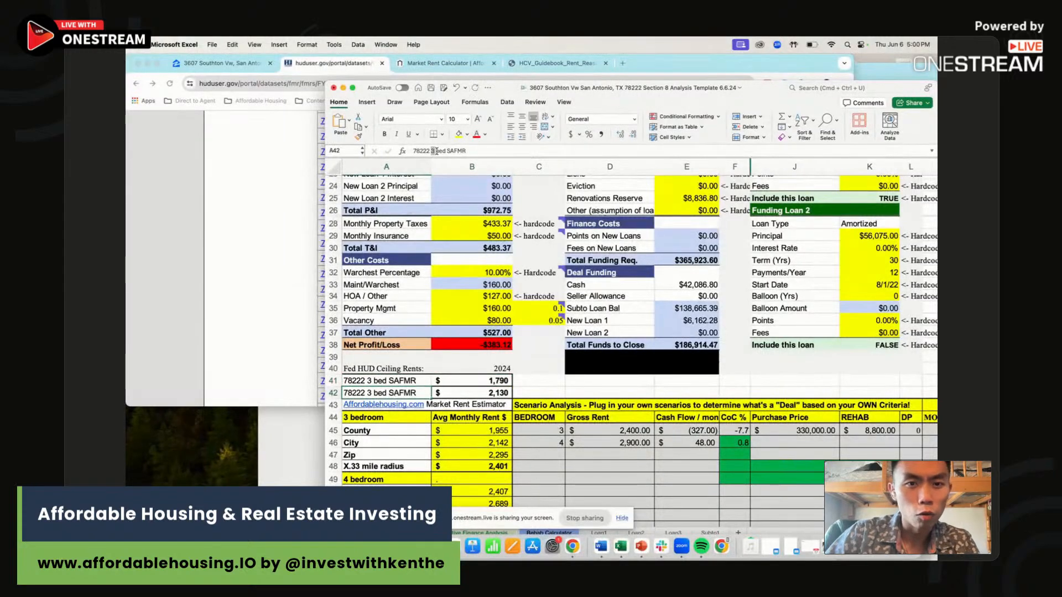
{"action": "type", "text": "4"}
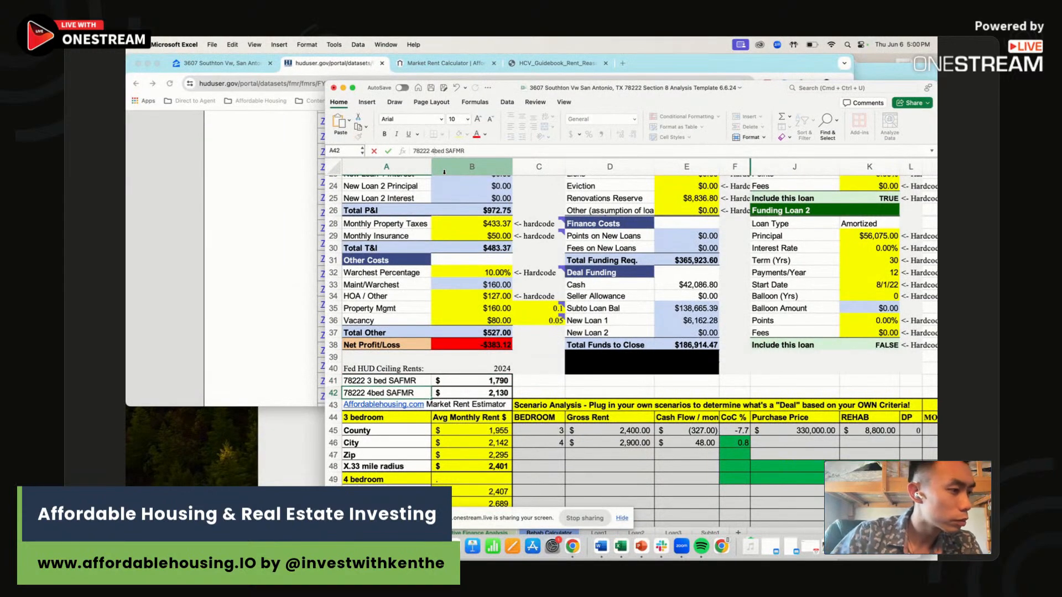
{"action": "key", "text": "Tab"}
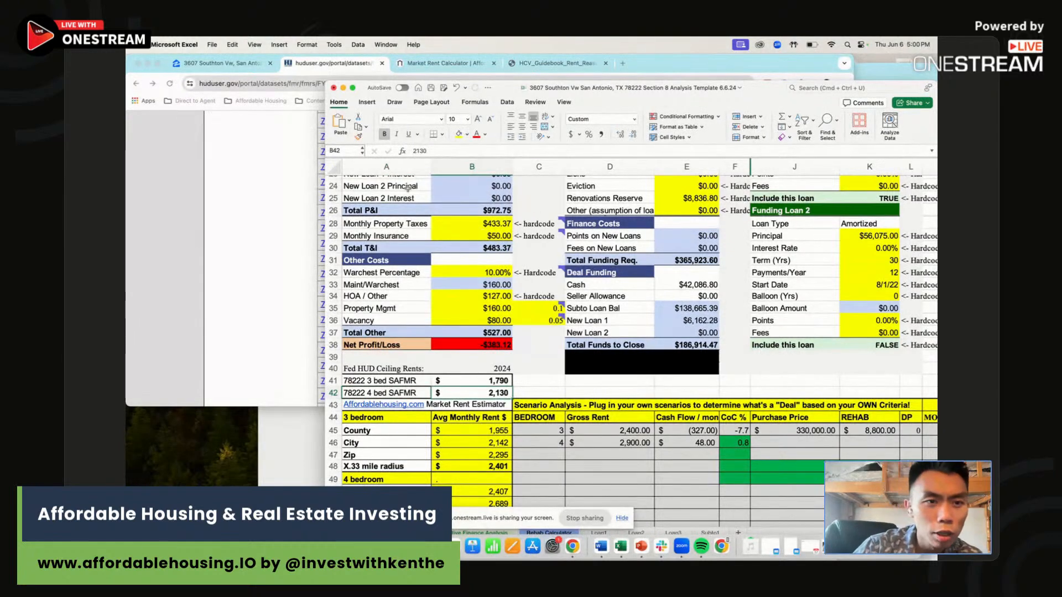
Step: Switch to AffordableHousing.com's Market Rent Estimator, run the three-bedroom estimate for the property's address and examine the rent chart
{"action": "left_click", "coordinate": [260, 213]}
{"action": "left_click", "coordinate": [441, 63]}
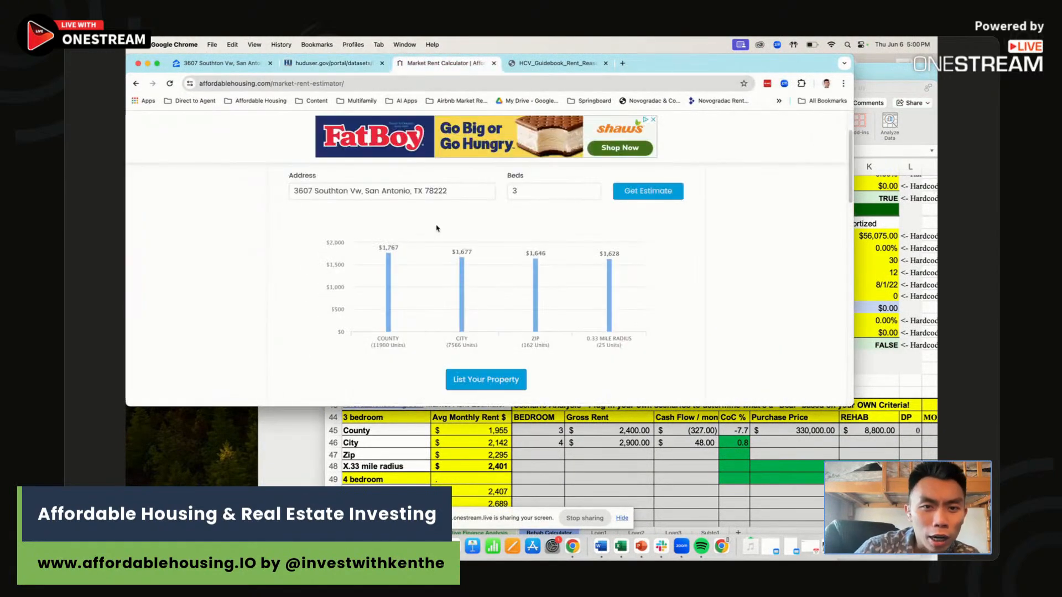
{"action": "scroll", "coordinate": [369, 232], "scroll_direction": "up", "scroll_amount": 3}
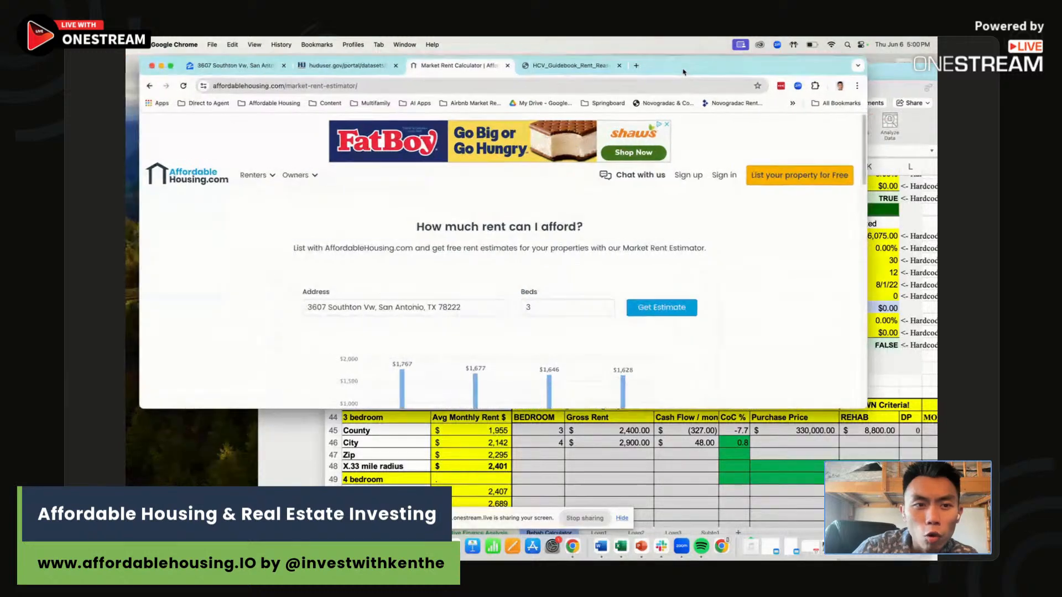
{"action": "left_click", "coordinate": [282, 173]}
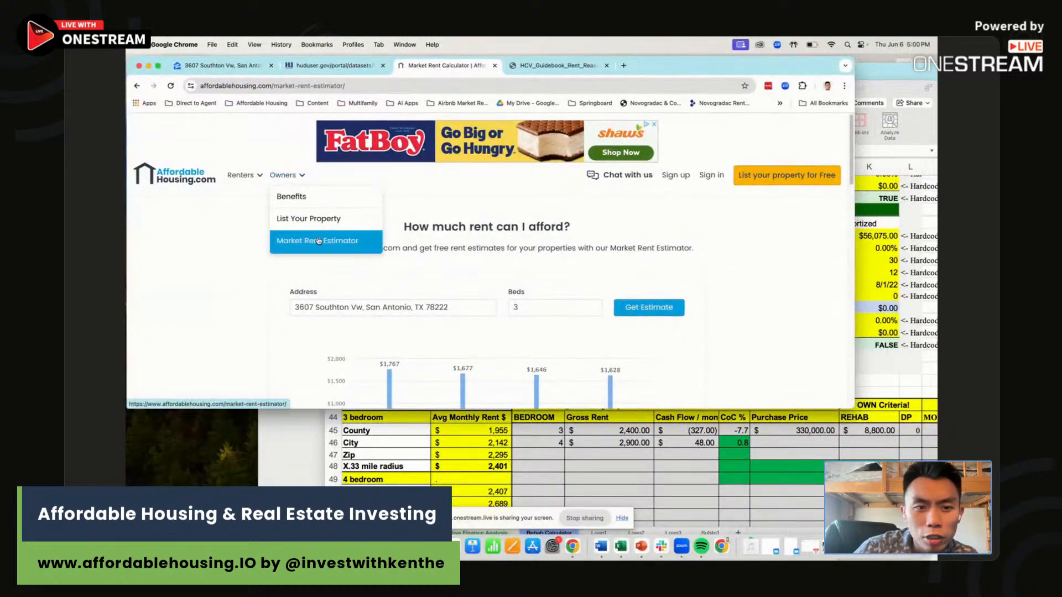
{"action": "left_click", "coordinate": [650, 310]}
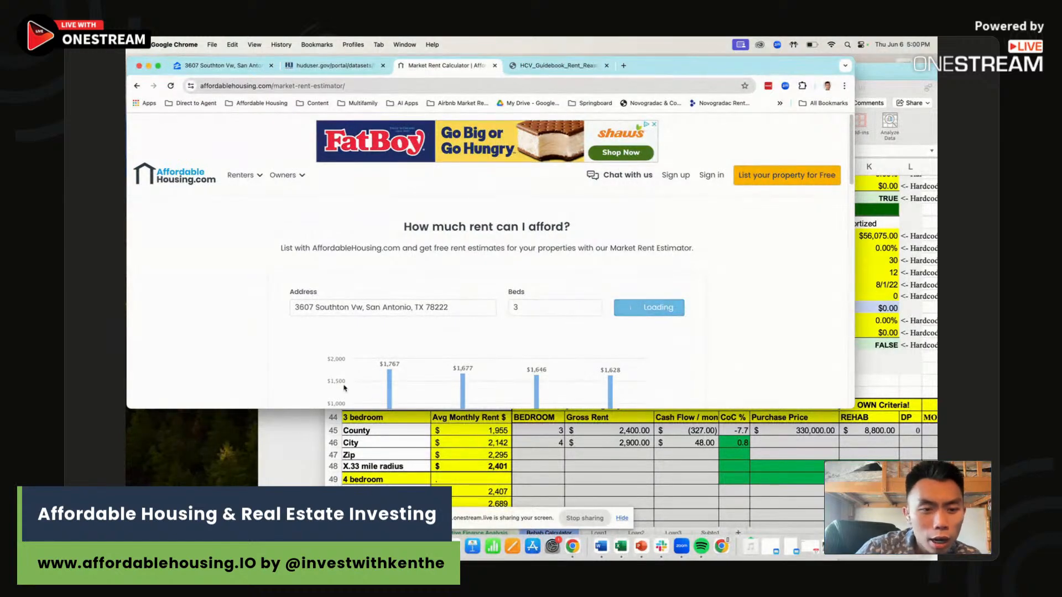
{"action": "scroll", "coordinate": [626, 343], "scroll_direction": "down", "scroll_amount": 3}
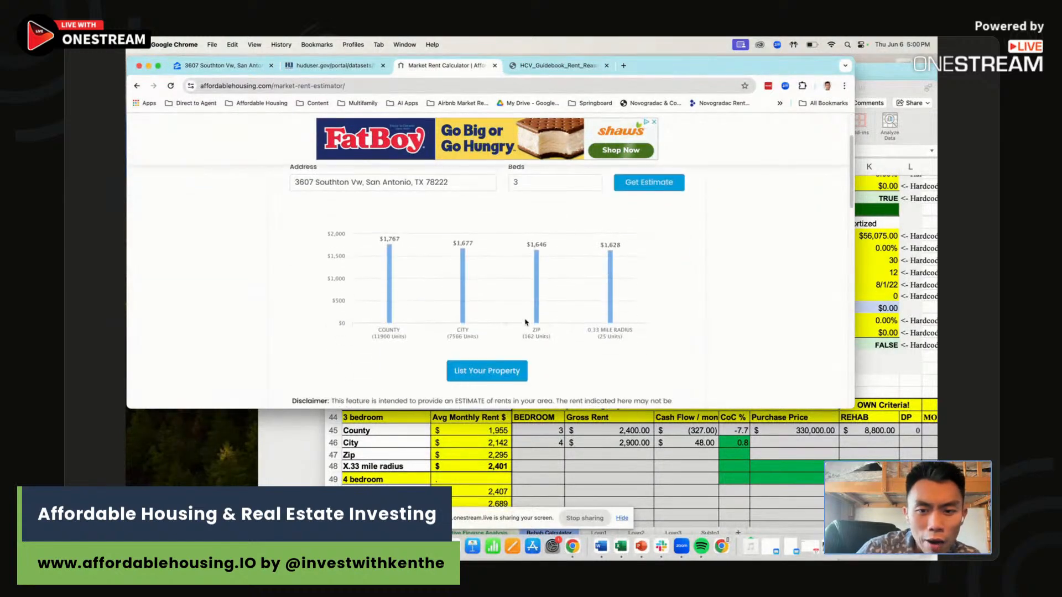
{"action": "scroll", "coordinate": [606, 279], "scroll_direction": "up", "scroll_amount": 1}
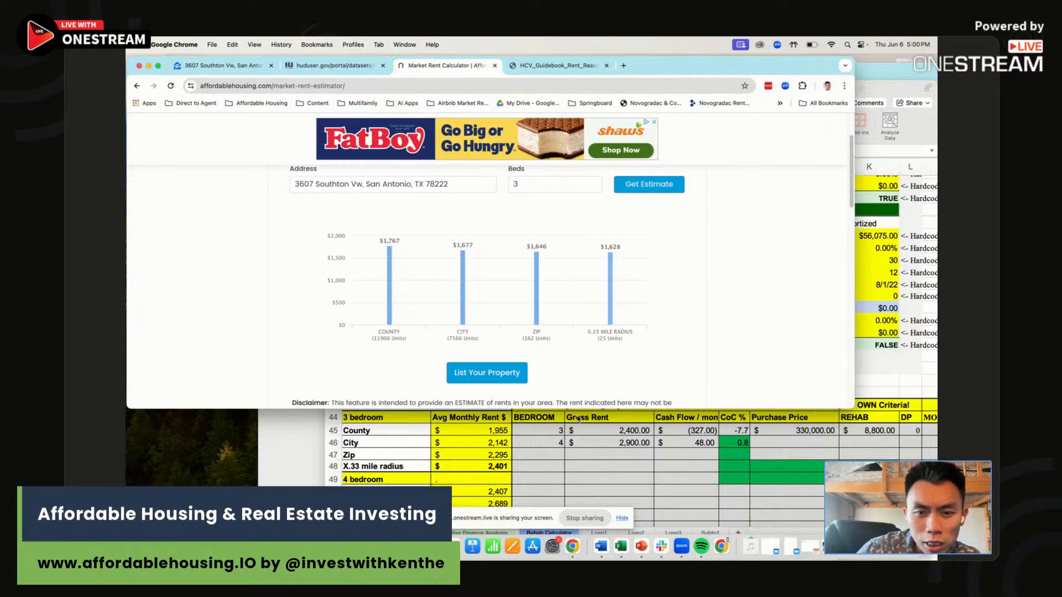
Step: Enter 1628 as the three-bedroom average monthly rent for the .33 mile radius in the Excel template
{"action": "left_click", "coordinate": [520, 462]}
{"action": "left_click", "coordinate": [500, 467]}
{"action": "type", "text": "1628"}
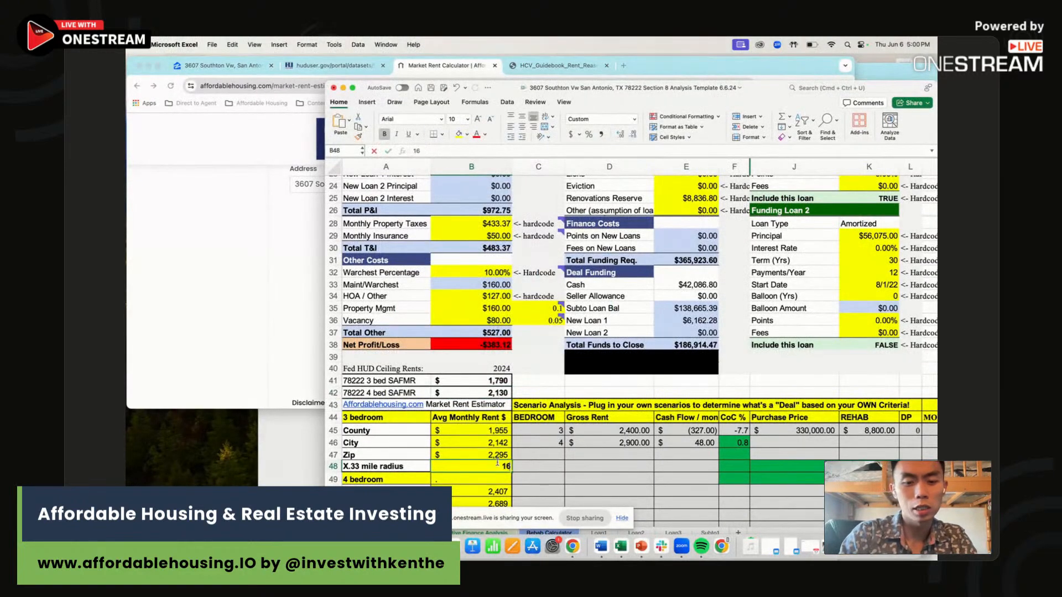
{"action": "key", "text": "Return"}
Step: Narrow the browser window to view the rent chart beside the spreadsheet, and enter 1646 as the three-bedroom Zip rent
{"action": "left_click", "coordinate": [237, 260]}
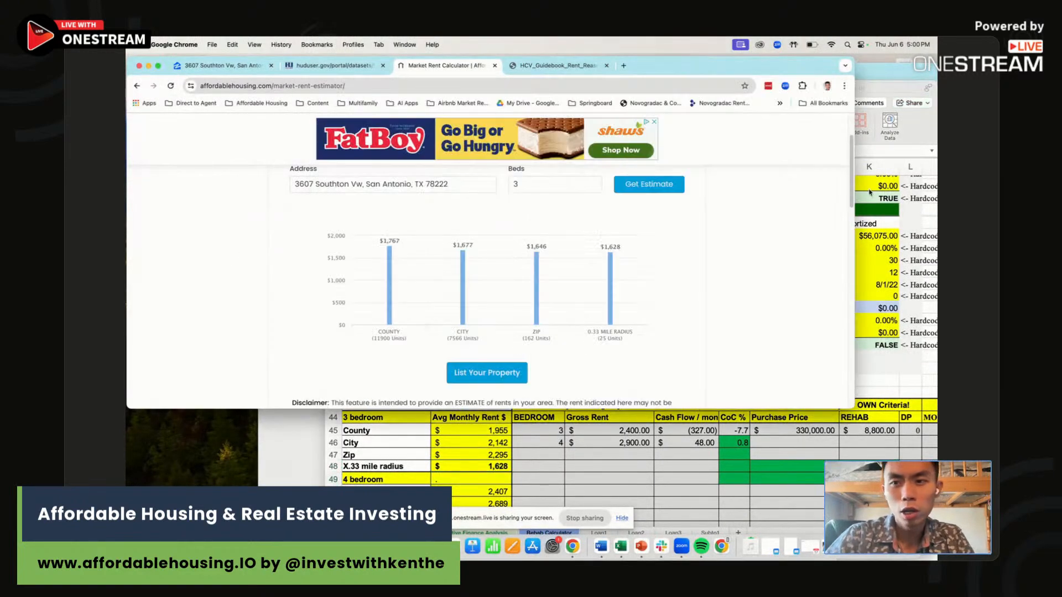
{"action": "left_click_drag", "start_coordinate": [855, 168], "coordinate": [510, 168]}
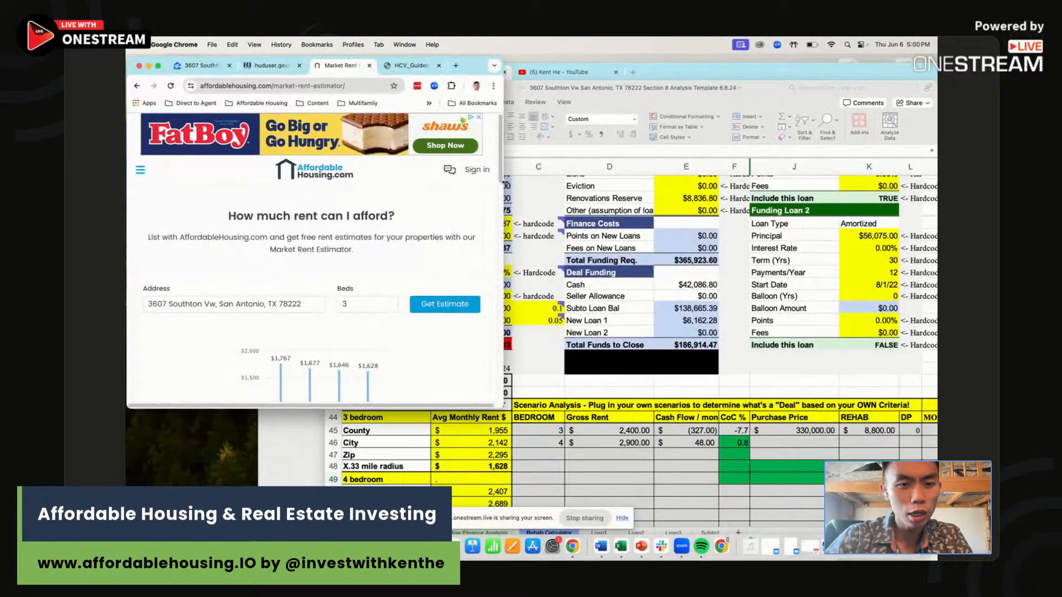
{"action": "scroll", "coordinate": [399, 232], "scroll_direction": "down", "scroll_amount": 5}
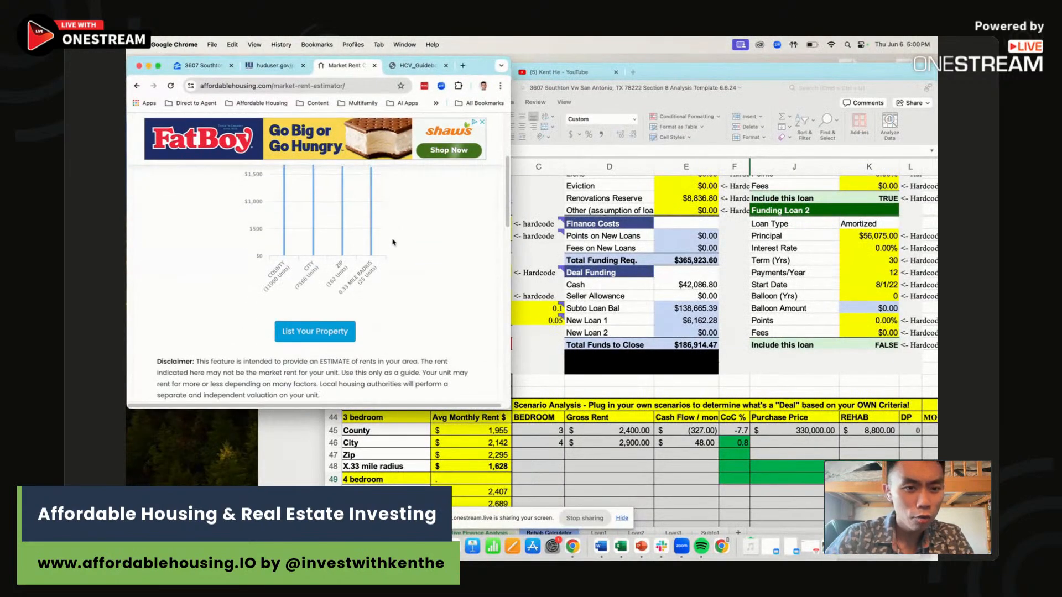
{"action": "scroll", "coordinate": [393, 243], "scroll_direction": "up", "scroll_amount": 1}
{"action": "scroll", "coordinate": [395, 249], "scroll_direction": "up", "scroll_amount": 2}
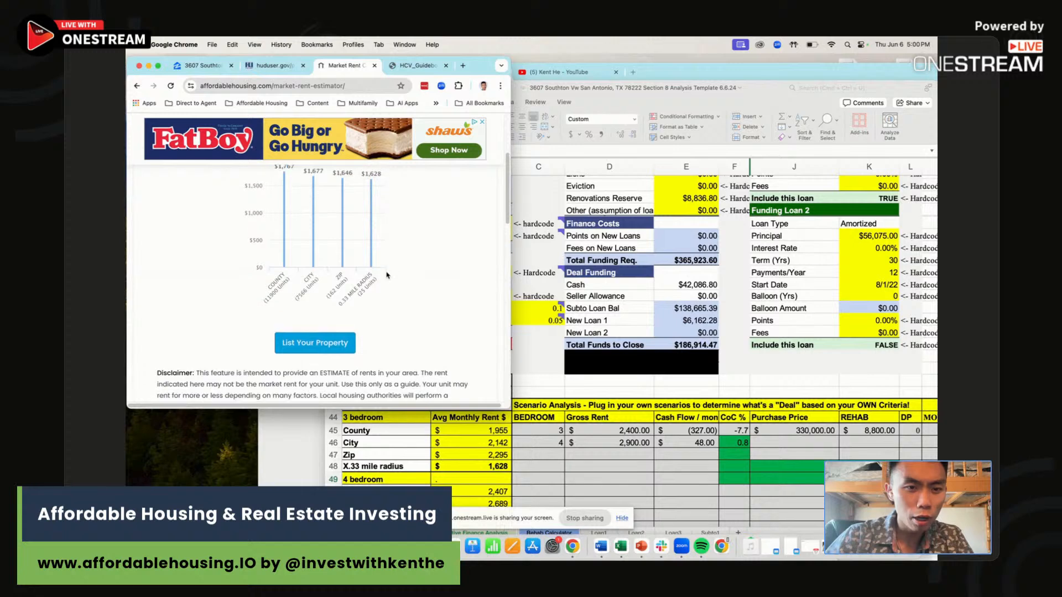
{"action": "left_click", "coordinate": [483, 457]}
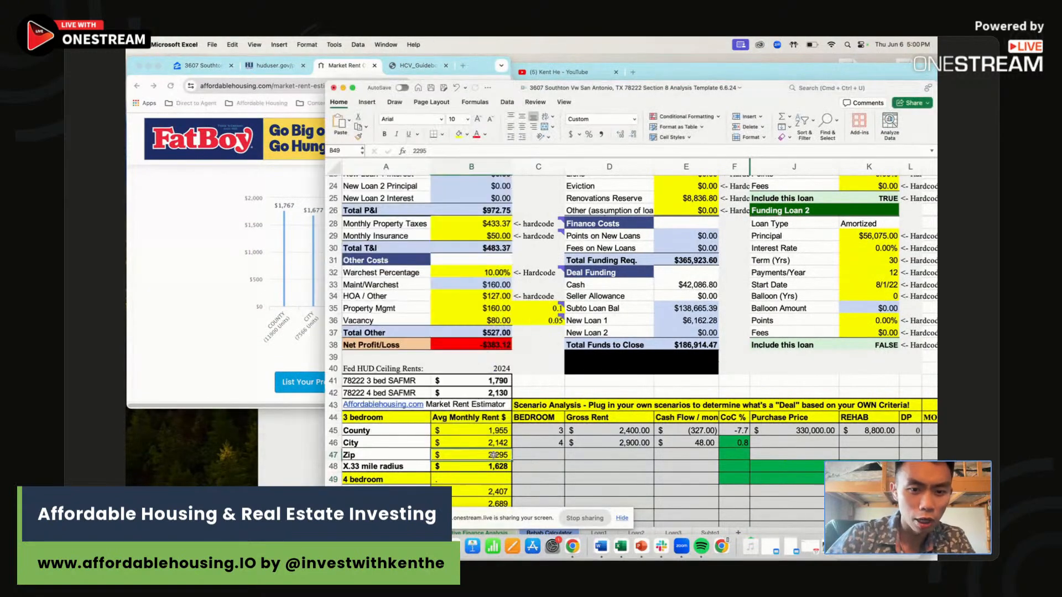
{"action": "type", "text": "1646"}
{"action": "key", "text": "Return"}
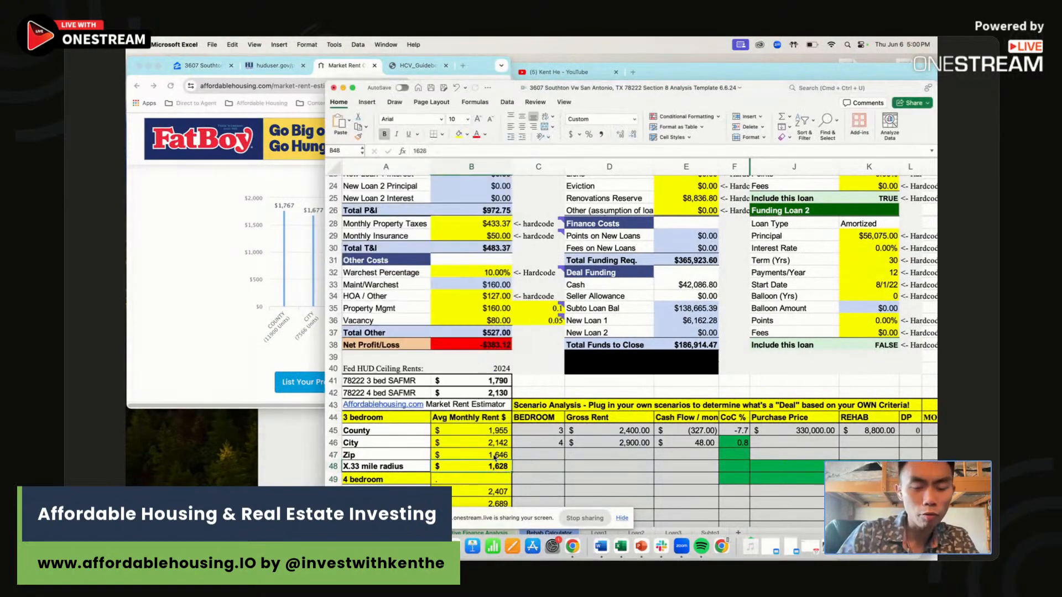
Step: Set the three-bedroom average monthly rents to 1677 for City and 1767 for County
{"action": "key", "text": "Up"}
{"action": "key", "text": "Up"}
{"action": "type", "text": "1,677"}
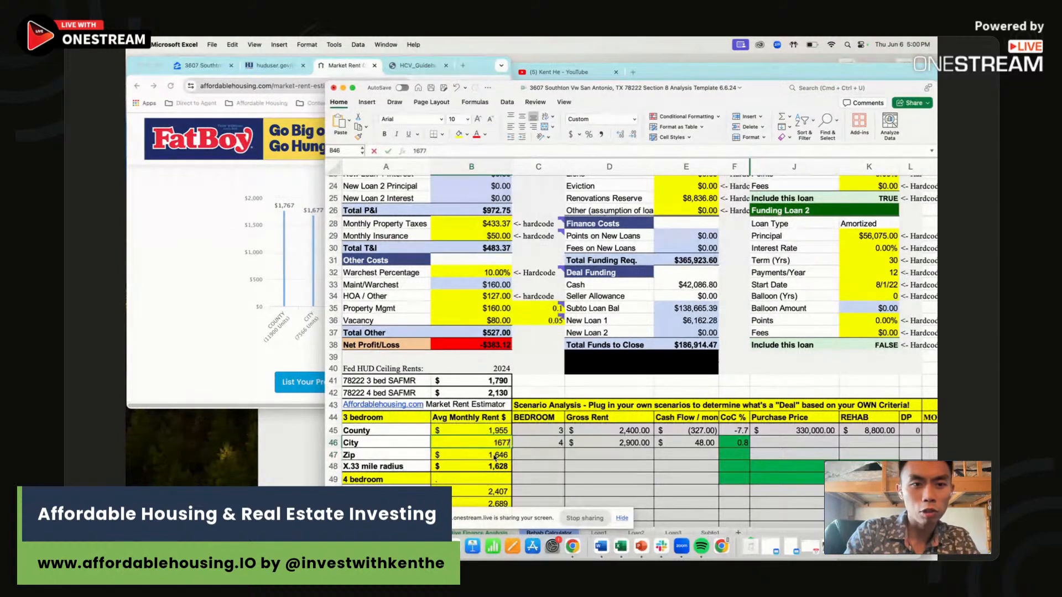
{"action": "key", "text": "Up"}
{"action": "type", "text": "1,7"}
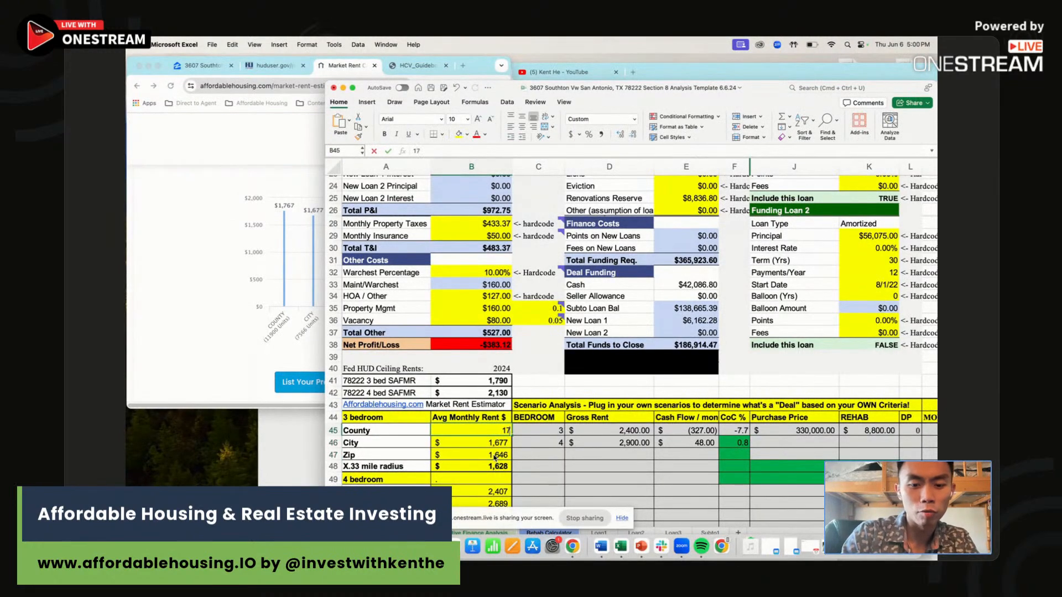
{"action": "type", "text": "67"}
{"action": "key", "text": "Return"}
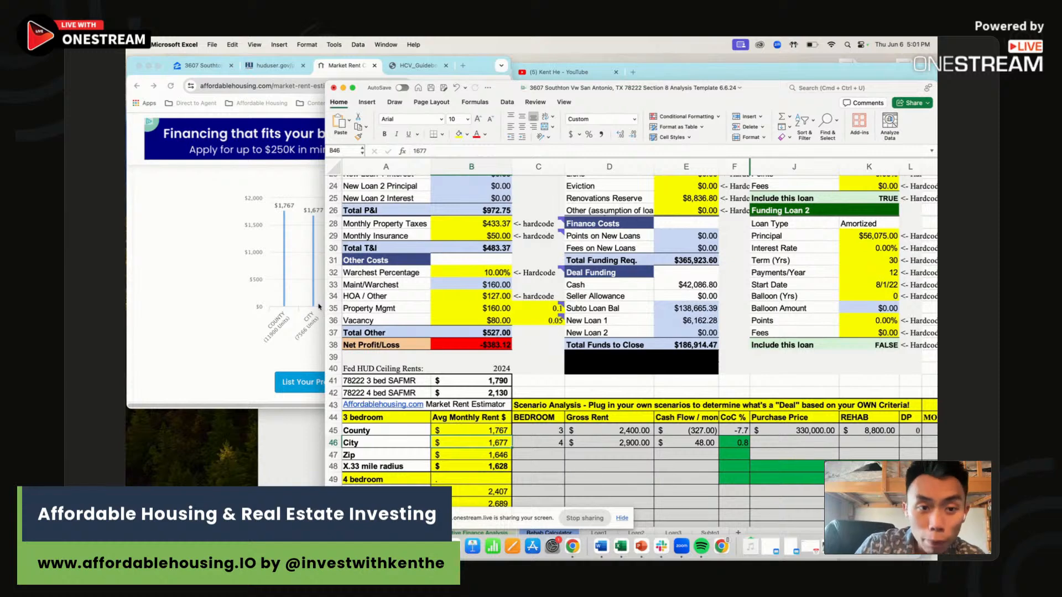
Step: Bring up the HCV Guidebook Rent Reasonableness PDF in the browser and widen the window to show the full page
{"action": "left_click", "coordinate": [180, 250]}
{"action": "left_click", "coordinate": [401, 66]}
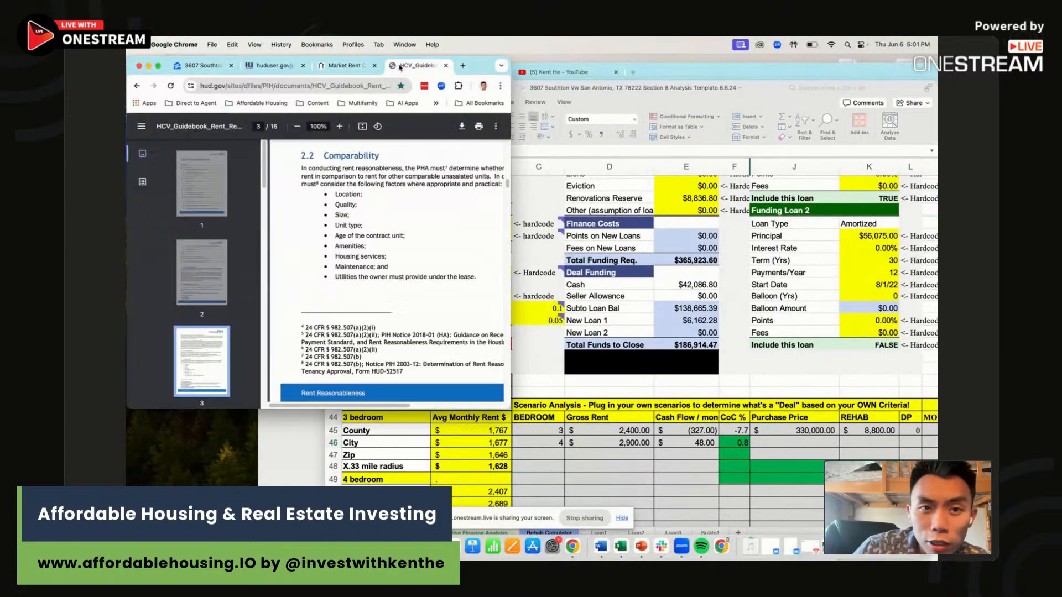
{"action": "left_click_drag", "start_coordinate": [514, 164], "coordinate": [839, 155]}
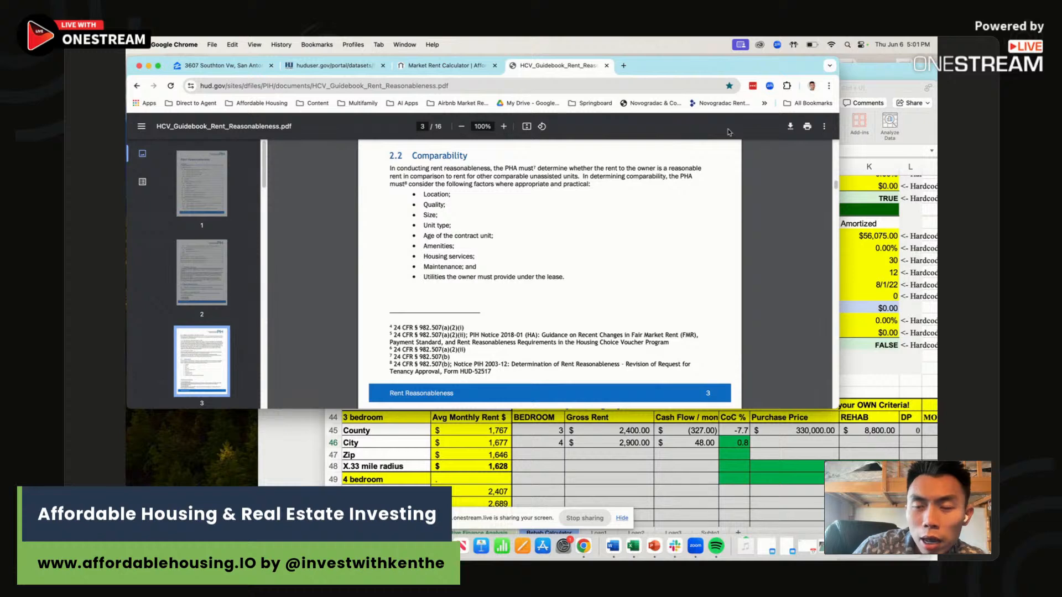
{"action": "left_click_drag", "start_coordinate": [839, 118], "coordinate": [852, 118]}
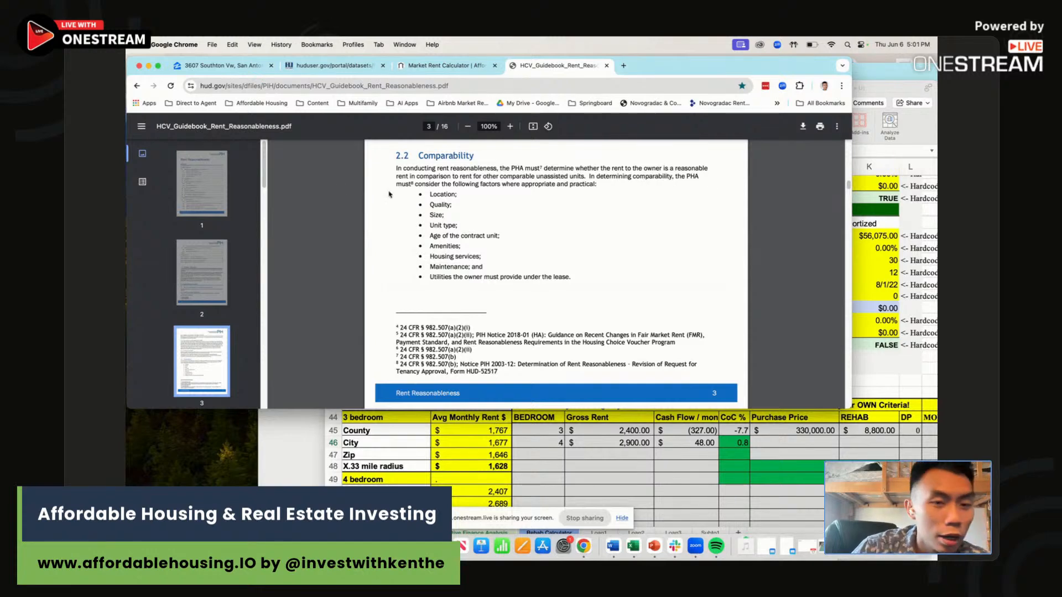
Step: Read section 2.2 Comparability, highlight its opening words about conducting rent reasonableness, and move the browser window down
{"action": "left_click_drag", "start_coordinate": [398, 168], "coordinate": [543, 175]}
{"action": "left_click", "coordinate": [408, 173]}
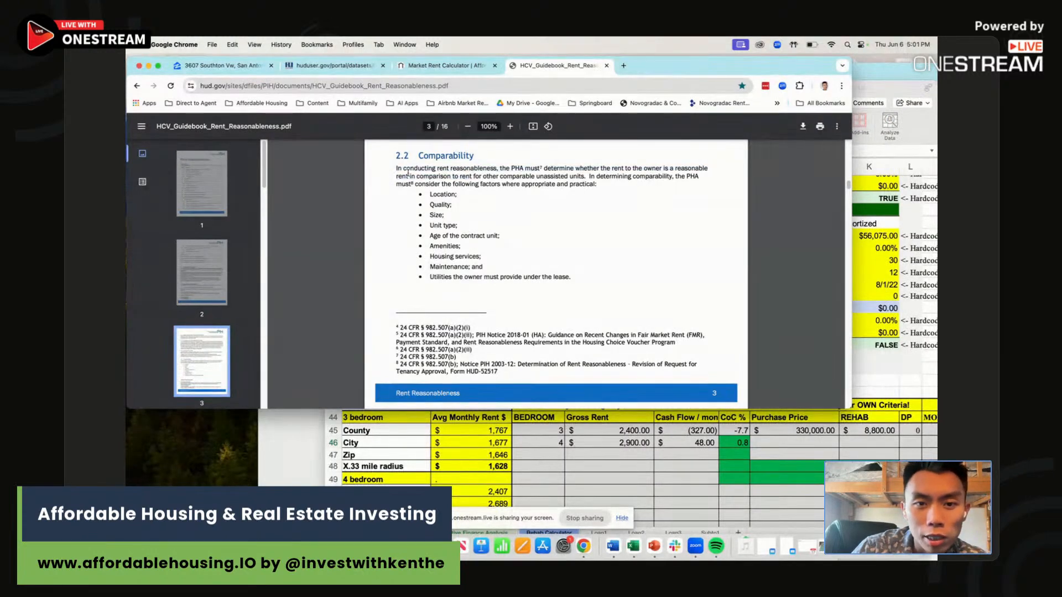
{"action": "left_click_drag", "start_coordinate": [408, 173], "coordinate": [678, 173]}
{"action": "left_click", "coordinate": [422, 173]}
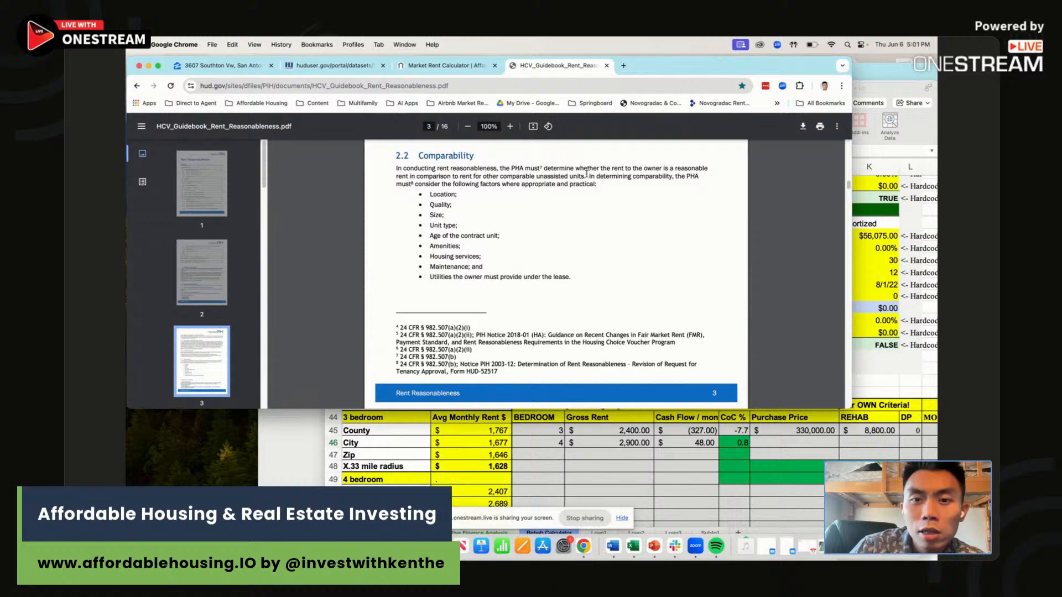
{"action": "left_click_drag", "start_coordinate": [587, 176], "coordinate": [525, 170]}
{"action": "left_click", "coordinate": [394, 177]}
{"action": "left_click", "coordinate": [396, 167]}
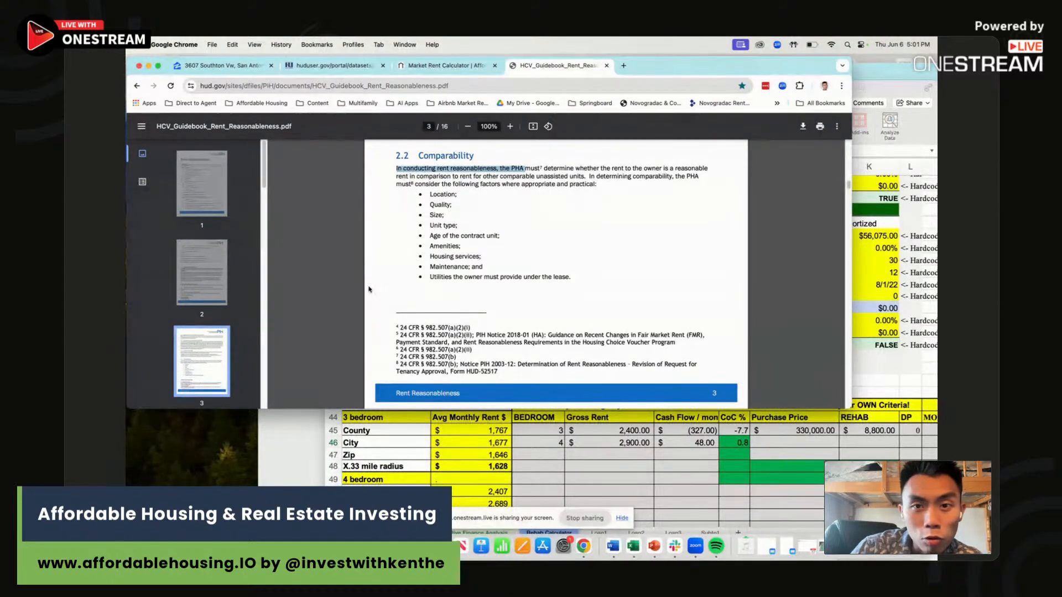
{"action": "left_click_drag", "start_coordinate": [753, 70], "coordinate": [752, 118]}
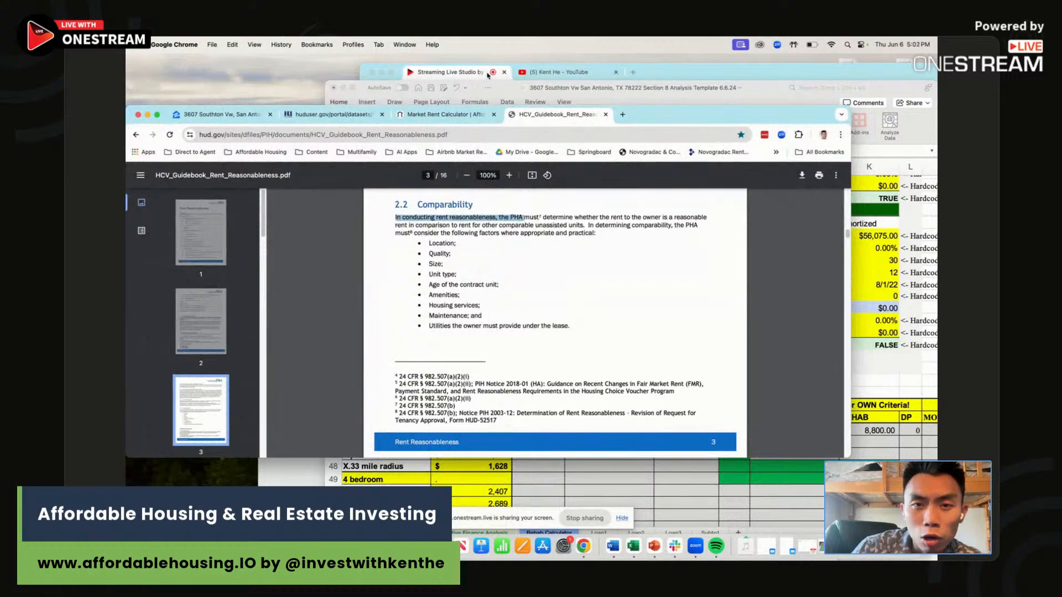
Step: Browse the YouTube channel's videos page, reposition its browser window, and minimize it
{"action": "left_click", "coordinate": [577, 74]}
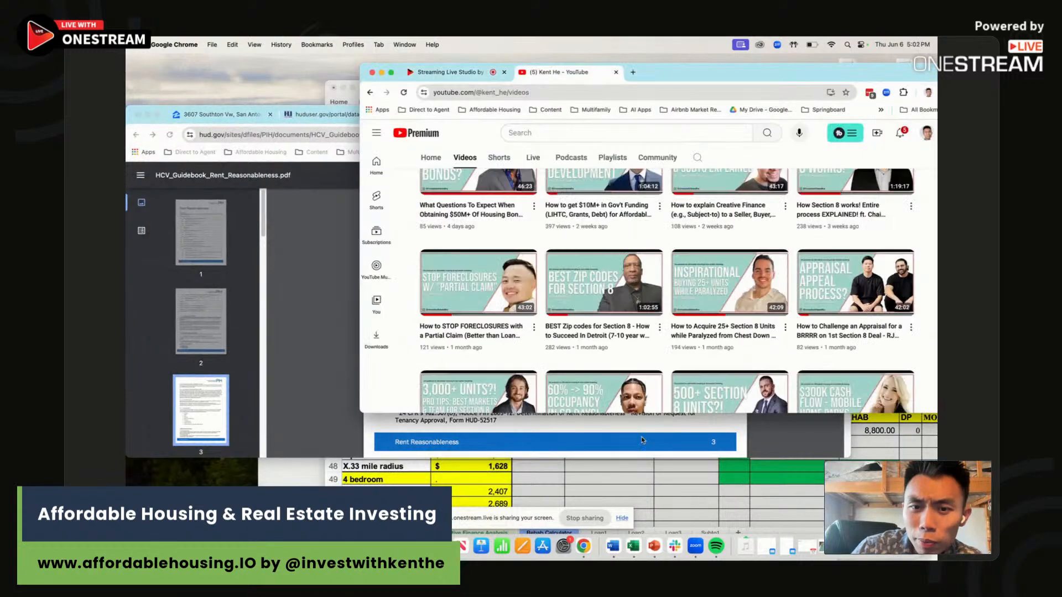
{"action": "scroll", "coordinate": [487, 288], "scroll_direction": "up", "scroll_amount": 2}
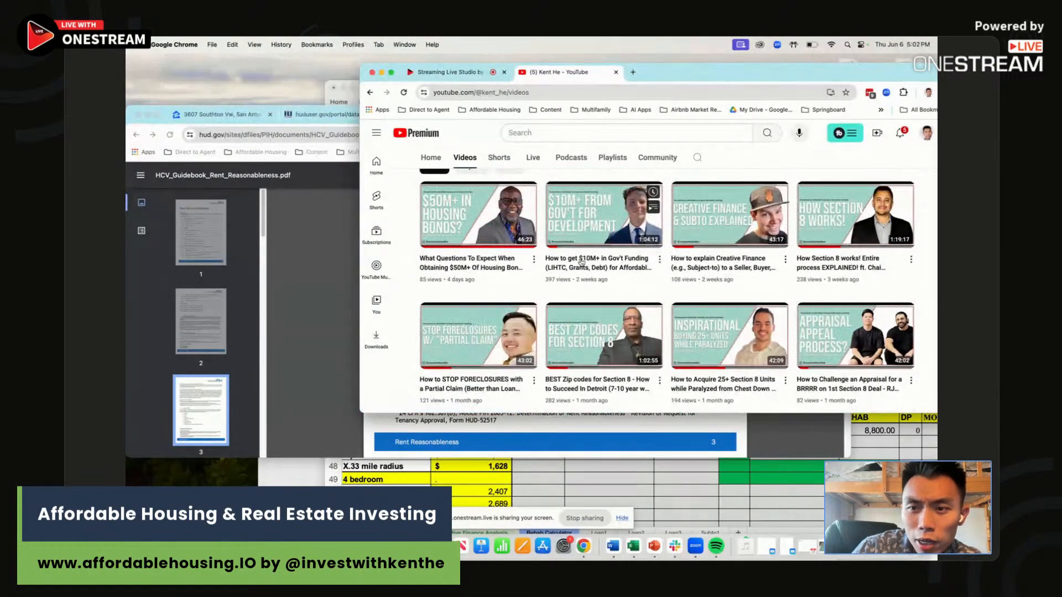
{"action": "left_click_drag", "start_coordinate": [740, 75], "coordinate": [527, 66]}
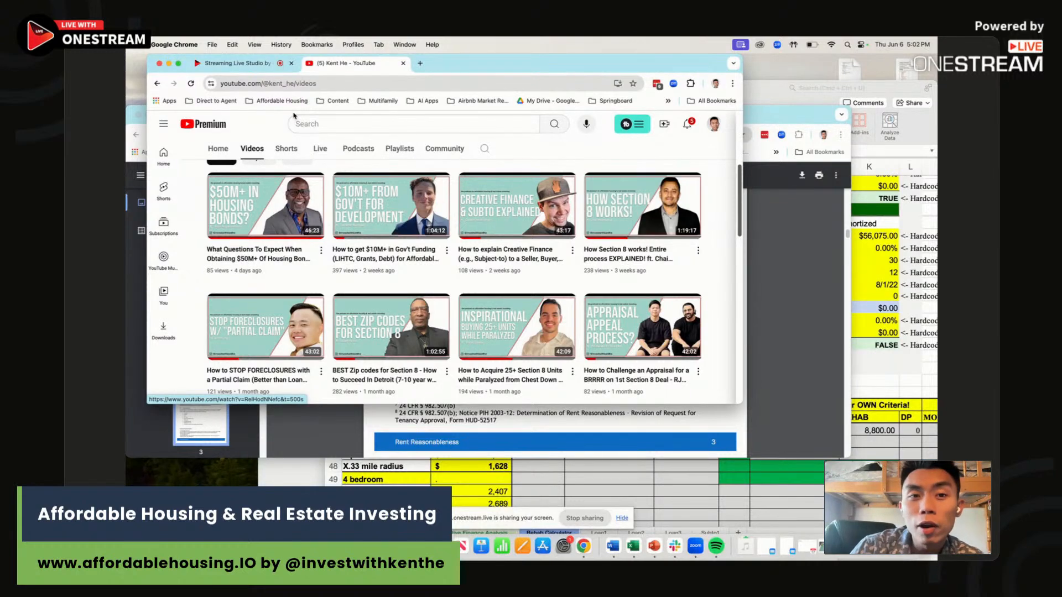
{"action": "left_click_drag", "start_coordinate": [490, 67], "coordinate": [503, 64]}
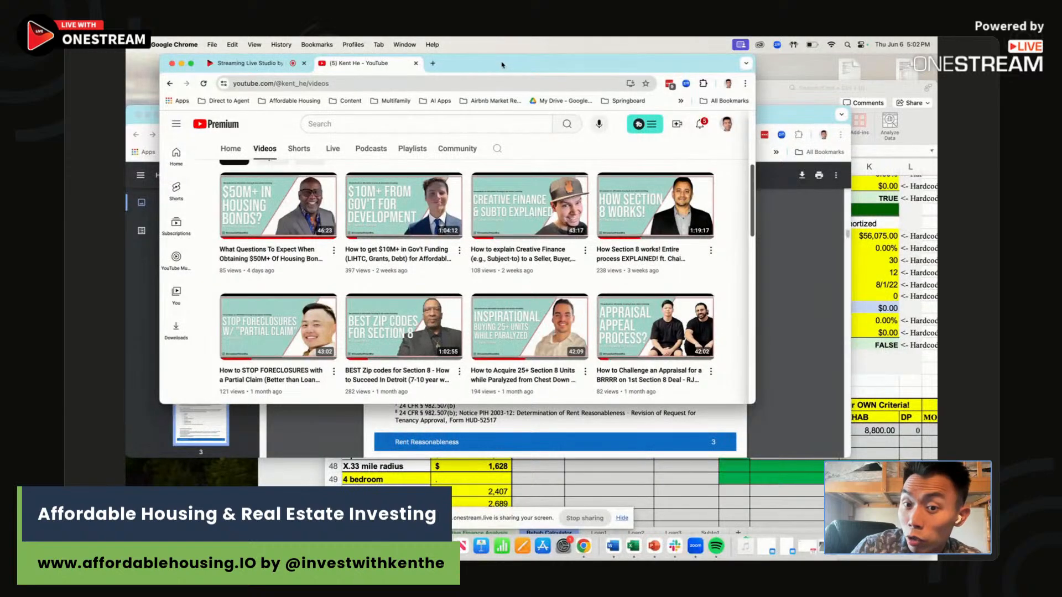
{"action": "left_click_drag", "start_coordinate": [500, 65], "coordinate": [527, 63]}
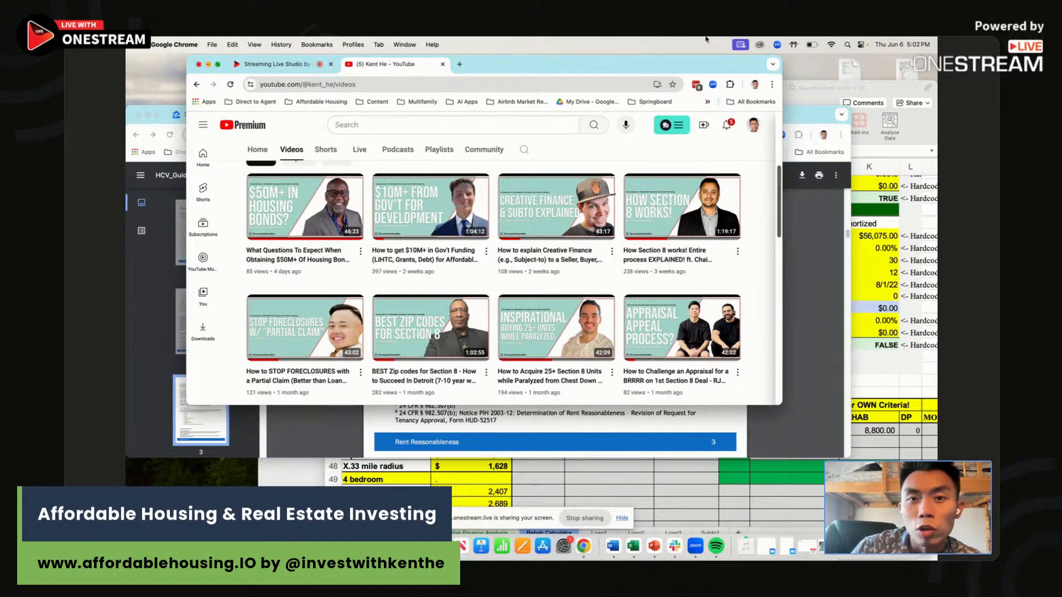
{"action": "left_click", "coordinate": [208, 66]}
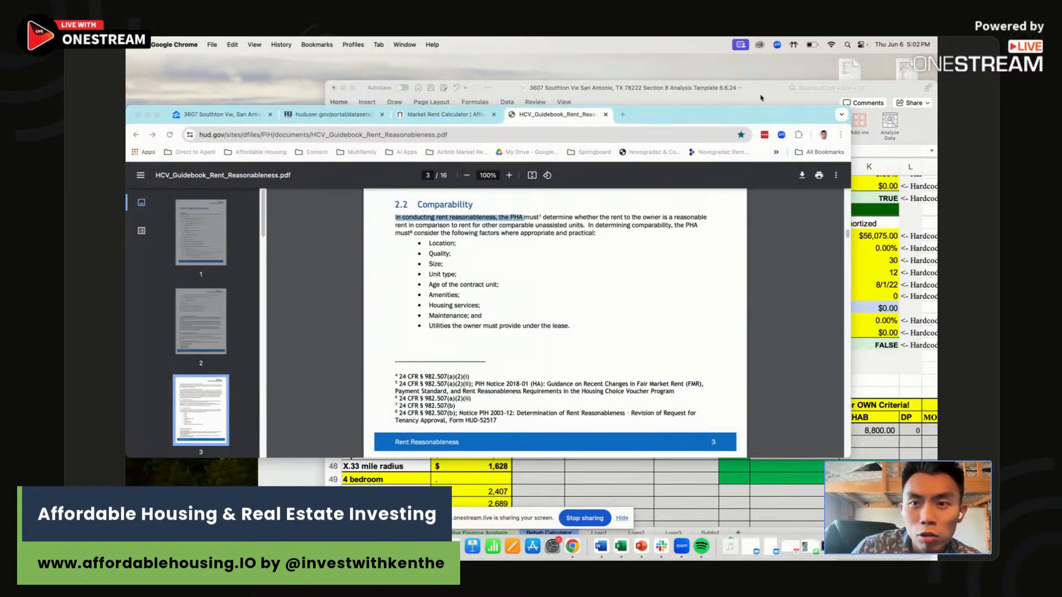
Step: Switch to the Word deal sheet, highlight the pro forma standard market rent, and compare it with the AffordableHousing.com rent chart in the browser
{"action": "left_click", "coordinate": [602, 547]}
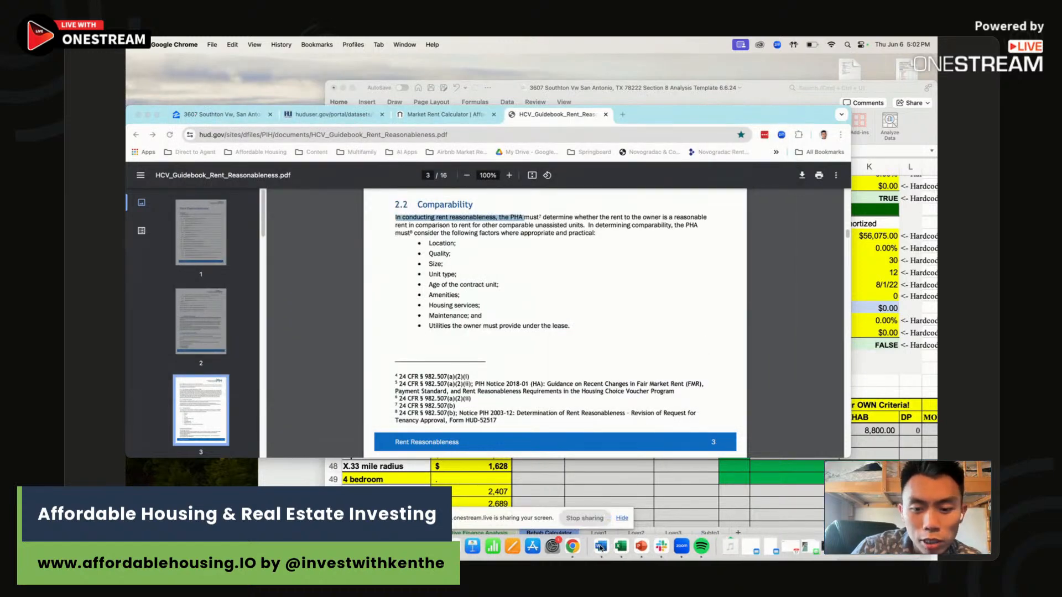
{"action": "scroll", "coordinate": [527, 414], "scroll_direction": "down", "scroll_amount": 1}
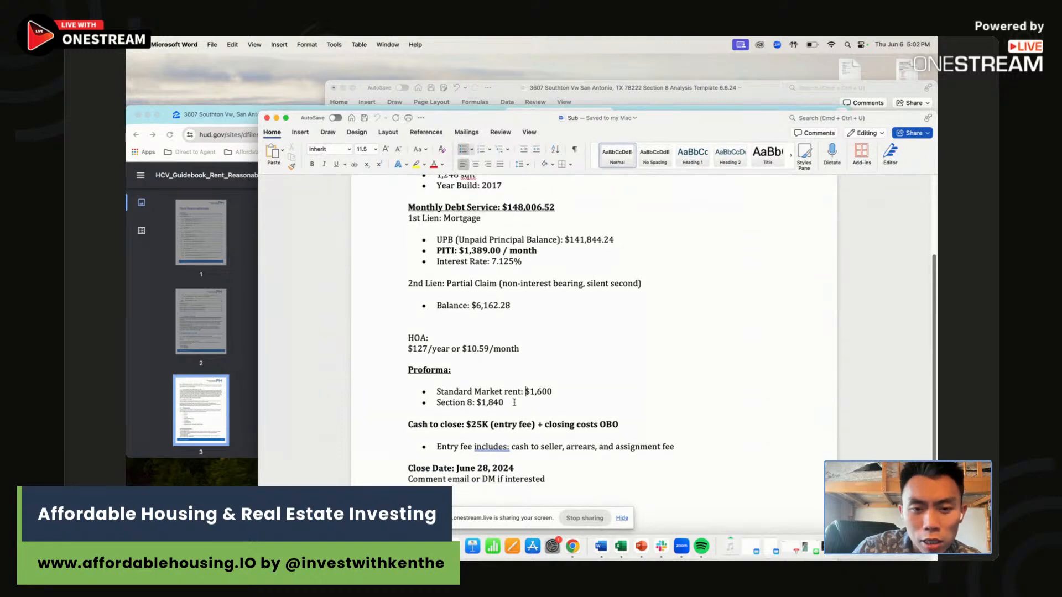
{"action": "left_click", "coordinate": [561, 392]}
{"action": "left_click_drag", "start_coordinate": [560, 392], "coordinate": [504, 395]}
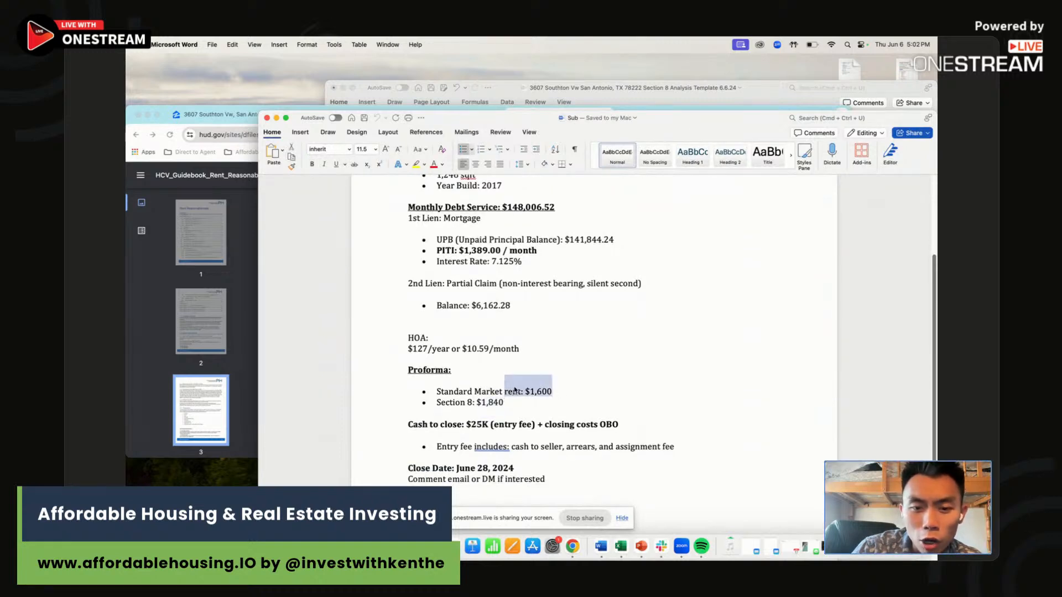
{"action": "left_click", "coordinate": [193, 229]}
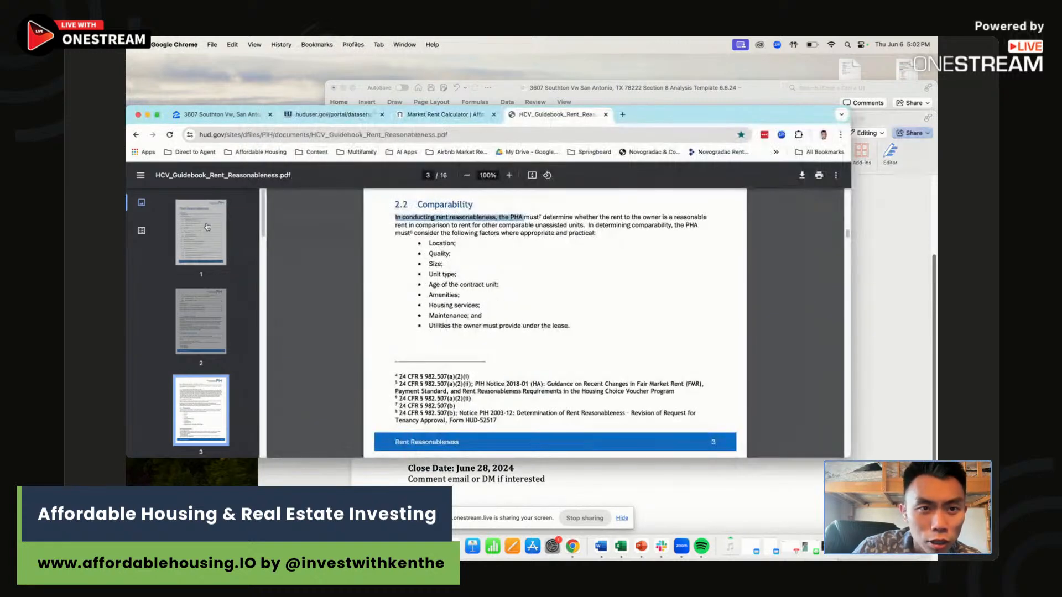
{"action": "left_click", "coordinate": [475, 114]}
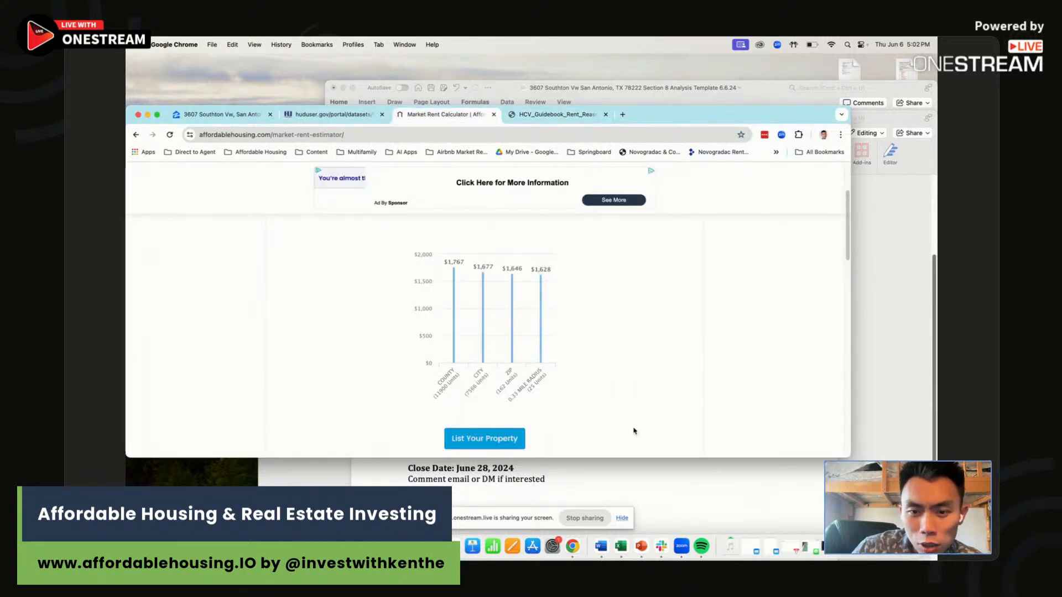
Step: Return to the Word deal sheet and highlight the pro forma Section 8 and standard market rents to compare them
{"action": "left_click", "coordinate": [653, 477]}
{"action": "left_click", "coordinate": [564, 366]}
{"action": "left_click_drag", "start_coordinate": [554, 392], "coordinate": [442, 403]}
{"action": "left_click", "coordinate": [529, 391]}
{"action": "left_click", "coordinate": [509, 403]}
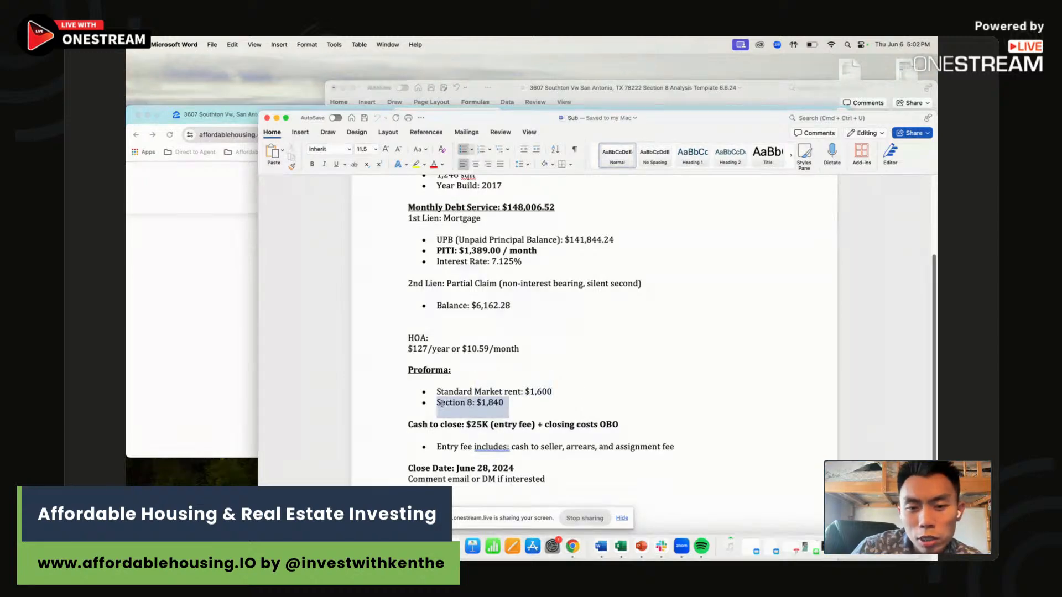
{"action": "left_click", "coordinate": [509, 403]}
{"action": "left_click_drag", "start_coordinate": [510, 403], "coordinate": [441, 408]}
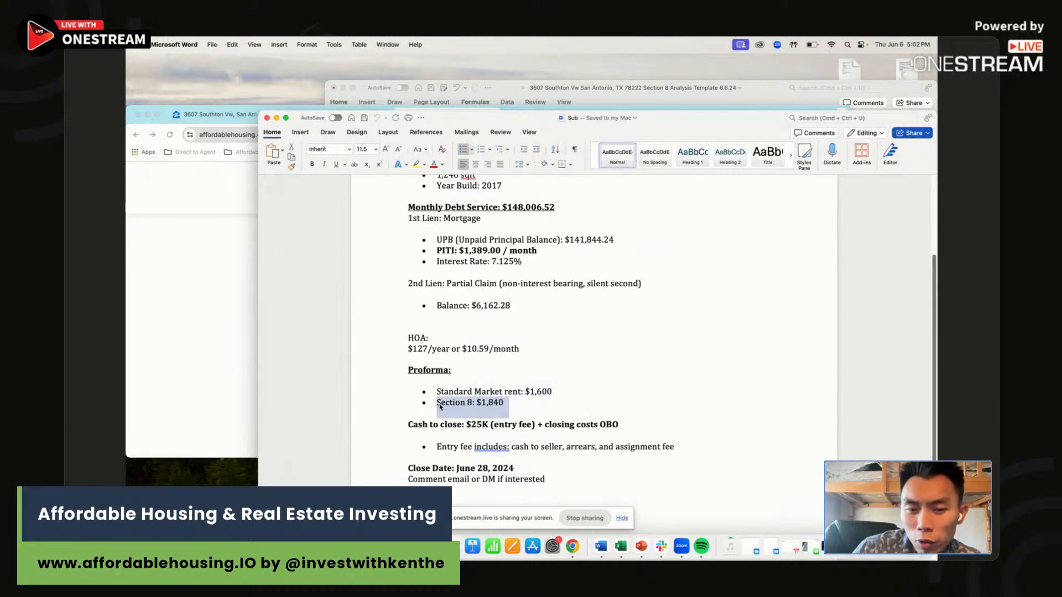
{"action": "left_click_drag", "start_coordinate": [549, 412], "coordinate": [456, 406]}
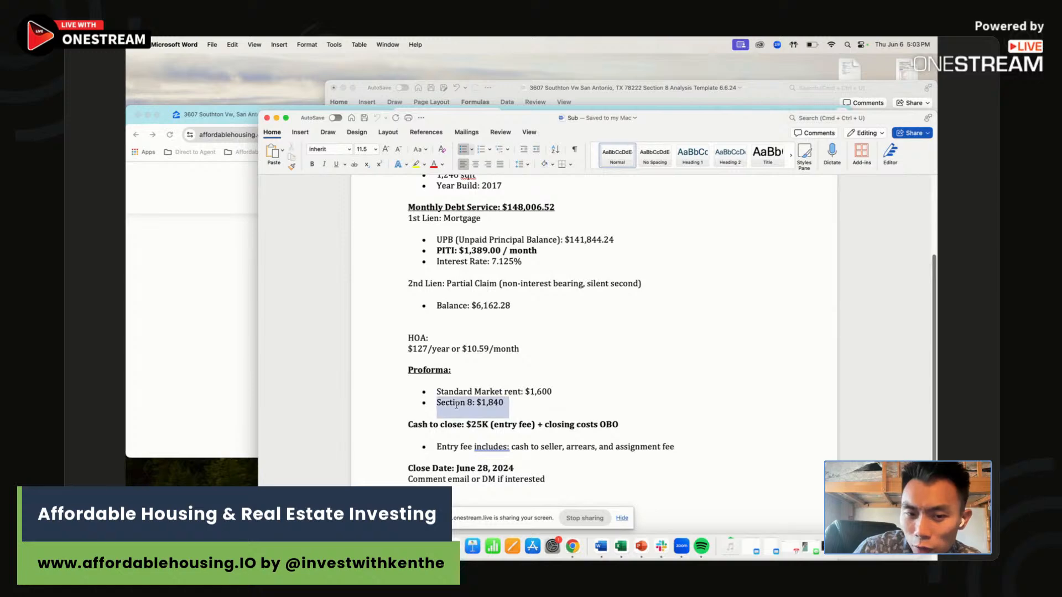
{"action": "left_click", "coordinate": [475, 404]}
{"action": "triple_click", "coordinate": [474, 404]}
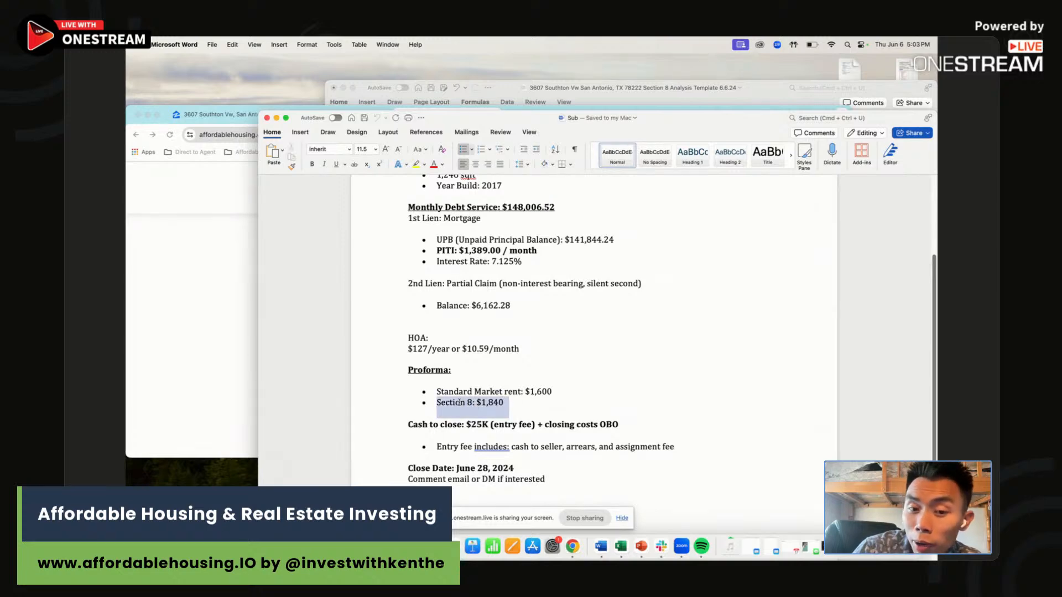
{"action": "left_click", "coordinate": [460, 403]}
{"action": "left_click_drag", "start_coordinate": [567, 391], "coordinate": [510, 391]}
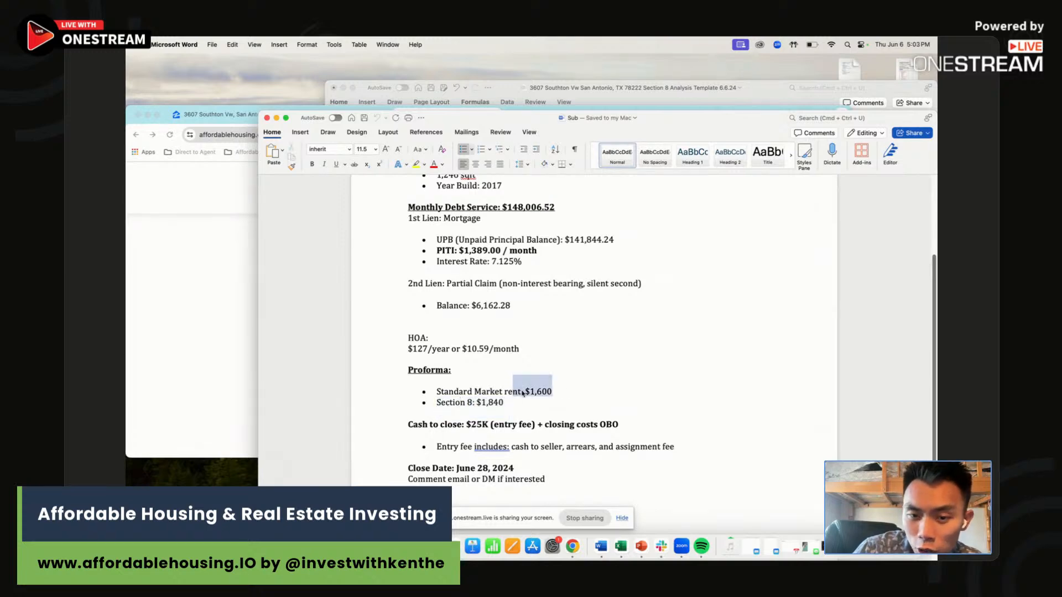
Step: Highlight the $25K cash to close in the Word deal sheet and check it against the cash-to-seller and commission entry costs in the Excel template
{"action": "left_click_drag", "start_coordinate": [692, 117], "coordinate": [661, 68]}
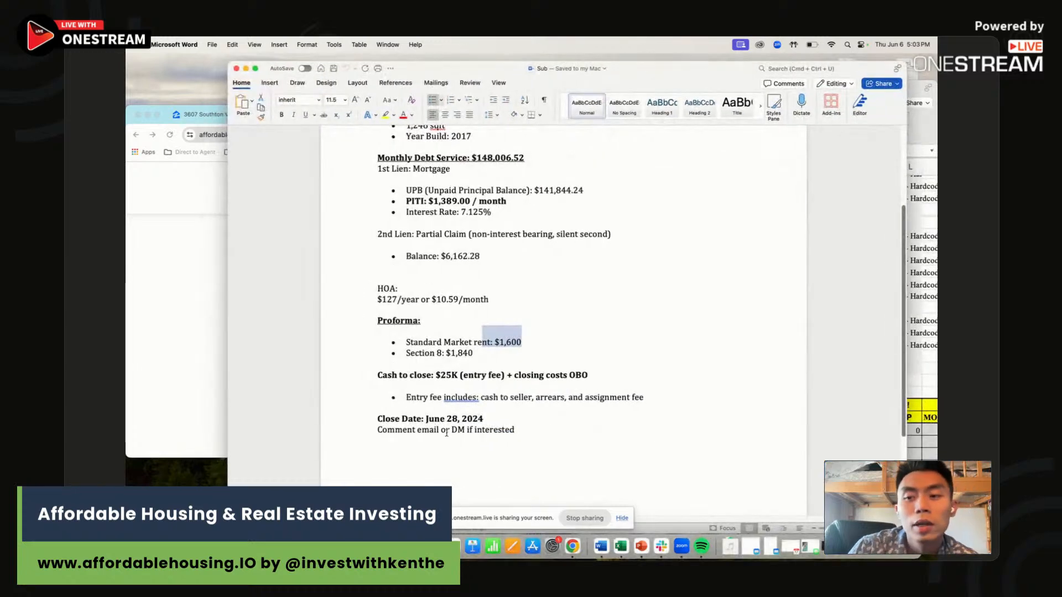
{"action": "left_click_drag", "start_coordinate": [430, 375], "coordinate": [462, 376]}
{"action": "left_click", "coordinate": [920, 332]}
{"action": "scroll", "coordinate": [861, 344], "scroll_direction": "up", "scroll_amount": 5}
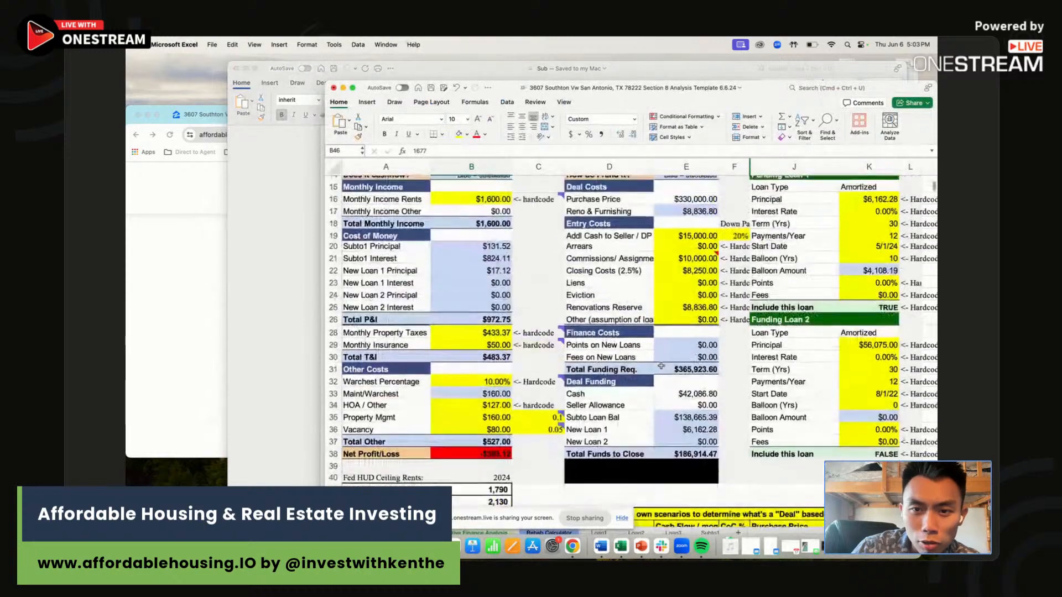
{"action": "left_click", "coordinate": [686, 239]}
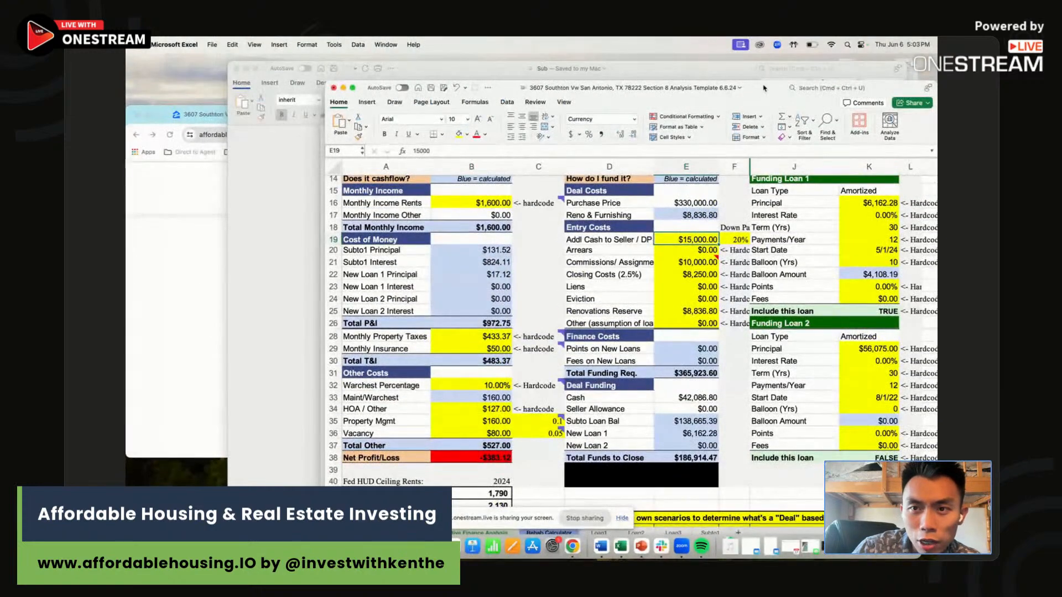
{"action": "left_click_drag", "start_coordinate": [759, 86], "coordinate": [720, 70]}
{"action": "left_click", "coordinate": [652, 247]}
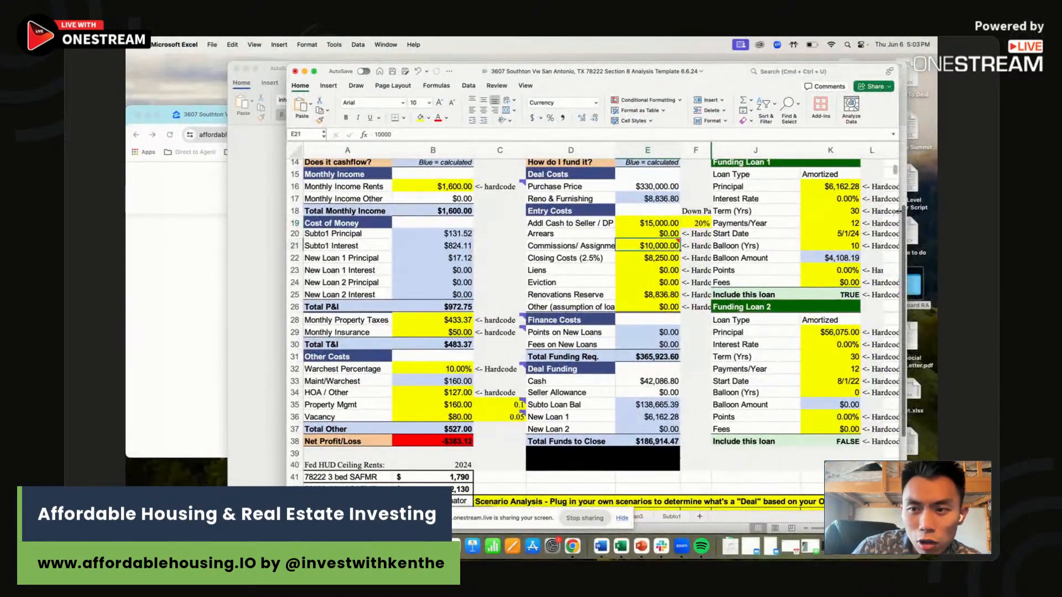
Step: Widen the Word window, move it below the Excel header area, and bring the Excel template back to the front
{"action": "left_click_drag", "start_coordinate": [908, 205], "coordinate": [936, 203]}
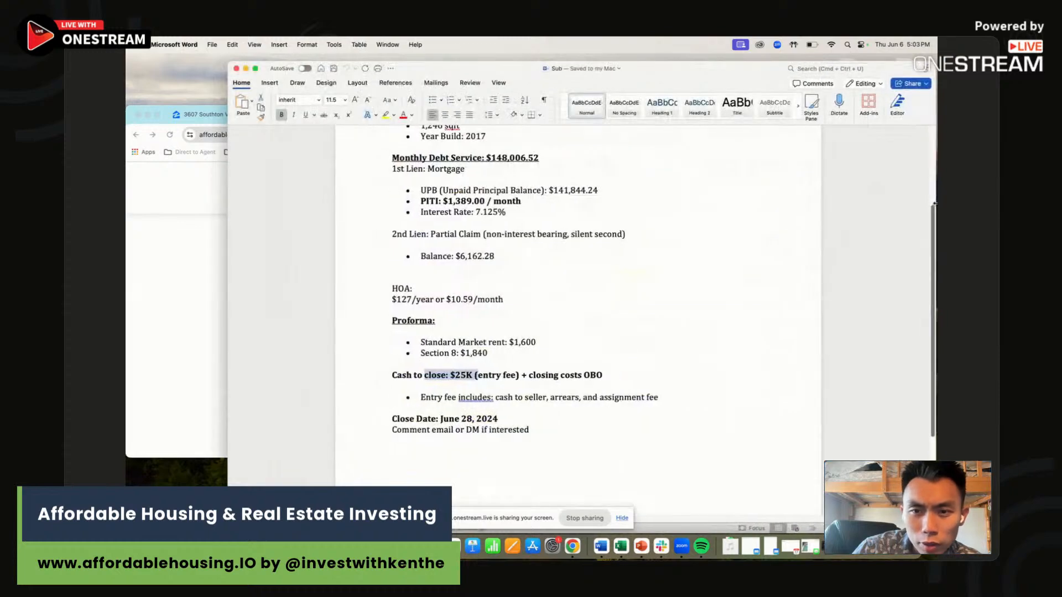
{"action": "left_click_drag", "start_coordinate": [684, 68], "coordinate": [687, 159]}
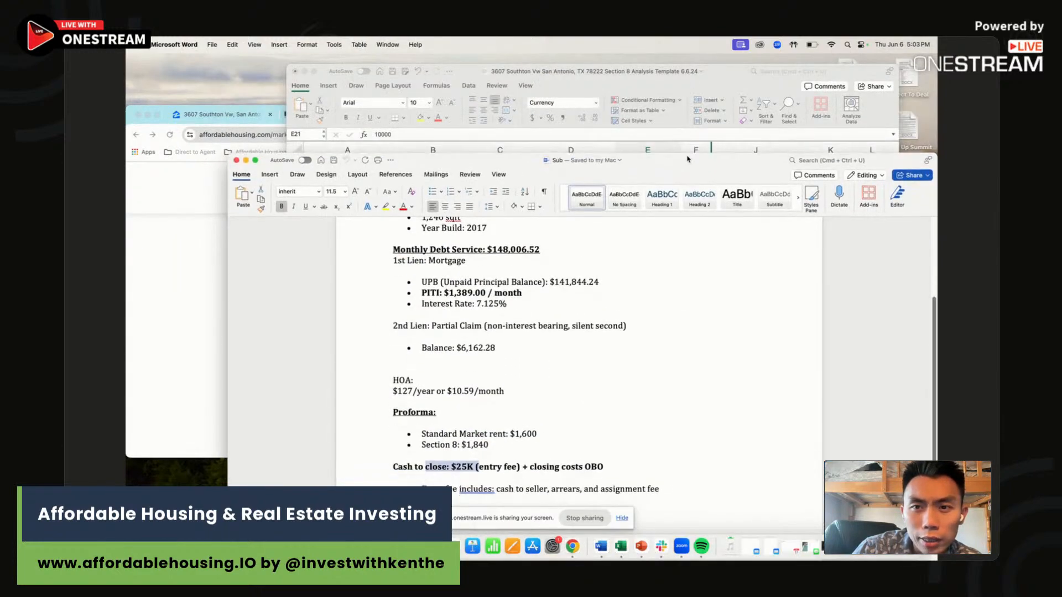
{"action": "left_click", "coordinate": [730, 66]}
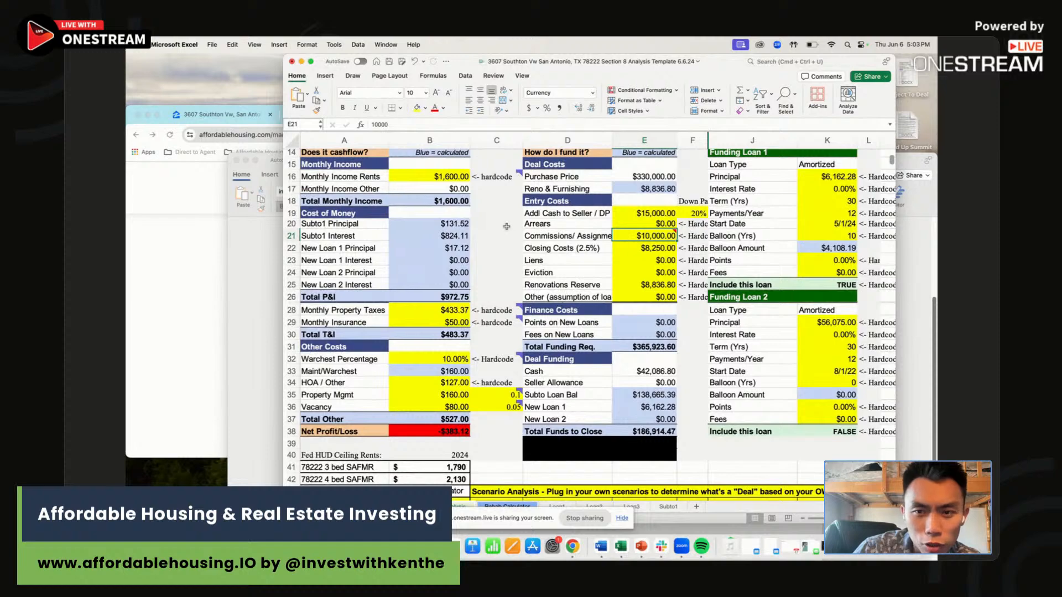
Step: Set the Monthly Income Rents in the cash flow section to 1630
{"action": "left_click", "coordinate": [491, 233]}
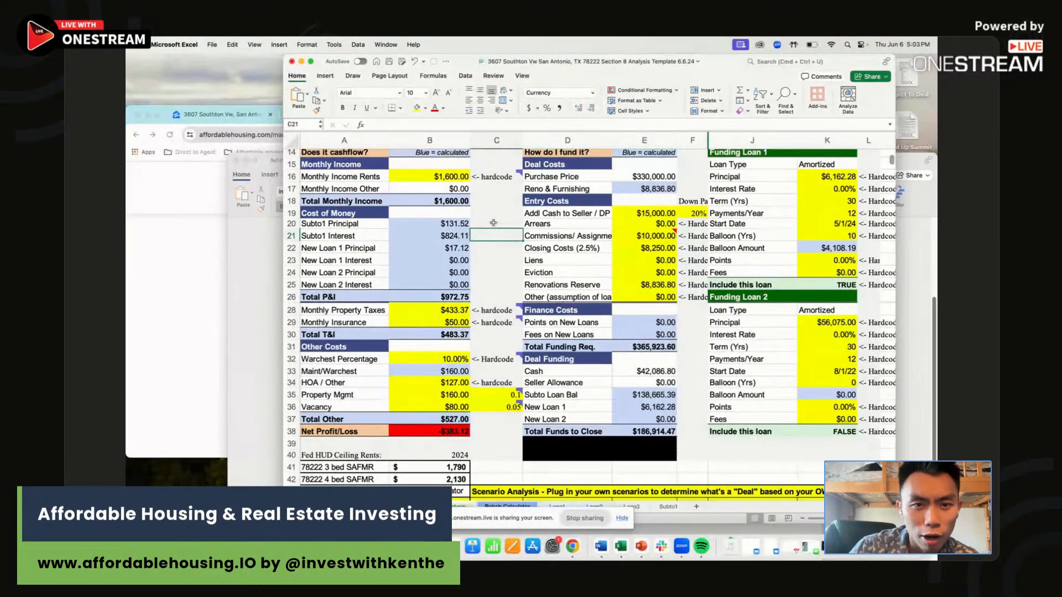
{"action": "scroll", "coordinate": [471, 257], "scroll_direction": "up", "scroll_amount": 3}
{"action": "left_click", "coordinate": [448, 287]}
{"action": "scroll", "coordinate": [449, 285], "scroll_direction": "down", "scroll_amount": 5}
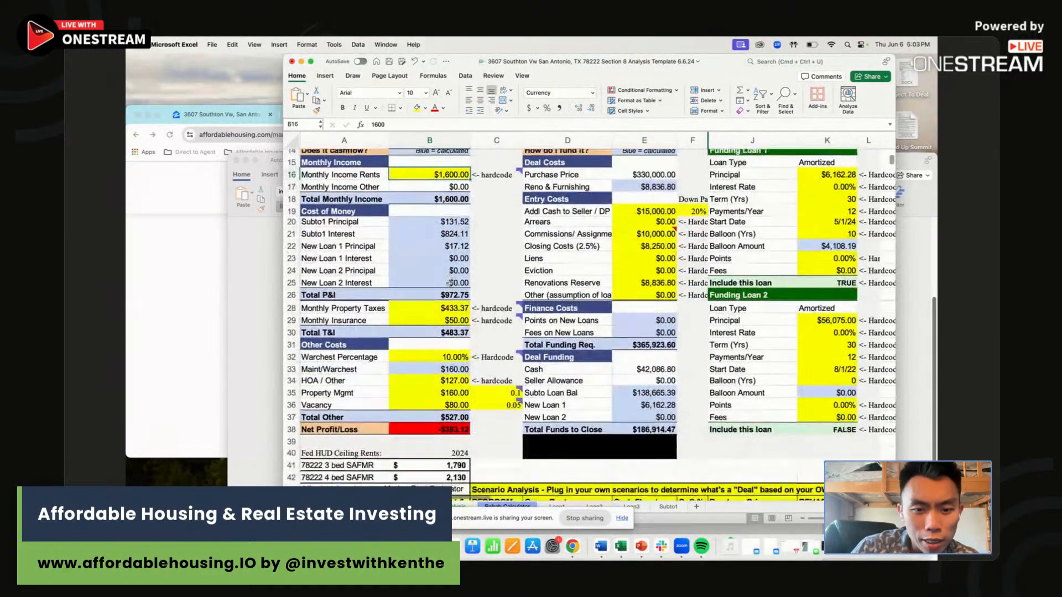
{"action": "scroll", "coordinate": [450, 283], "scroll_direction": "up", "scroll_amount": 3}
{"action": "scroll", "coordinate": [449, 283], "scroll_direction": "up", "scroll_amount": 4}
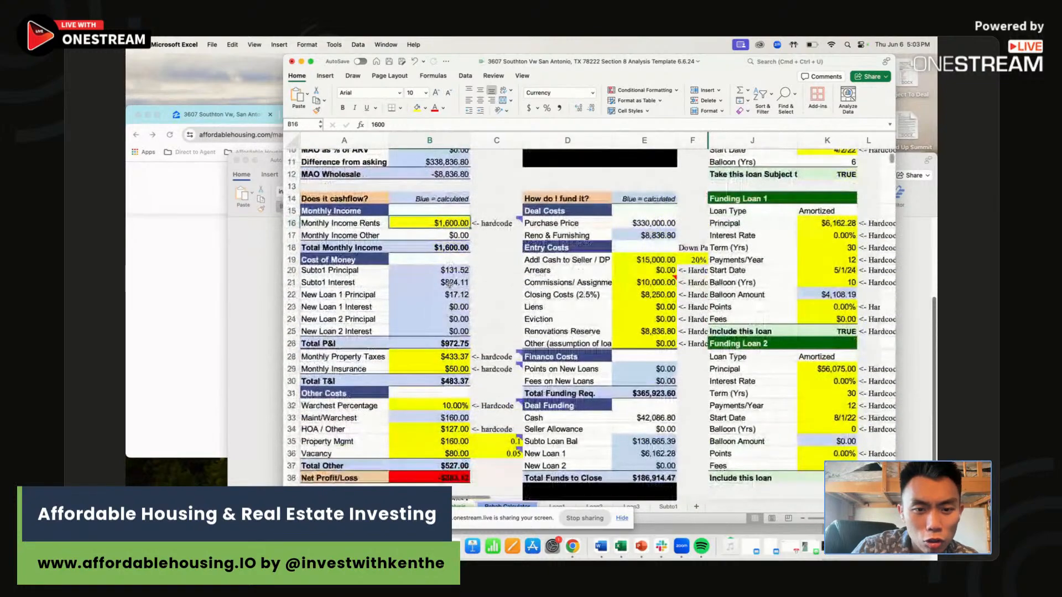
{"action": "type", "text": "1630"}
{"action": "key", "text": "Return"}
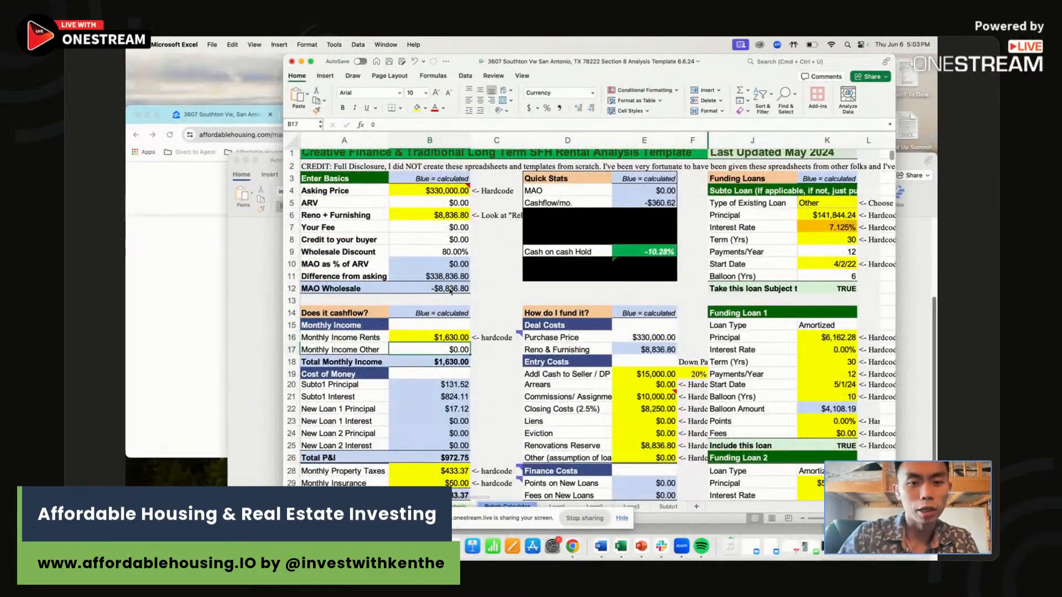
Step: Look up the property's Zestimate on Zillow, set the Asking Price to 212,000 in the Excel template, and recheck it against the listing
{"action": "left_click", "coordinate": [418, 189]}
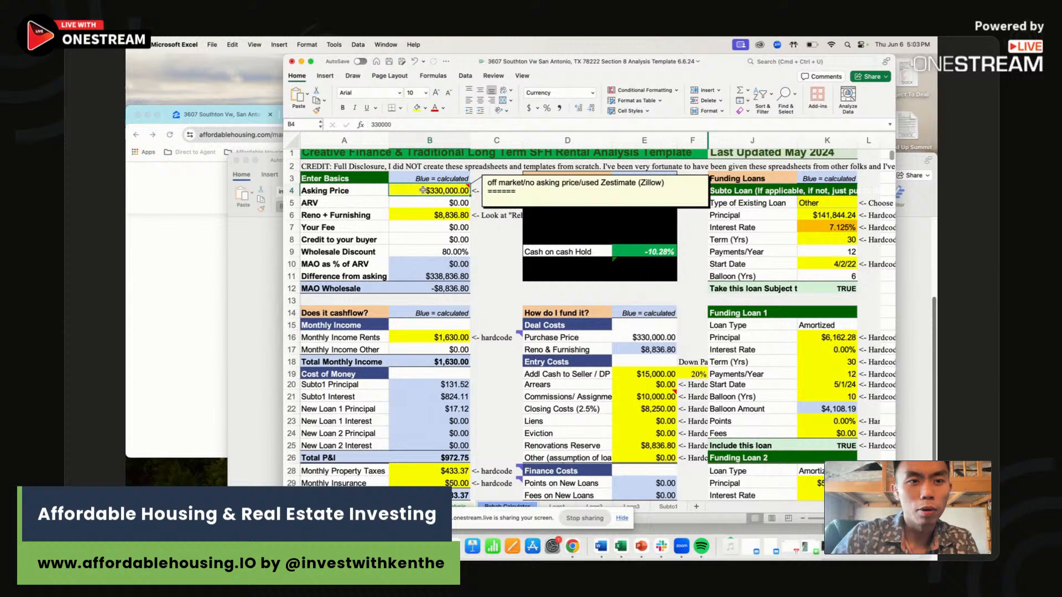
{"action": "left_click", "coordinate": [192, 289]}
{"action": "left_click", "coordinate": [249, 113]}
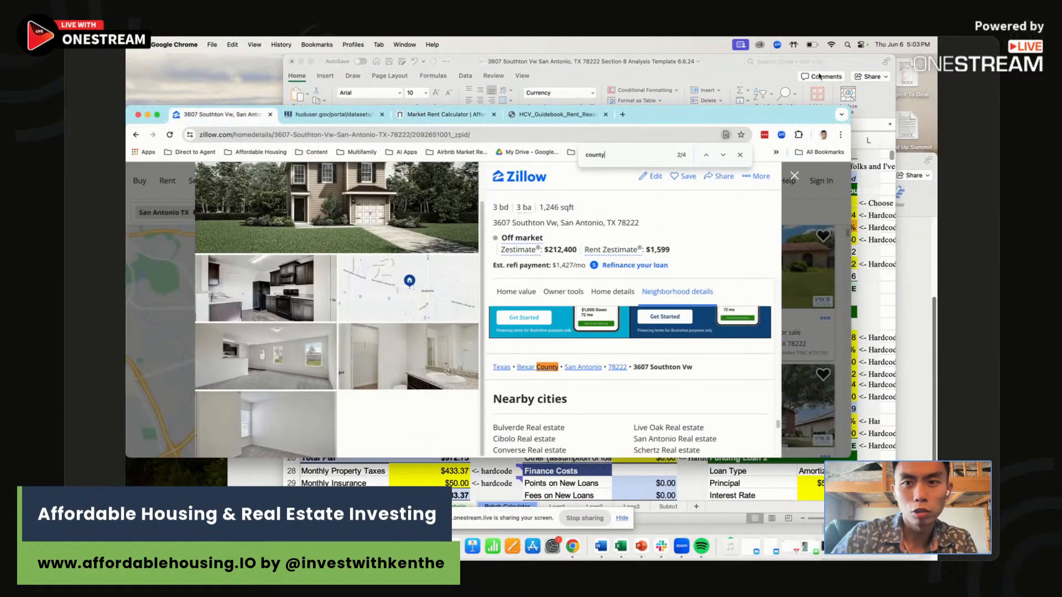
{"action": "left_click", "coordinate": [721, 59]}
{"action": "type", "text": "212,000"}
{"action": "key", "text": "Return"}
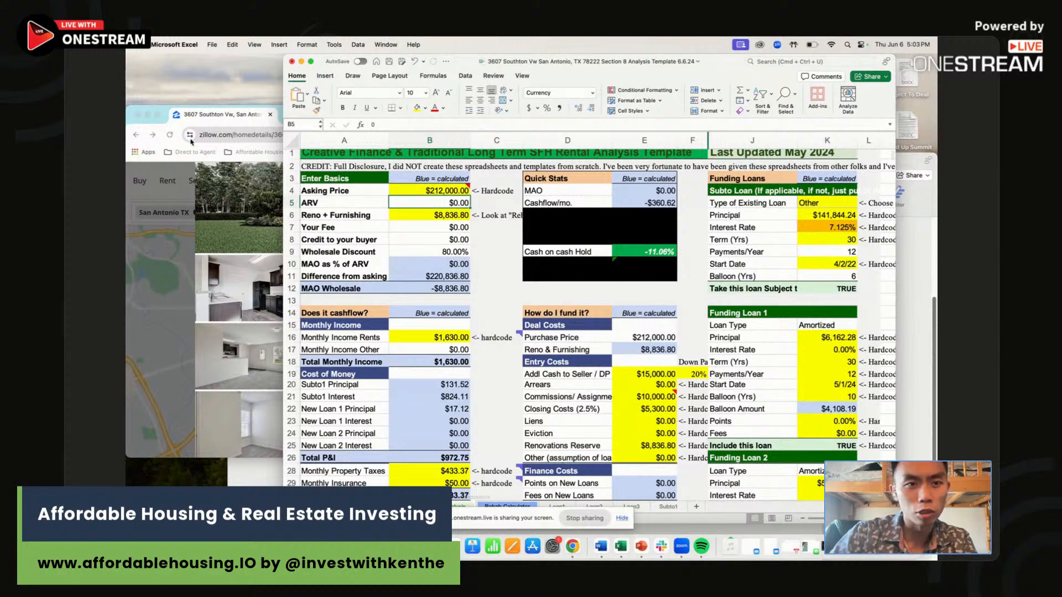
{"action": "left_click", "coordinate": [221, 117]}
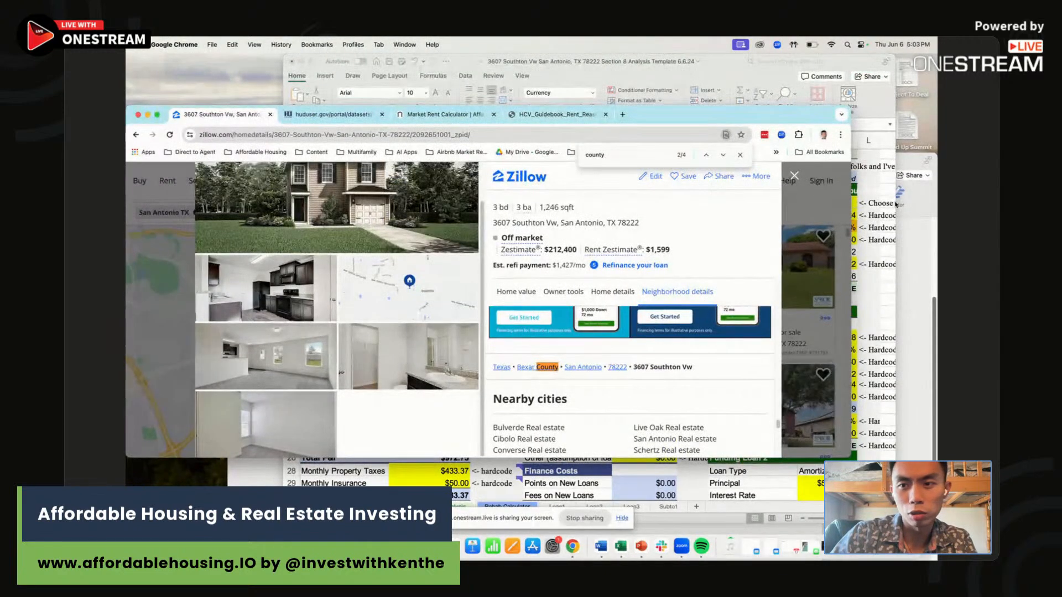
{"action": "left_click", "coordinate": [877, 206]}
{"action": "left_click", "coordinate": [812, 215]}
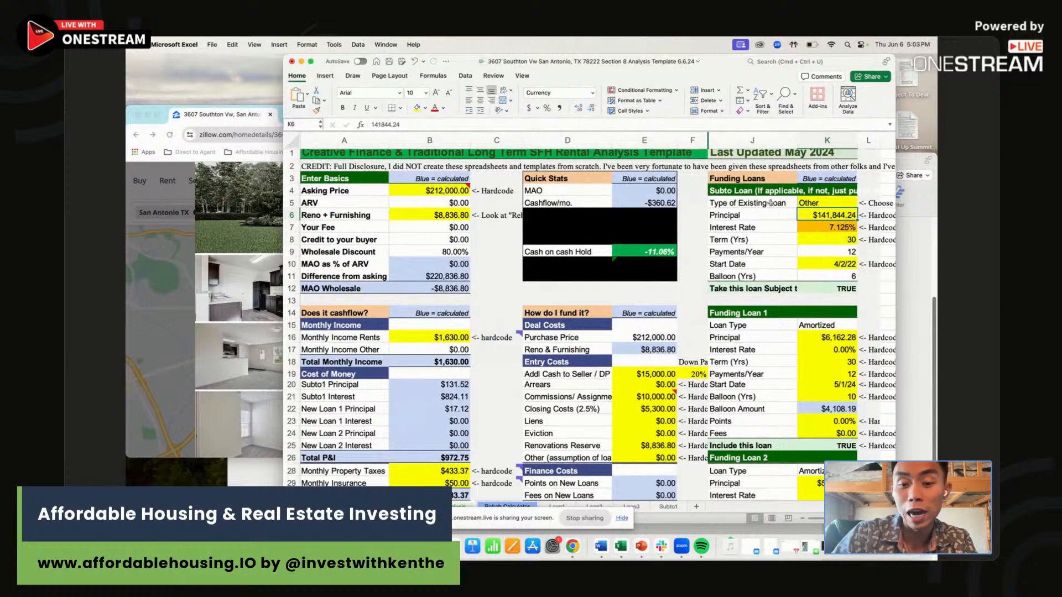
Step: Hide the screen-sharing bar and open the Rehab Calculator sheet to look over its repair cost list
{"action": "left_click", "coordinate": [624, 522]}
{"action": "left_click", "coordinate": [519, 508]}
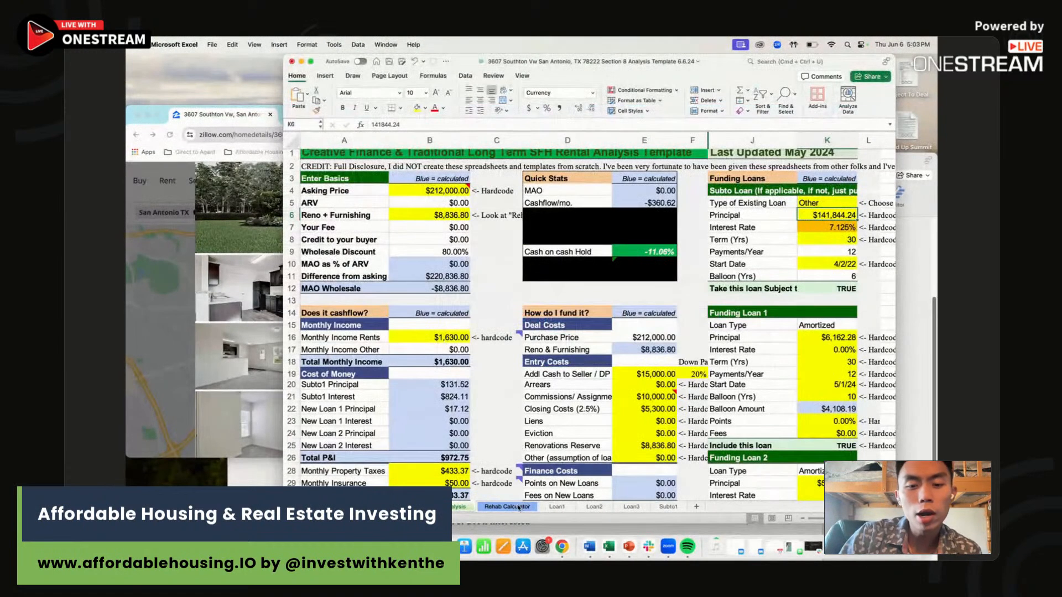
{"action": "left_click", "coordinate": [519, 507]}
{"action": "scroll", "coordinate": [455, 476], "scroll_direction": "up", "scroll_amount": 10}
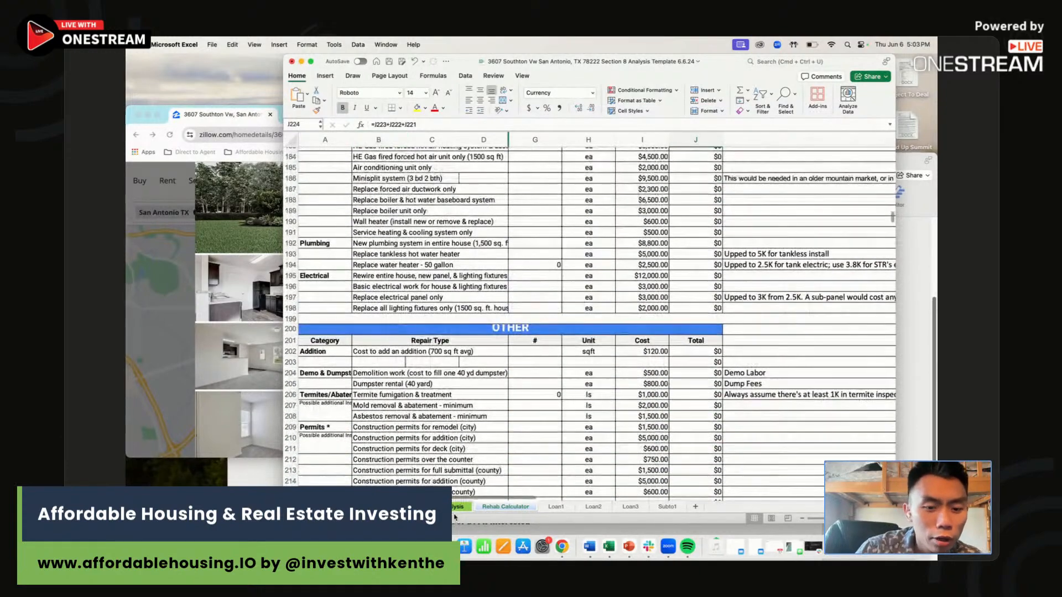
Step: Switch to the Word deal notes and highlight the remark that the AC will need repair
{"action": "left_click", "coordinate": [589, 546]}
{"action": "scroll", "coordinate": [549, 444], "scroll_direction": "down", "scroll_amount": 3}
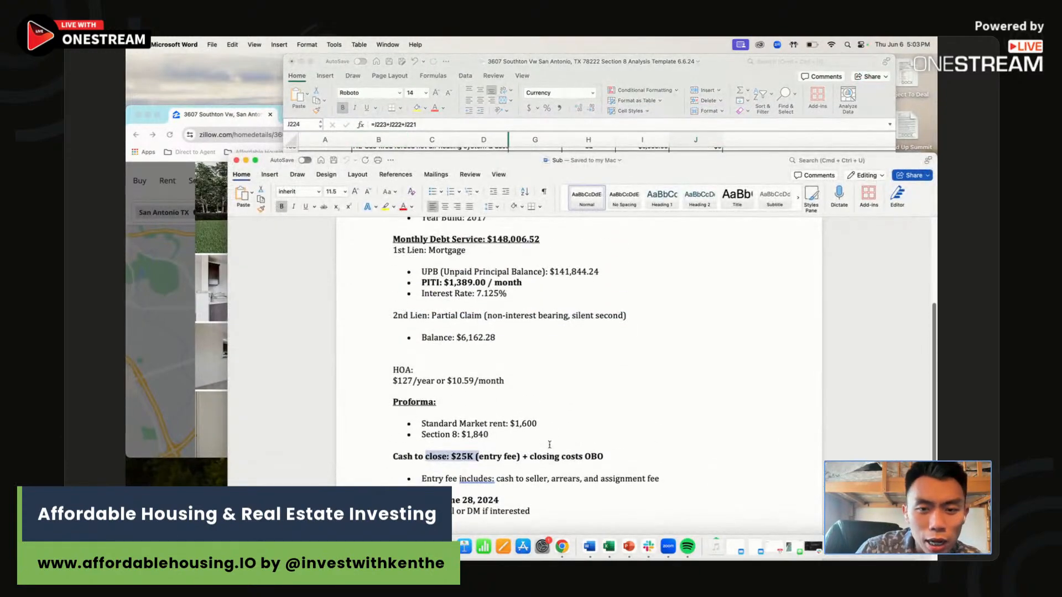
{"action": "scroll", "coordinate": [550, 444], "scroll_direction": "up", "scroll_amount": 5}
{"action": "left_click_drag", "start_coordinate": [532, 295], "coordinate": [604, 295]}
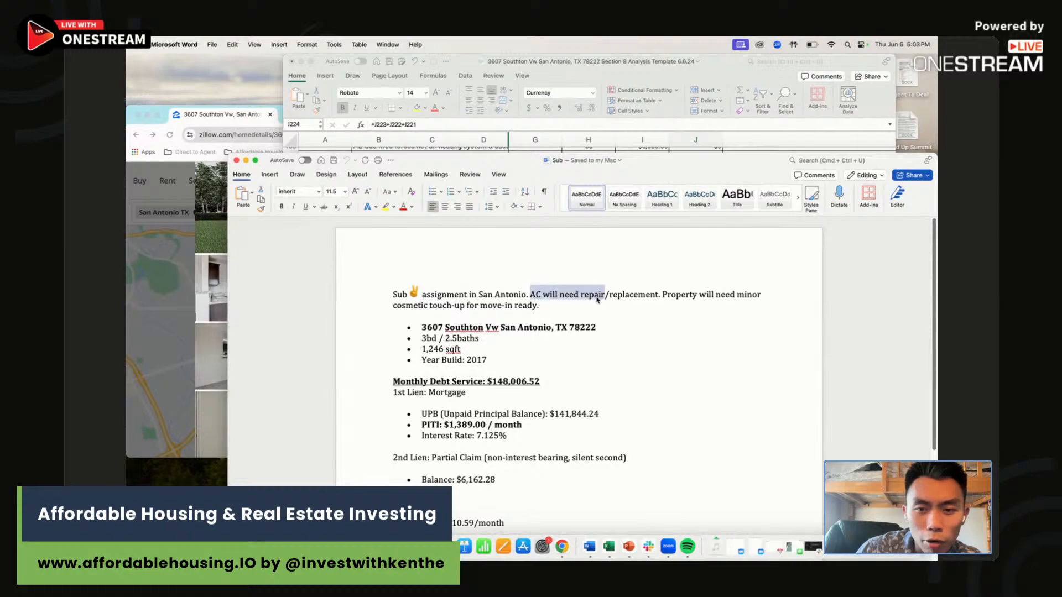
Step: Return to the Excel Rehab Calculator and examine the exterior repair items in row 6 and the landscaping and yard clean-up row
{"action": "left_click", "coordinate": [669, 64]}
{"action": "scroll", "coordinate": [580, 245], "scroll_direction": "up", "scroll_amount": 5}
{"action": "scroll", "coordinate": [579, 245], "scroll_direction": "up", "scroll_amount": 15}
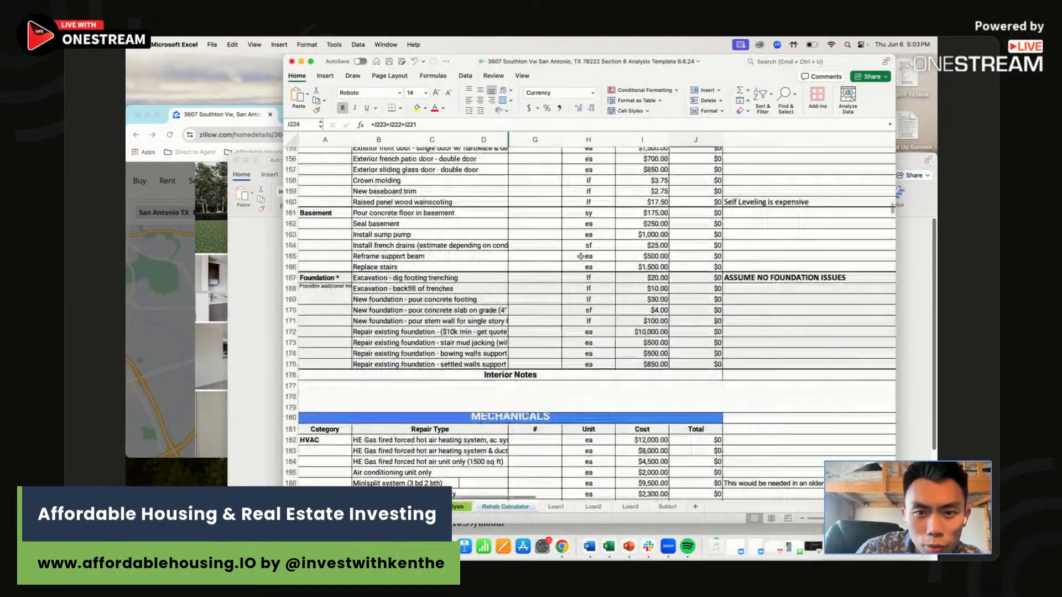
{"action": "left_click_drag", "start_coordinate": [549, 215], "coordinate": [714, 215]}
{"action": "scroll", "coordinate": [615, 264], "scroll_direction": "down", "scroll_amount": 5}
{"action": "scroll", "coordinate": [616, 264], "scroll_direction": "down", "scroll_amount": 5}
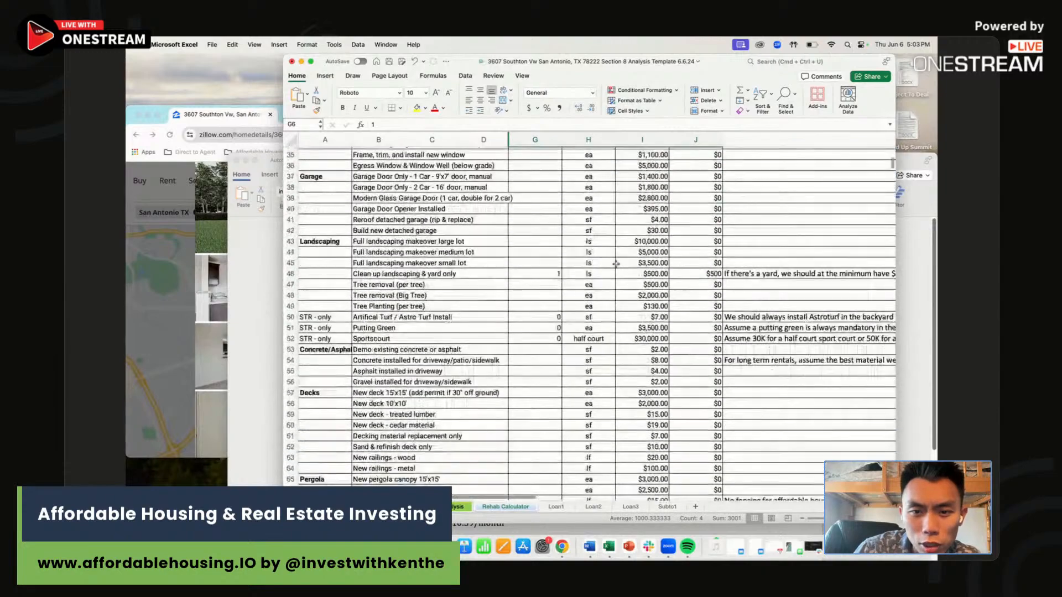
{"action": "left_click_drag", "start_coordinate": [535, 267], "coordinate": [713, 265]}
{"action": "scroll", "coordinate": [714, 265], "scroll_direction": "down", "scroll_amount": 12}
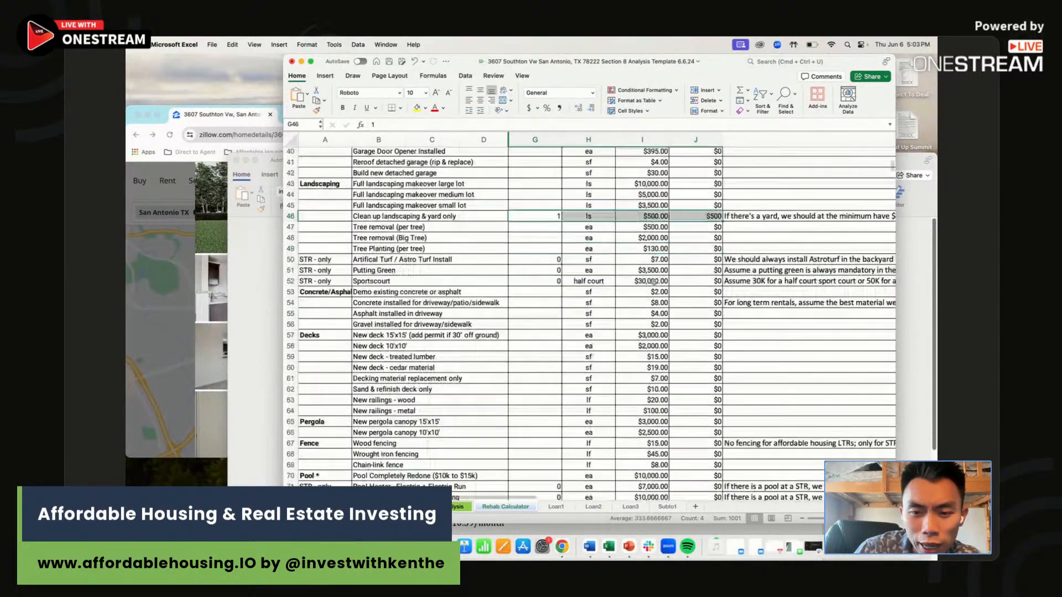
Step: Check the property's square footage in the Word notes and set the interior painting quantity in the Rehab Calculator to 1,246
{"action": "left_click", "coordinate": [501, 318]}
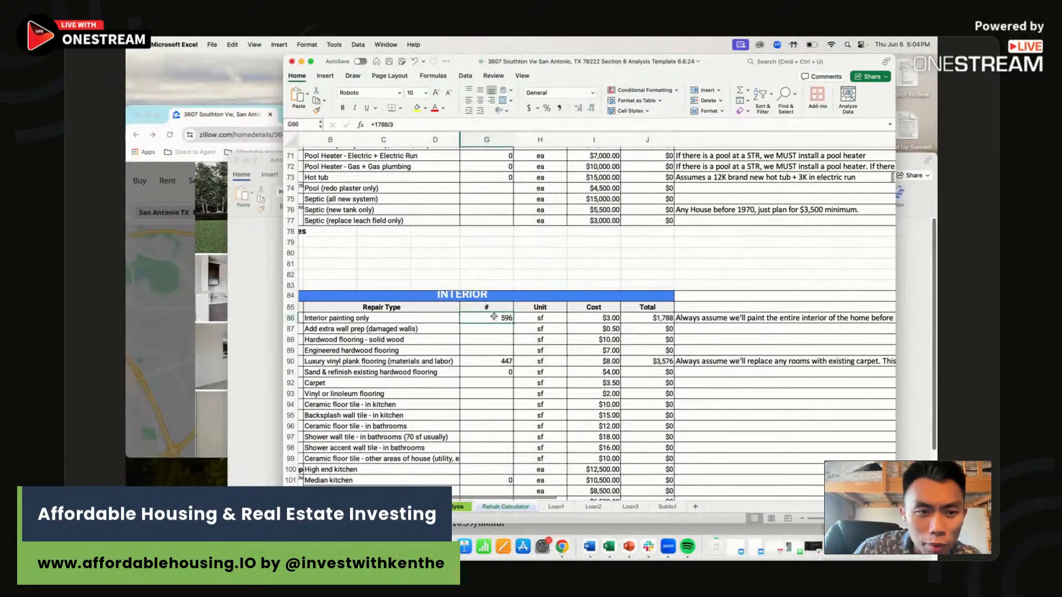
{"action": "left_click", "coordinate": [236, 260]}
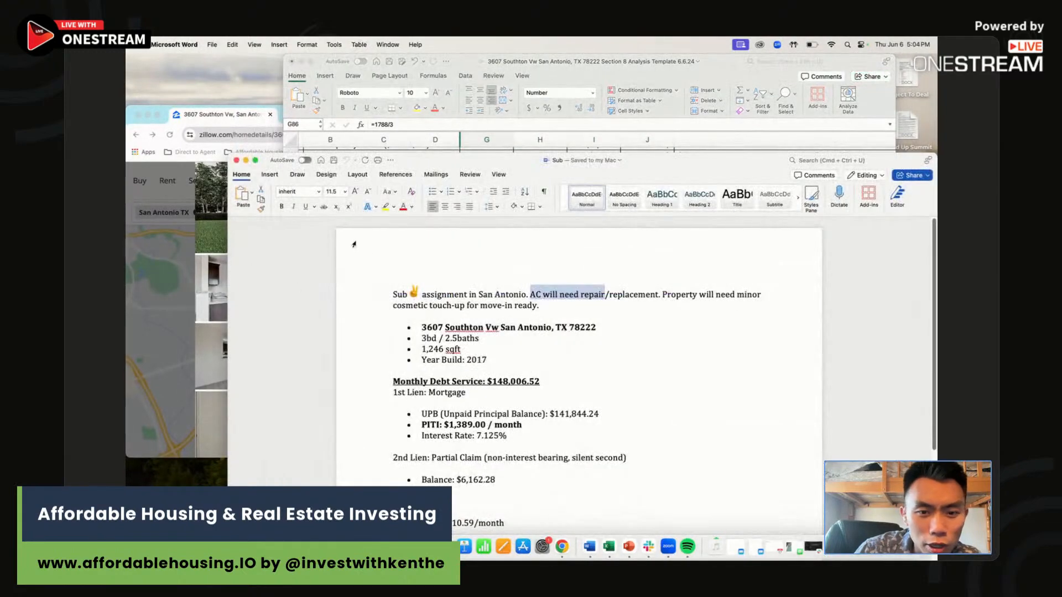
{"action": "left_click", "coordinate": [729, 65]}
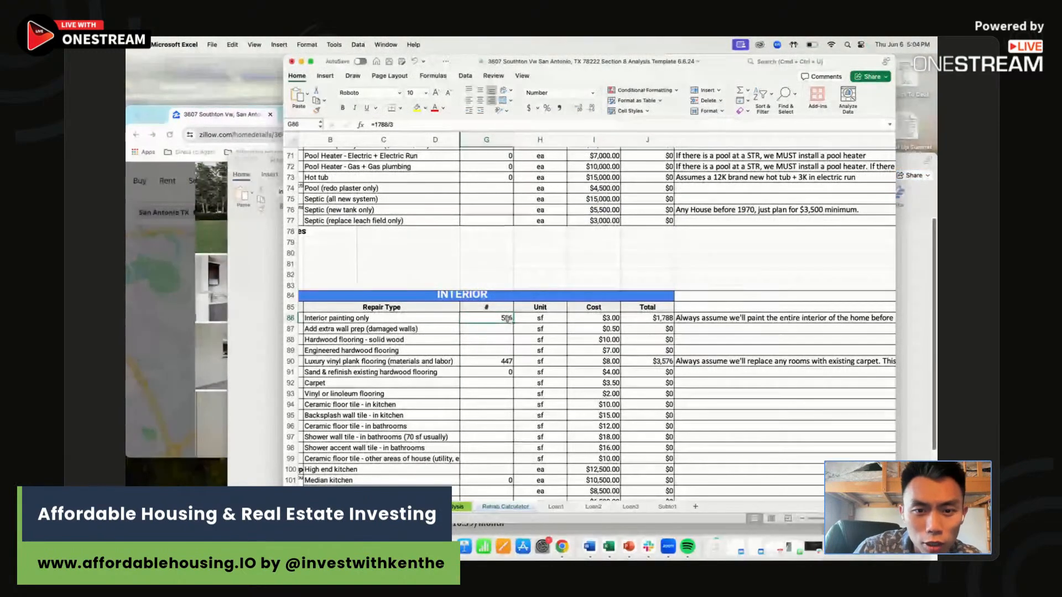
{"action": "type", "text": "1,246"}
{"action": "key", "text": "Return"}
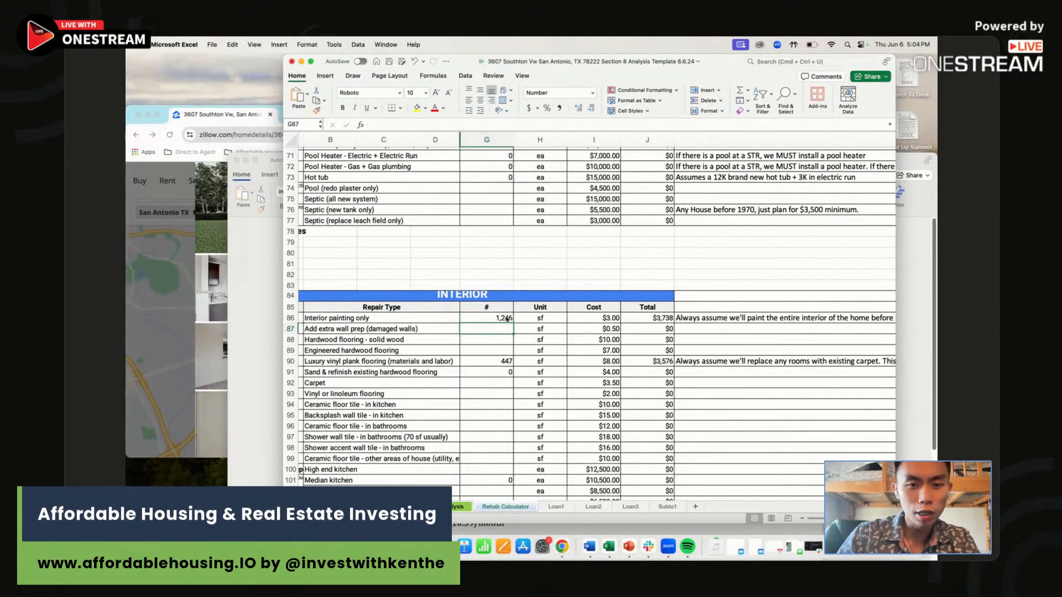
Step: Set the luxury vinyl plank flooring quantity to the formula =1246/4
{"action": "key", "text": "Down"}
{"action": "key", "text": "Down"}
{"action": "key", "text": "Down"}
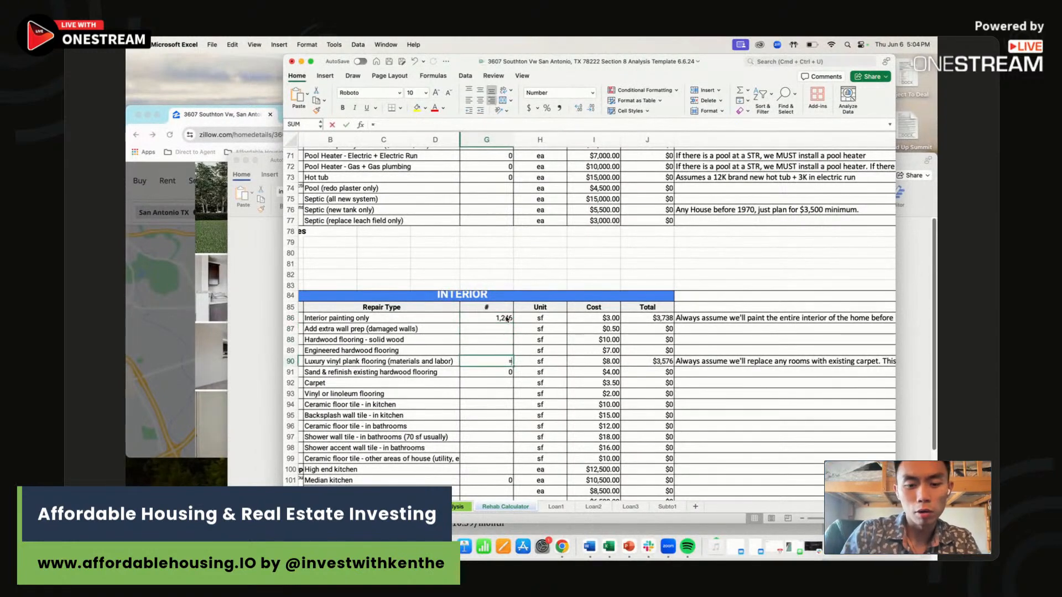
{"action": "type", "text": "=1246/4"}
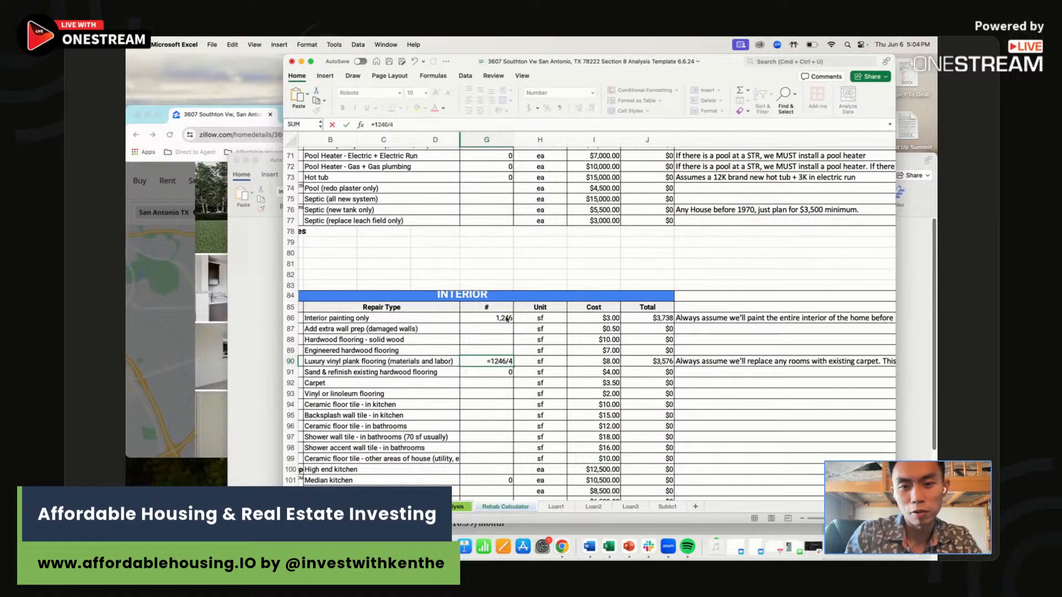
{"action": "key", "text": "Return"}
Step: Look over the remaining interior repair items and set the quantity of Air conditioning unit only under Mechanicals to 1
{"action": "scroll", "coordinate": [571, 326], "scroll_direction": "down", "scroll_amount": 10}
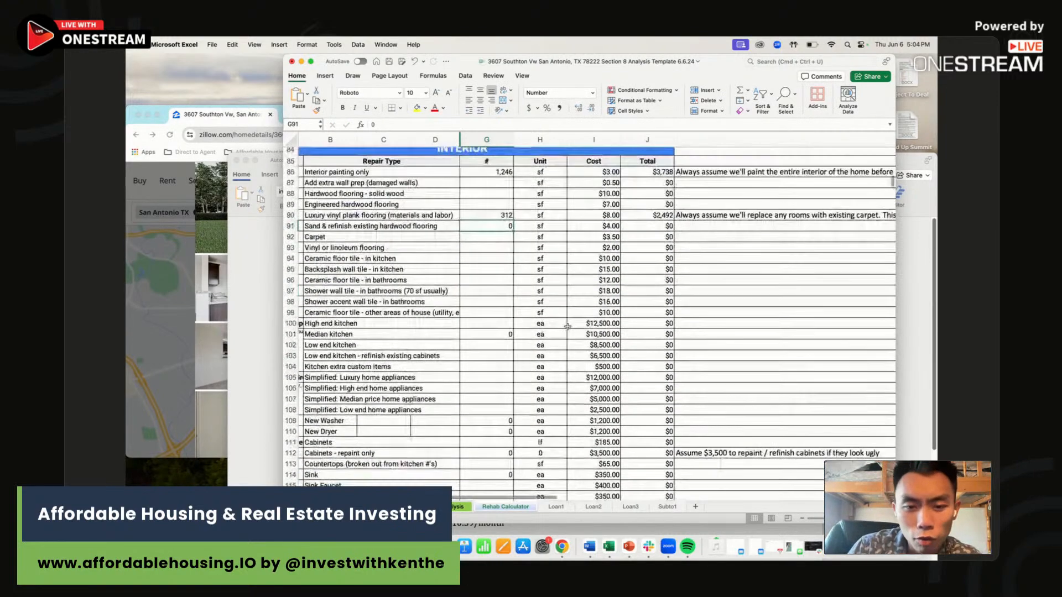
{"action": "scroll", "coordinate": [483, 345], "scroll_direction": "down", "scroll_amount": 5}
{"action": "left_click_drag", "start_coordinate": [593, 279], "coordinate": [376, 400]}
{"action": "scroll", "coordinate": [376, 400], "scroll_direction": "down", "scroll_amount": 12}
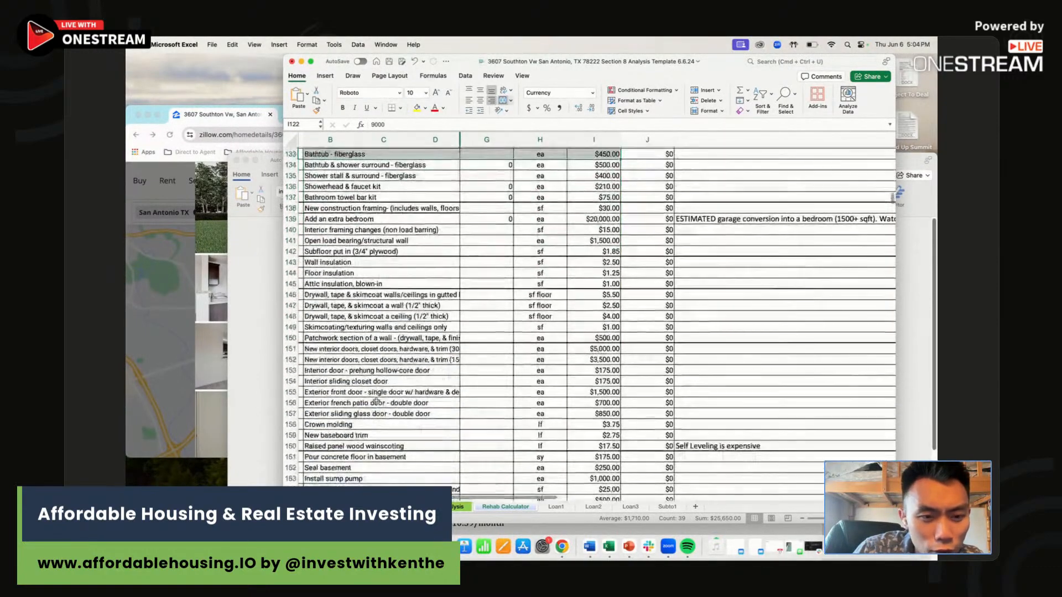
{"action": "scroll", "coordinate": [385, 392], "scroll_direction": "down", "scroll_amount": 13}
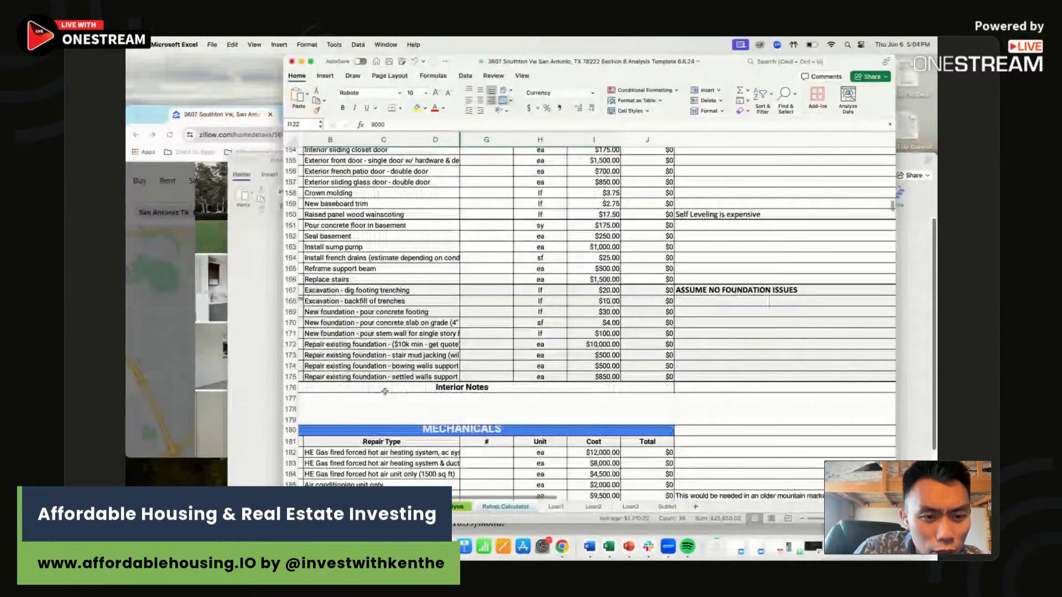
{"action": "left_click", "coordinate": [499, 291]}
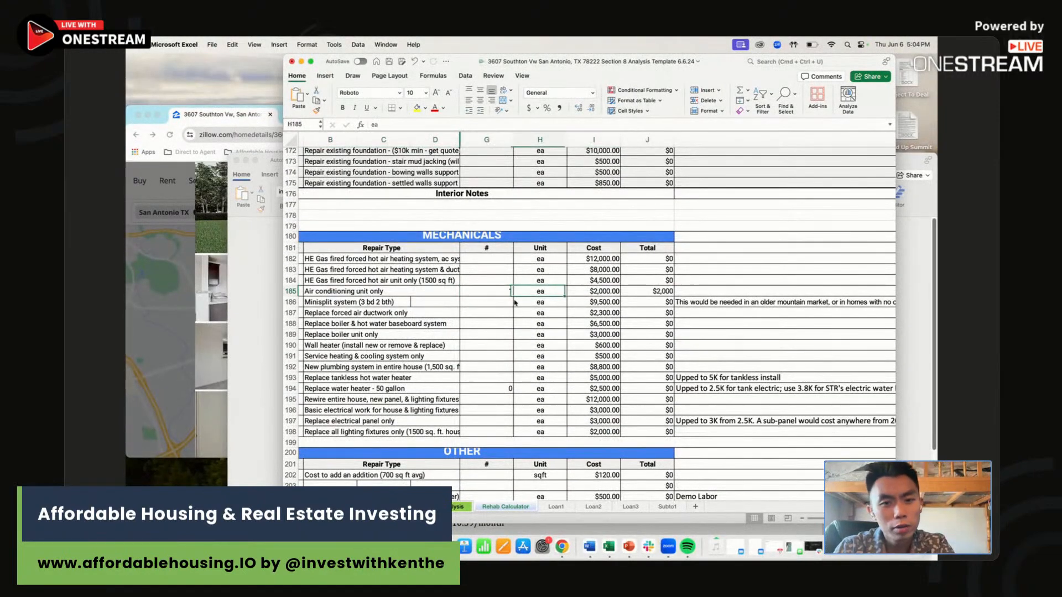
{"action": "type", "text": "1"}
{"action": "key", "text": "Tab"}
Step: Review the Other repair costs and the Total Repairs amount at the end of the Rehab Calculator
{"action": "scroll", "coordinate": [506, 314], "scroll_direction": "down", "scroll_amount": 12}
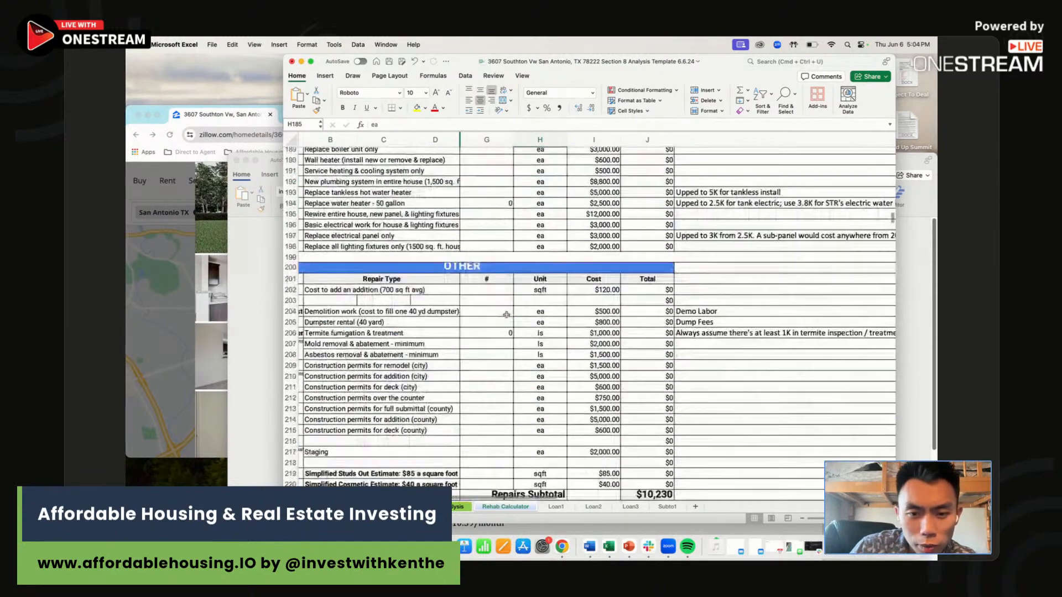
{"action": "scroll", "coordinate": [640, 374], "scroll_direction": "up", "scroll_amount": 5}
{"action": "scroll", "coordinate": [640, 373], "scroll_direction": "down", "scroll_amount": 3}
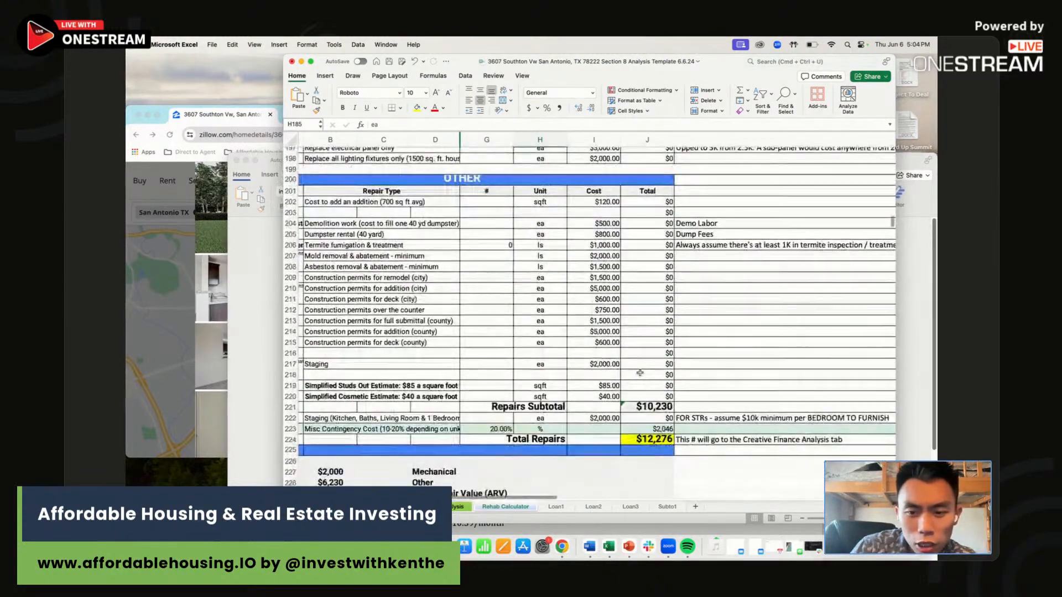
{"action": "left_click", "coordinate": [650, 439]}
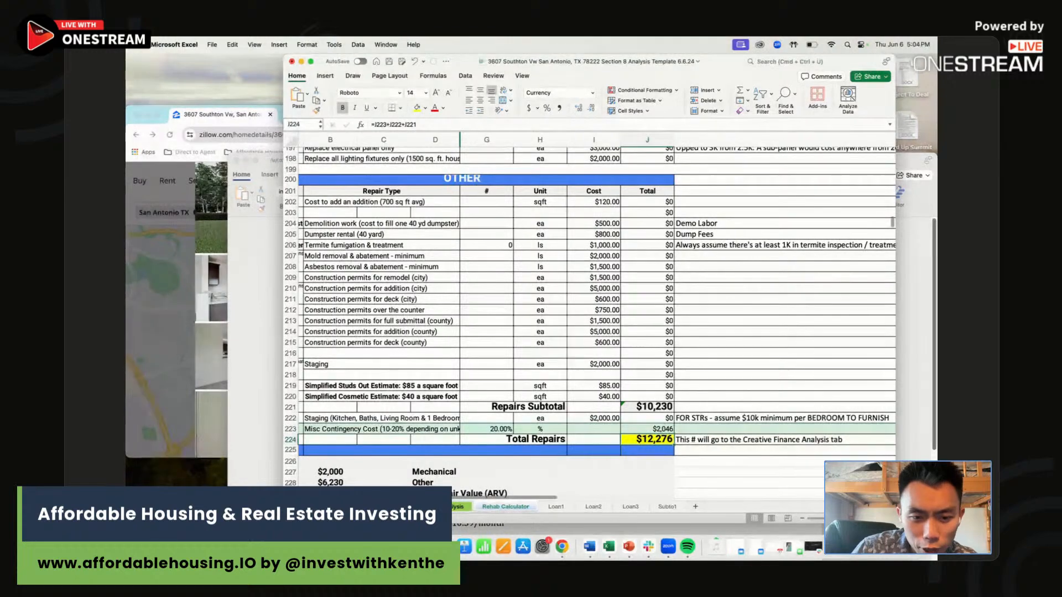
Step: Return to the analysis sheet and check the Reno + Furnishing, monthly income, loan cost and Monthly Property Taxes cells
{"action": "left_click", "coordinate": [458, 507]}
{"action": "left_click", "coordinate": [442, 213]}
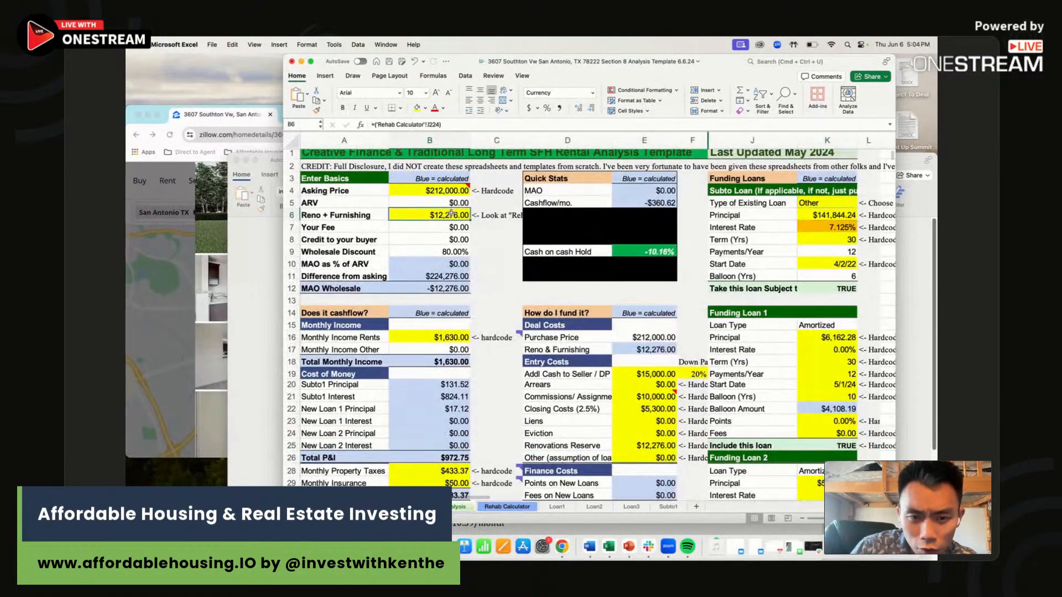
{"action": "scroll", "coordinate": [484, 299], "scroll_direction": "down", "scroll_amount": 2}
{"action": "left_click", "coordinate": [456, 302]}
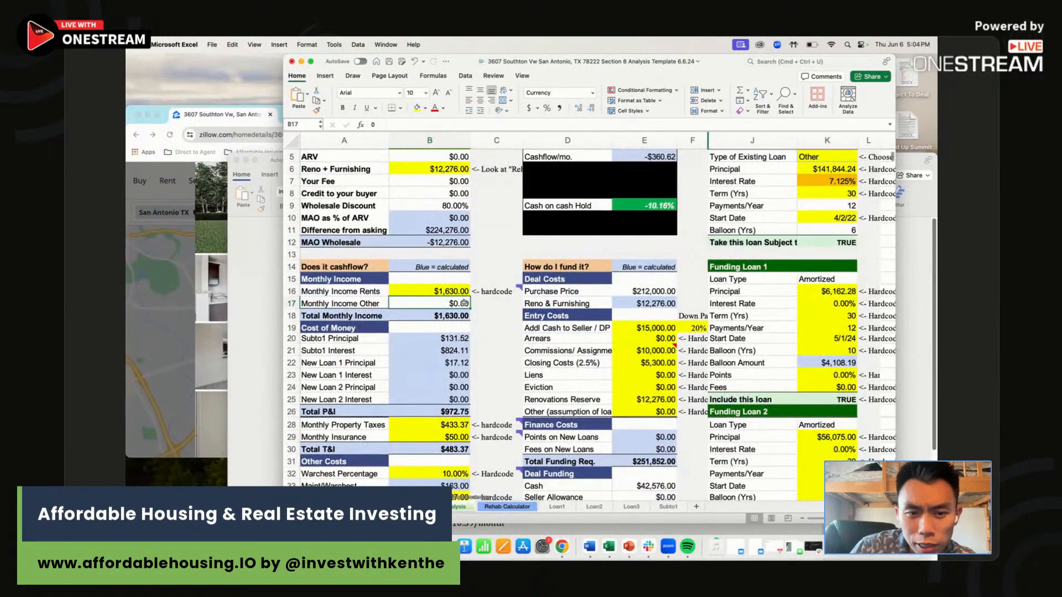
{"action": "left_click", "coordinate": [457, 350]}
{"action": "left_click", "coordinate": [444, 414]}
{"action": "left_click", "coordinate": [446, 425]}
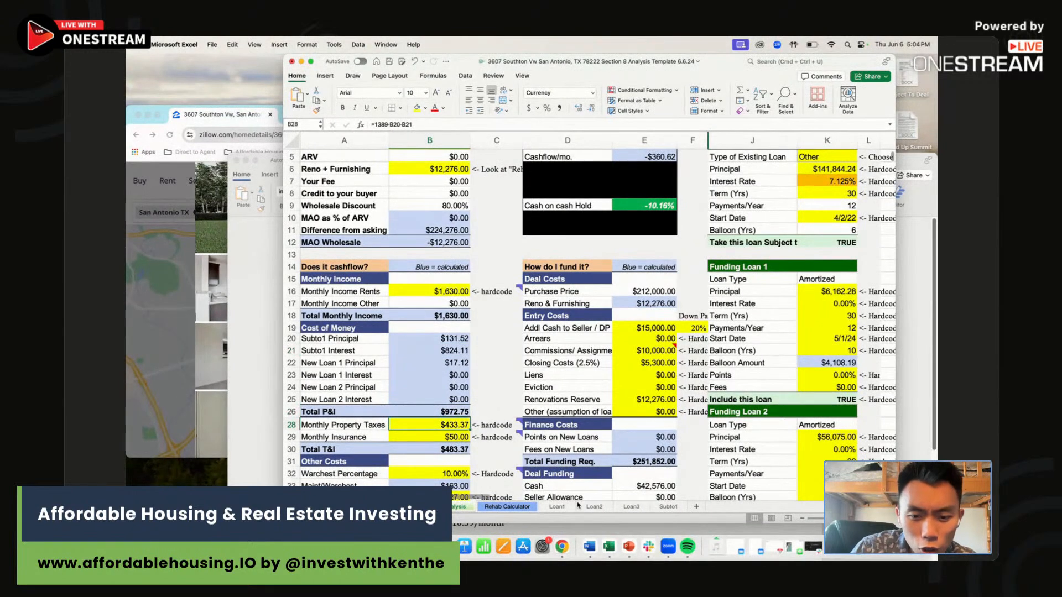
Step: Look up the monthly PITI payment in the Word deal notes and return to the Excel template
{"action": "left_click", "coordinate": [589, 546]}
{"action": "scroll", "coordinate": [496, 359], "scroll_direction": "down", "scroll_amount": 1}
{"action": "scroll", "coordinate": [496, 358], "scroll_direction": "down", "scroll_amount": 2}
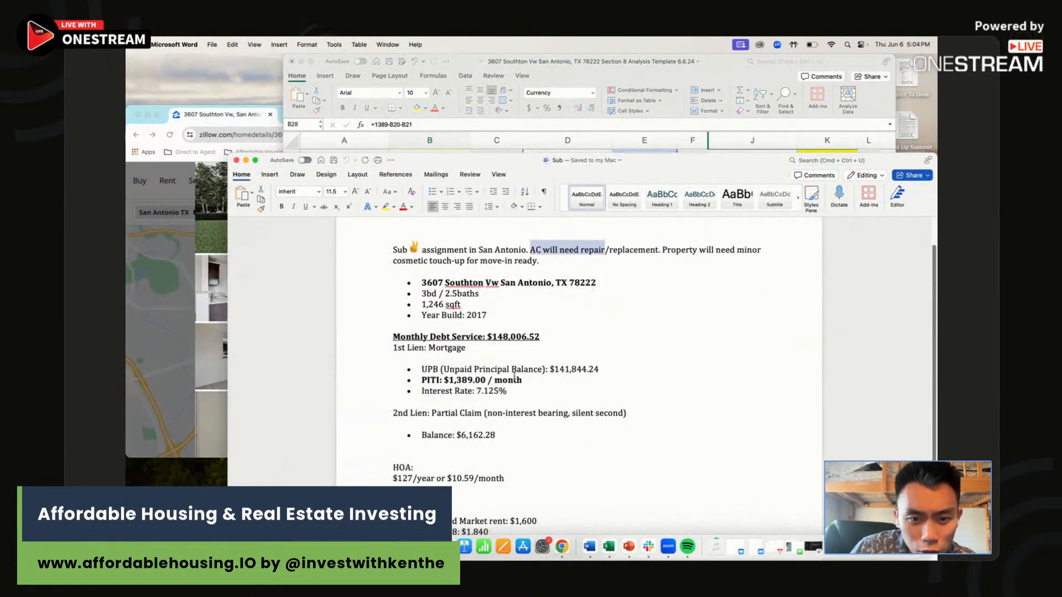
{"action": "left_click_drag", "start_coordinate": [528, 380], "coordinate": [443, 369]}
{"action": "left_click", "coordinate": [704, 77]}
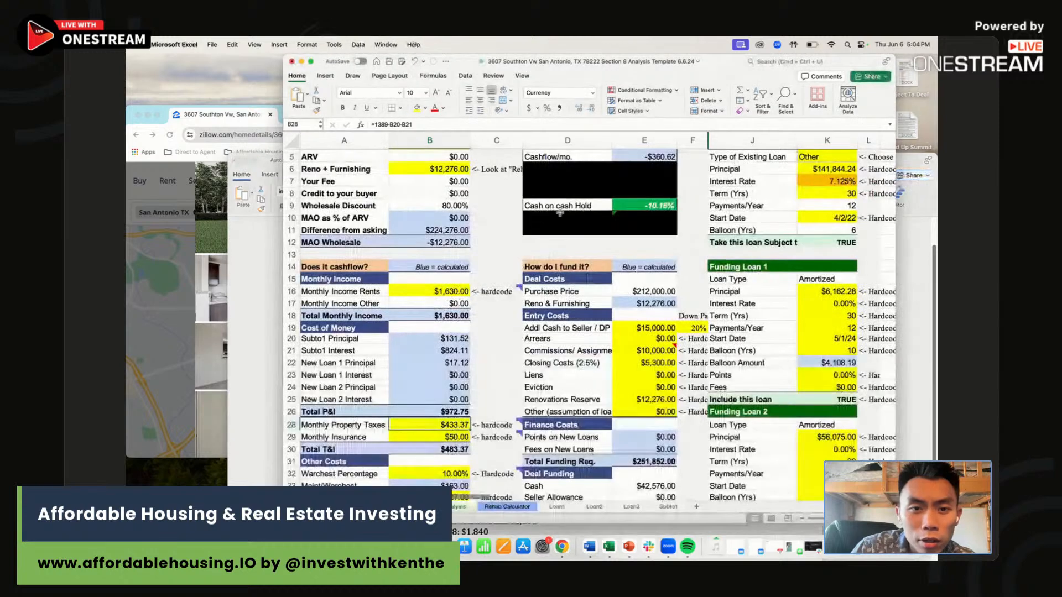
Step: Set Monthly Property Taxes to =1389-B20-B21-B22, subtracting the Subto1 principal, Subto1 interest and New Loan 1 principal from the PITI
{"action": "scroll", "coordinate": [451, 359], "scroll_direction": "down", "scroll_amount": 2}
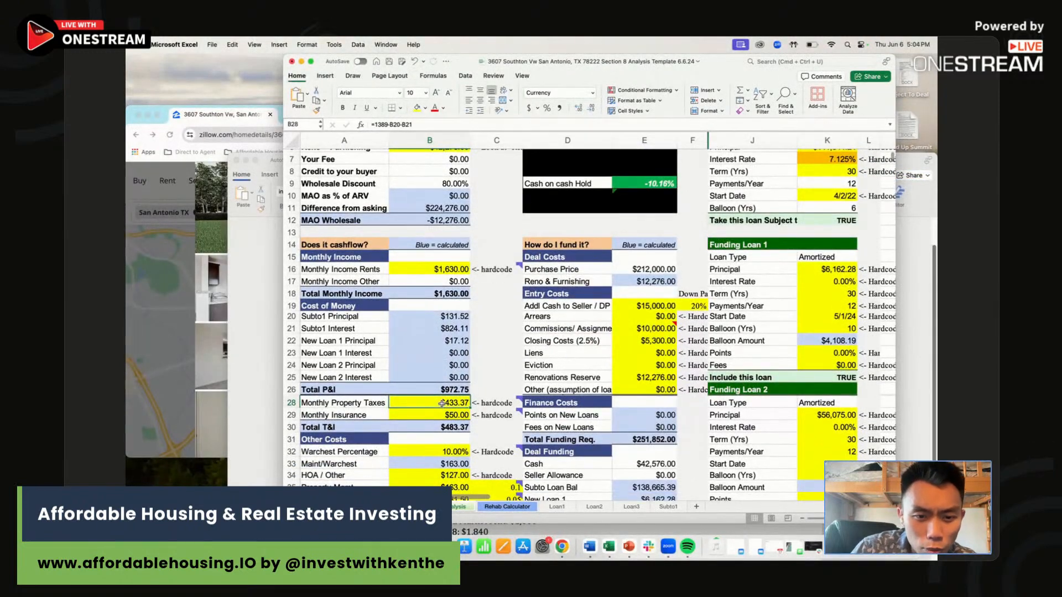
{"action": "type", "text": "=1389"}
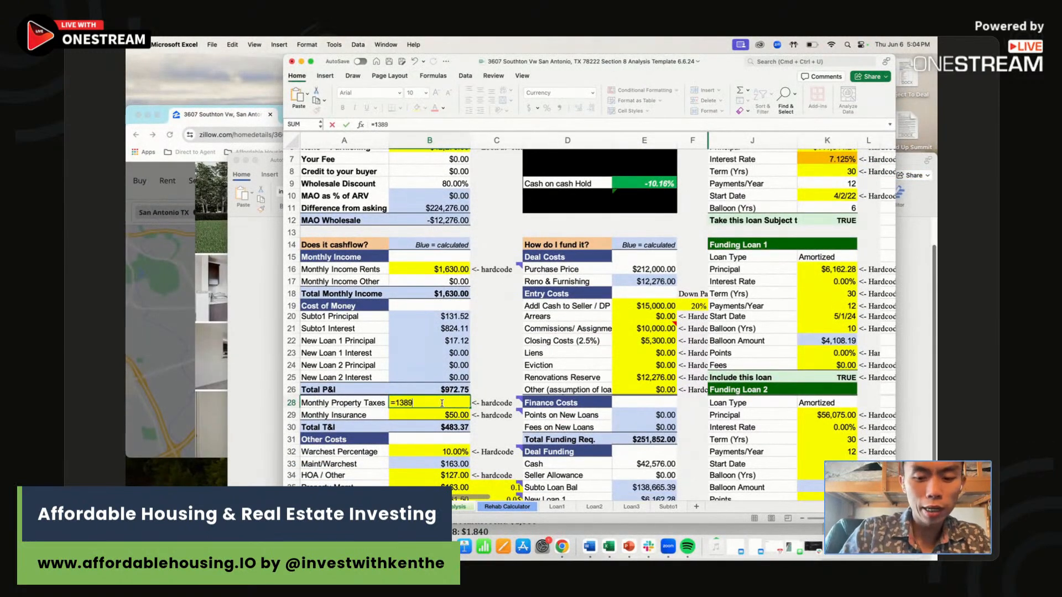
{"action": "type", "text": "-"}
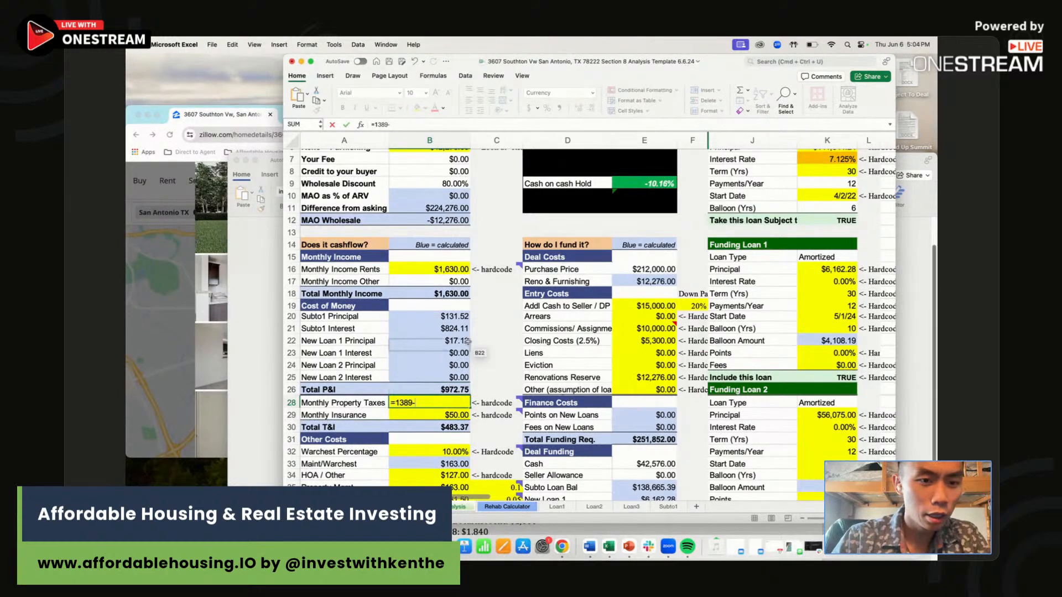
{"action": "left_click", "coordinate": [448, 316]}
{"action": "type", "text": "-"}
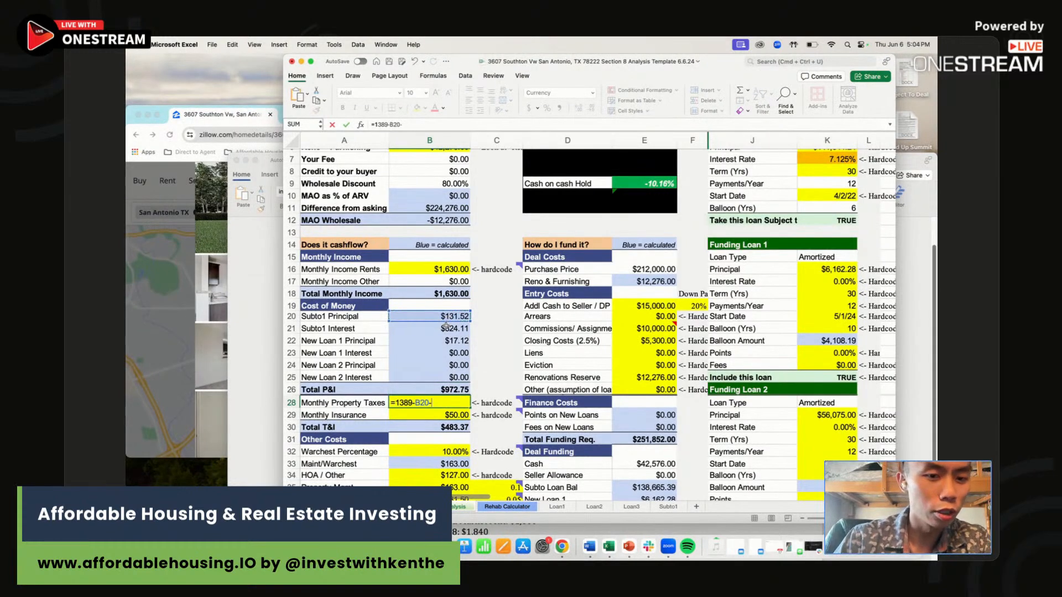
{"action": "left_click", "coordinate": [448, 329]}
{"action": "type", "text": "-"}
{"action": "left_click", "coordinate": [449, 341]}
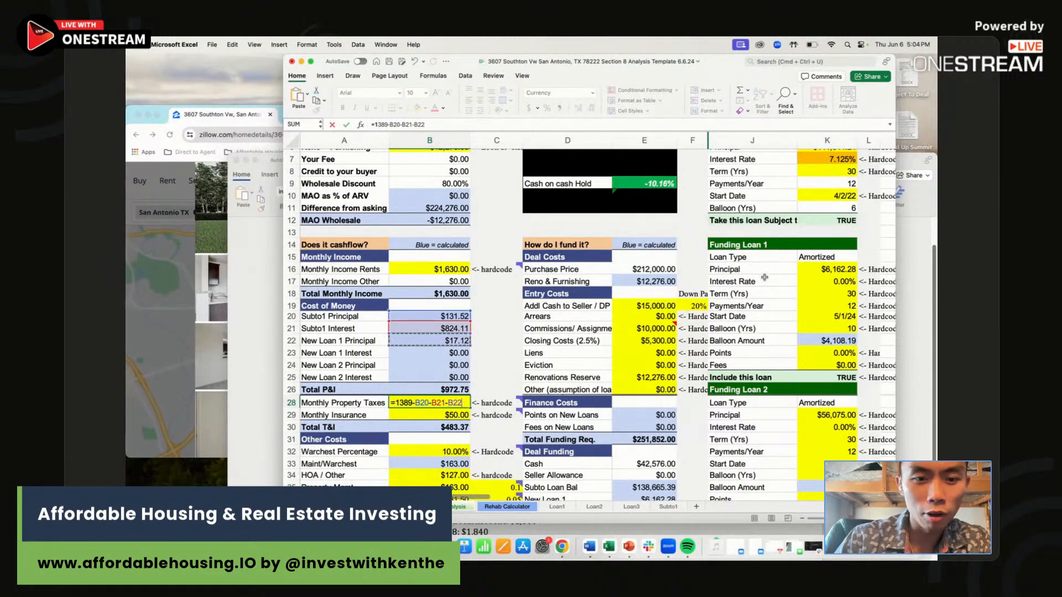
{"action": "key", "text": "Return"}
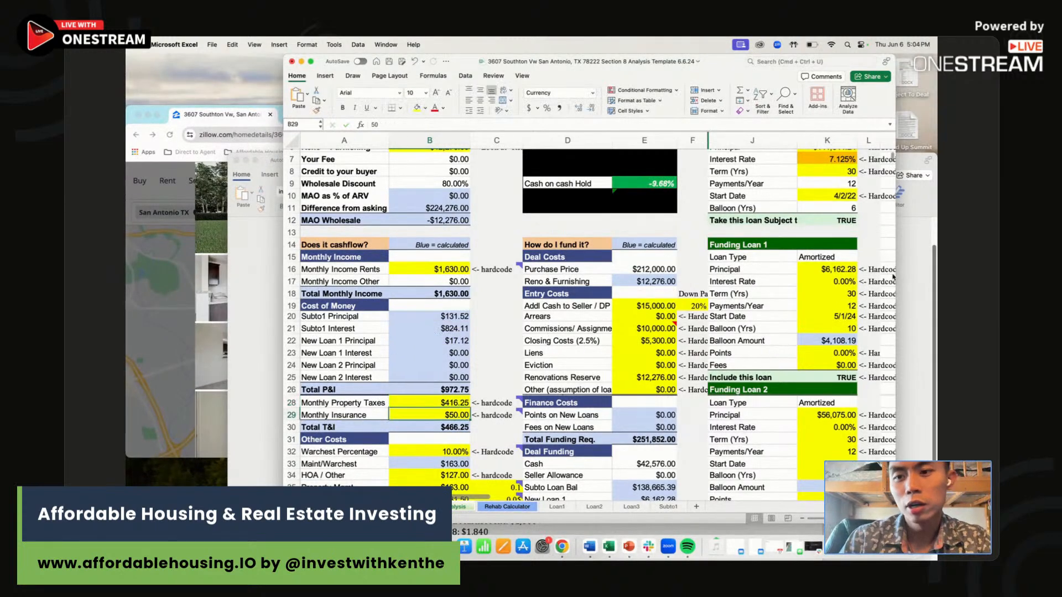
Step: Review the Funding Loan 1 principal, the New Loan 1 Principal payment and the Monthly Property Taxes formula
{"action": "left_click", "coordinate": [827, 269]}
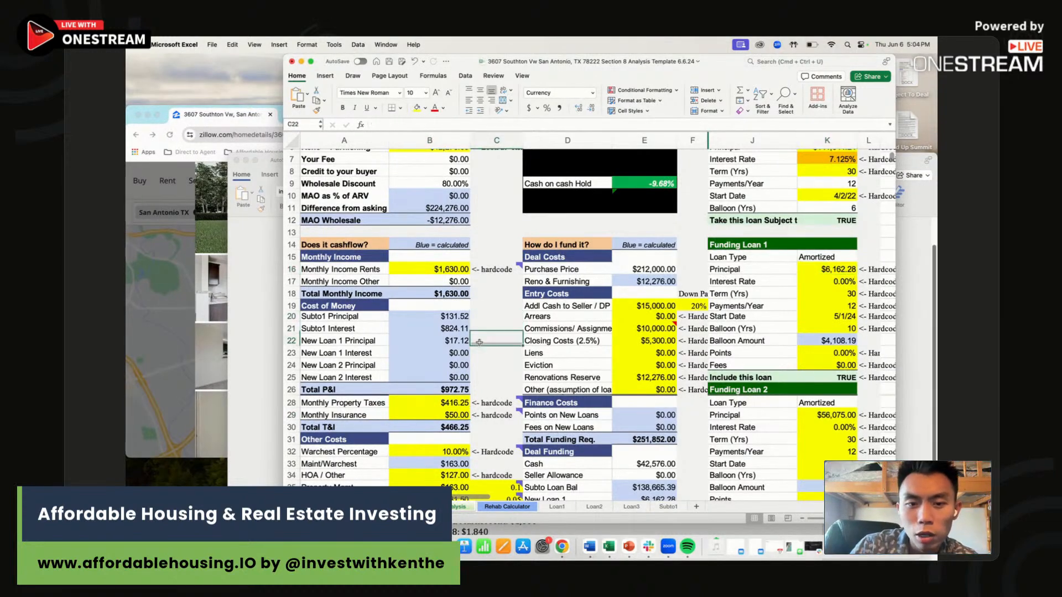
{"action": "left_click", "coordinate": [445, 339]}
{"action": "left_click", "coordinate": [451, 404]}
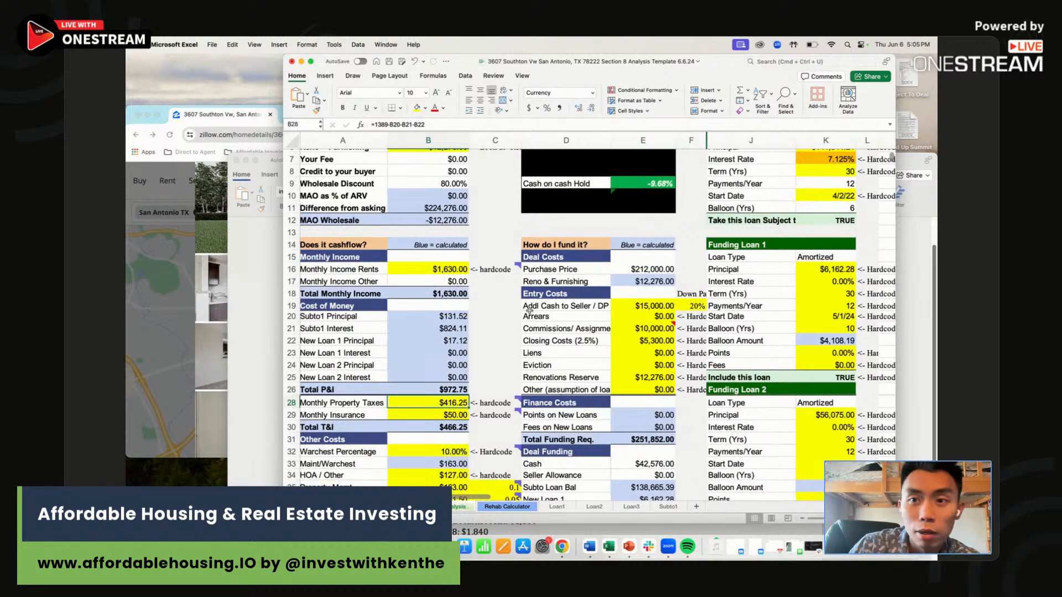
{"action": "left_click", "coordinate": [861, 44]}
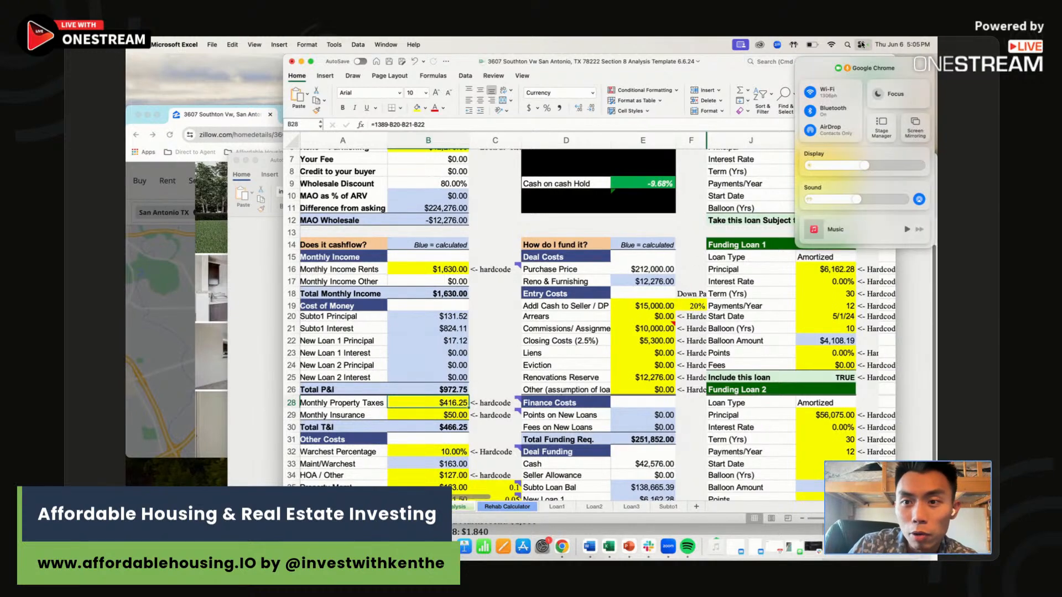
{"action": "left_click", "coordinate": [269, 272]}
{"action": "left_click", "coordinate": [619, 78]}
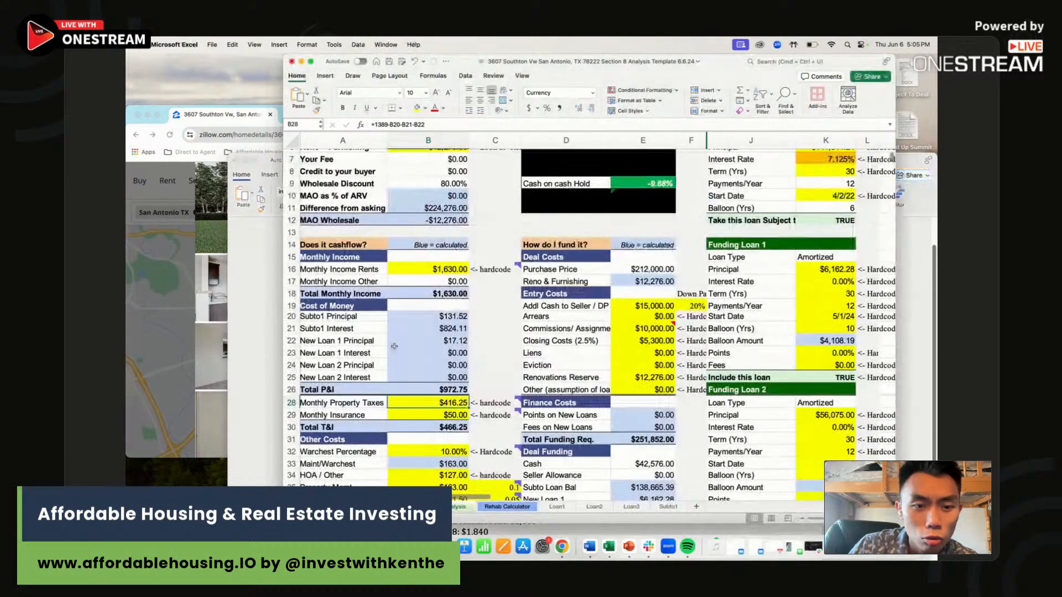
Step: Switch to the Chrome window showing the YouTube channel's videos page
{"action": "right_click", "coordinate": [563, 555]}
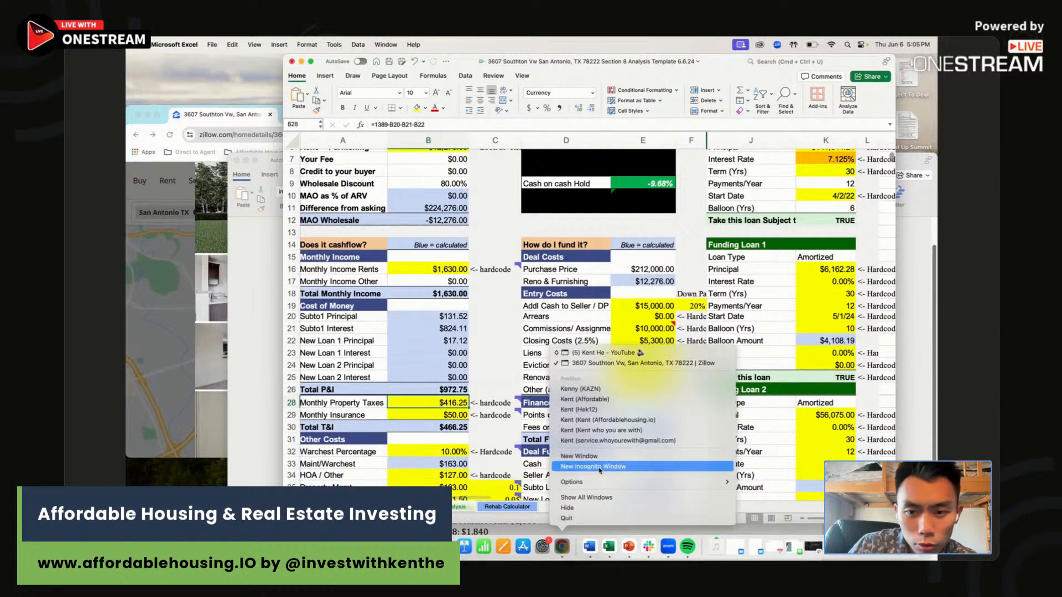
{"action": "left_click", "coordinate": [621, 355]}
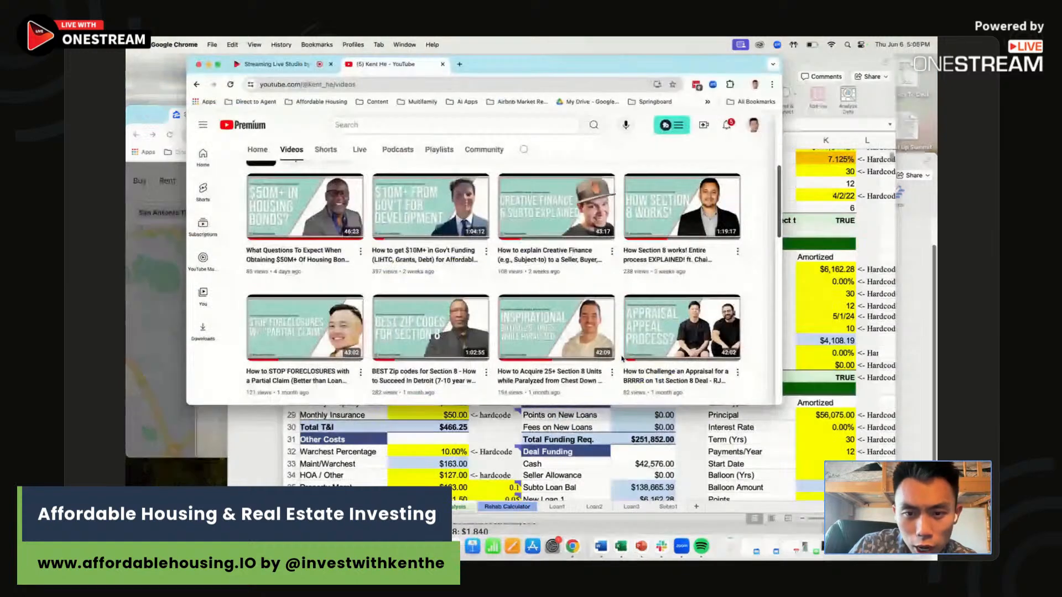
Step: Enlarge the OneStream studio window, check its microphone and speaker options, and minimize the window
{"action": "left_click", "coordinate": [270, 66]}
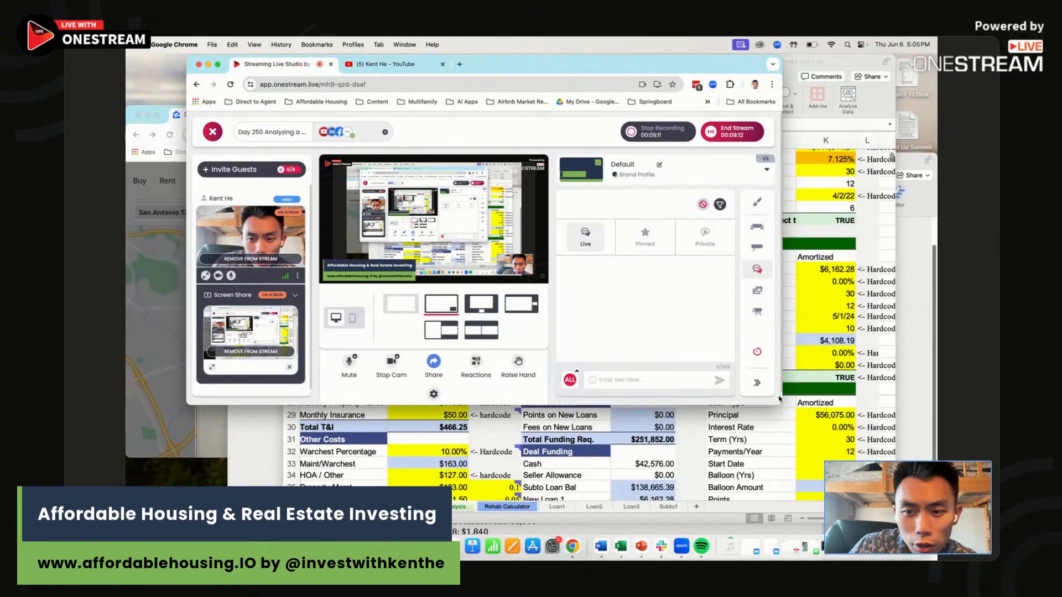
{"action": "left_click_drag", "start_coordinate": [782, 404], "coordinate": [874, 466]}
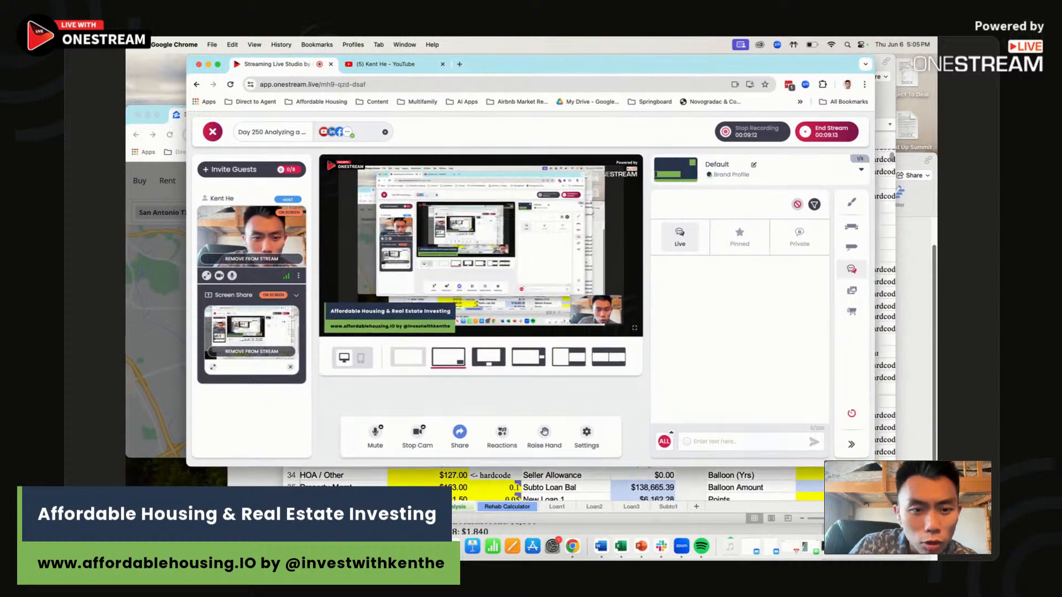
{"action": "left_click", "coordinate": [381, 428]}
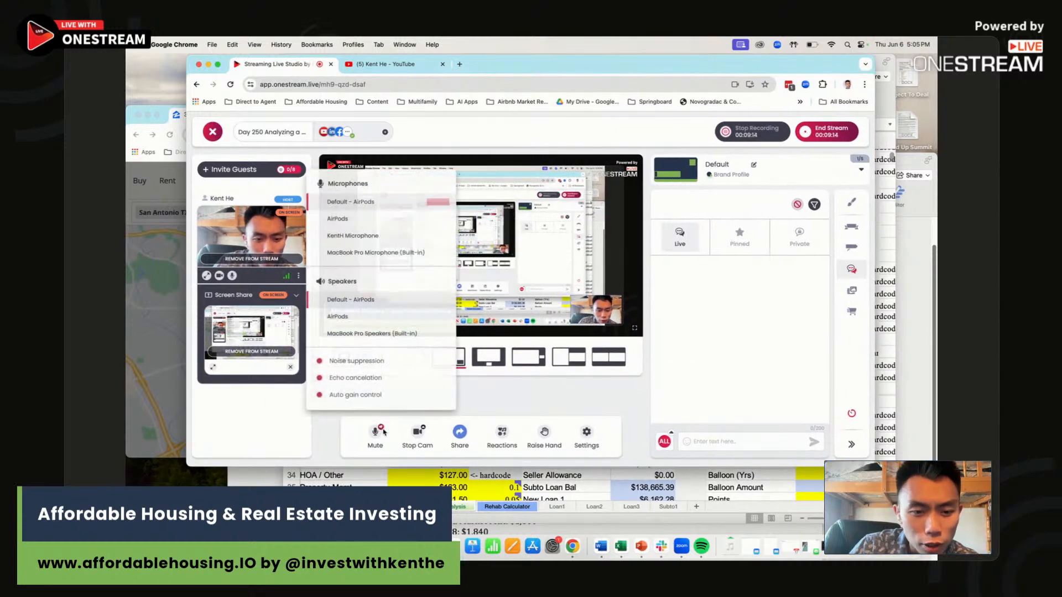
{"action": "left_click", "coordinate": [525, 399]}
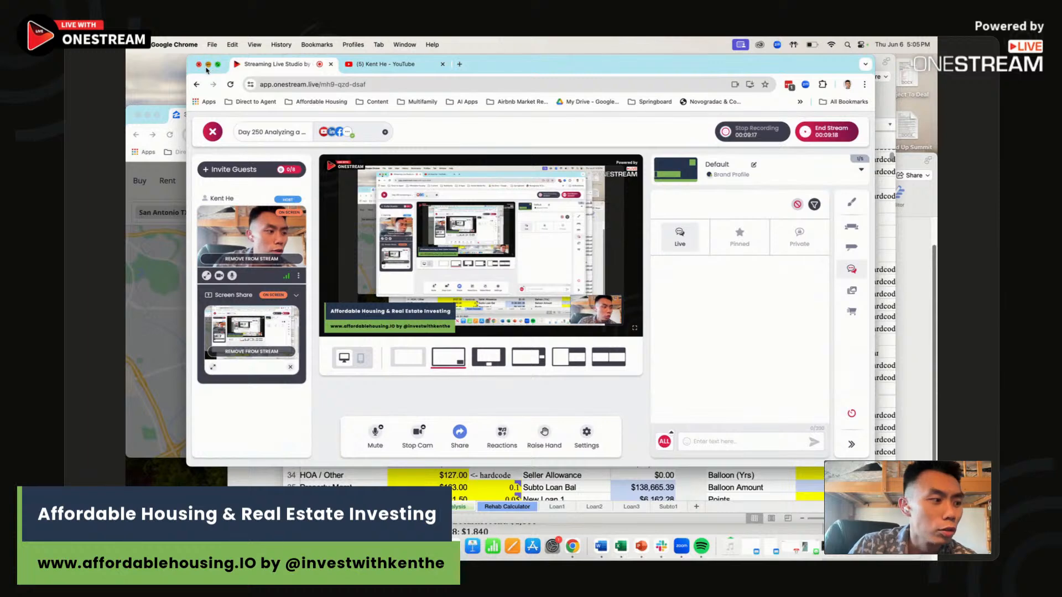
{"action": "left_click", "coordinate": [208, 64]}
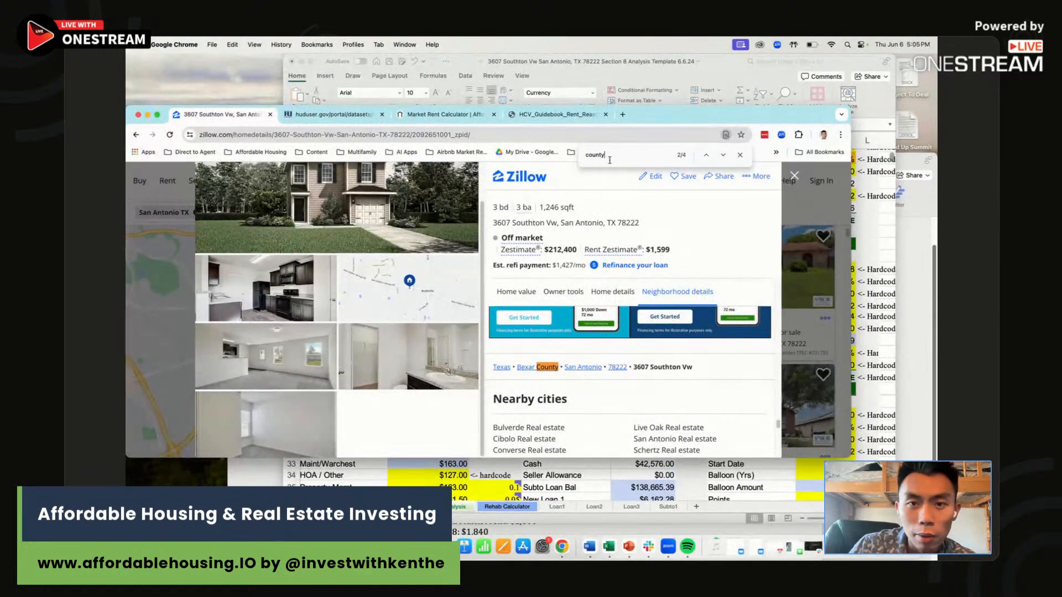
Step: Switch back to the Excel analysis template and set Monthly Insurance to $30
{"action": "left_click", "coordinate": [676, 55]}
{"action": "scroll", "coordinate": [458, 292], "scroll_direction": "down", "scroll_amount": 5}
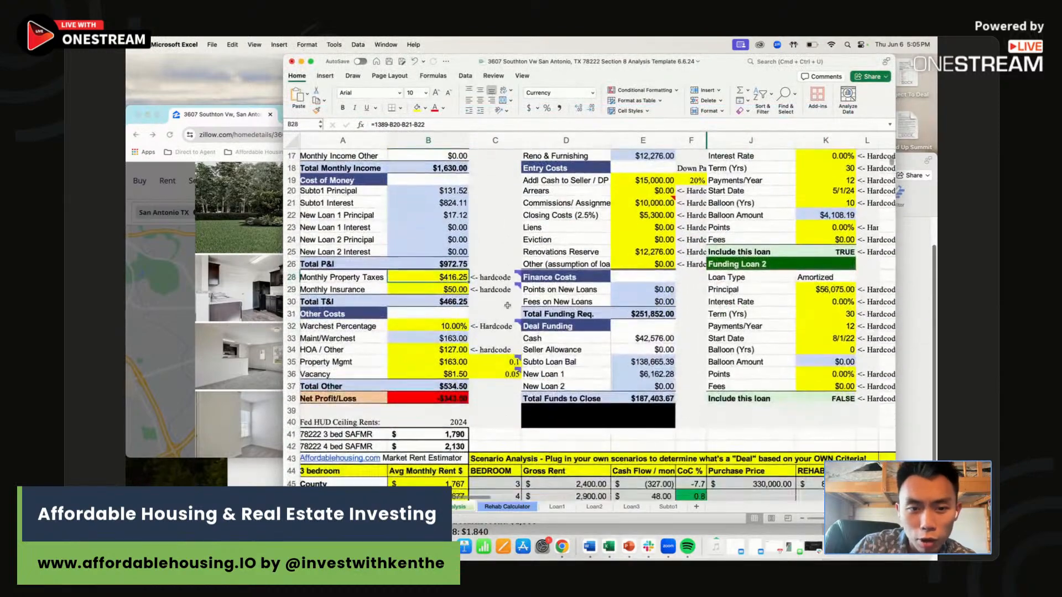
{"action": "left_click", "coordinate": [458, 291]}
{"action": "type", "text": "30"}
{"action": "key", "text": "Return"}
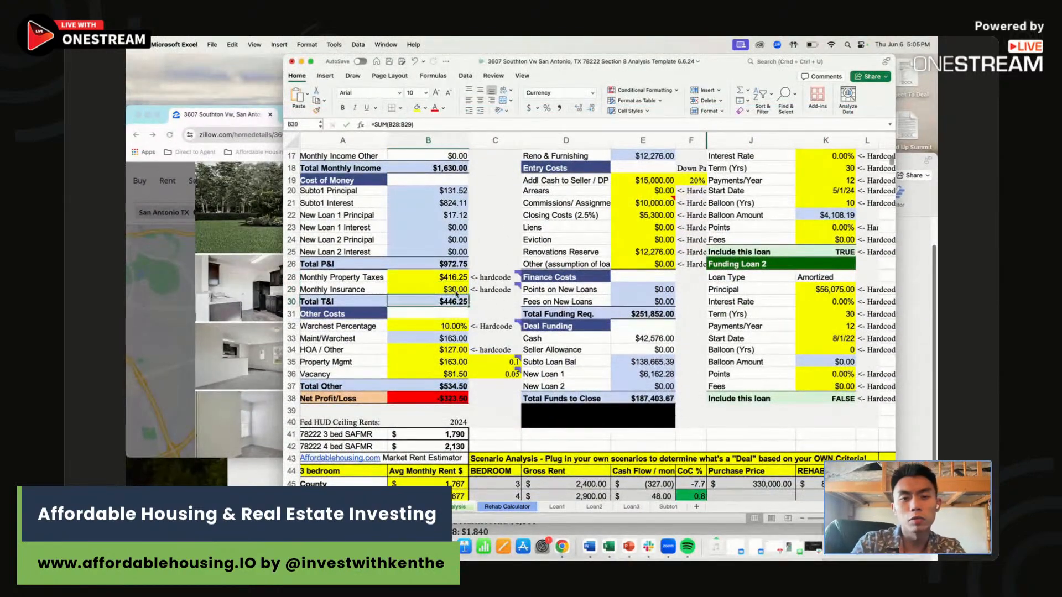
Step: Look up the monthly HOA fee in the Word deal notes and set HOA / Other to 10.59 in the Excel template
{"action": "left_click", "coordinate": [440, 352]}
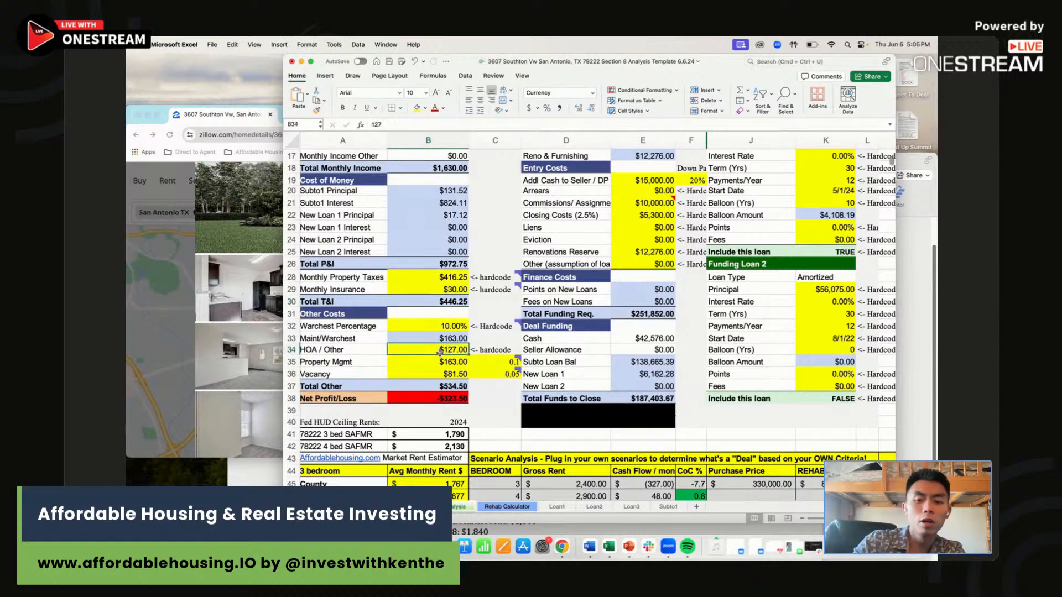
{"action": "left_click", "coordinate": [266, 482]}
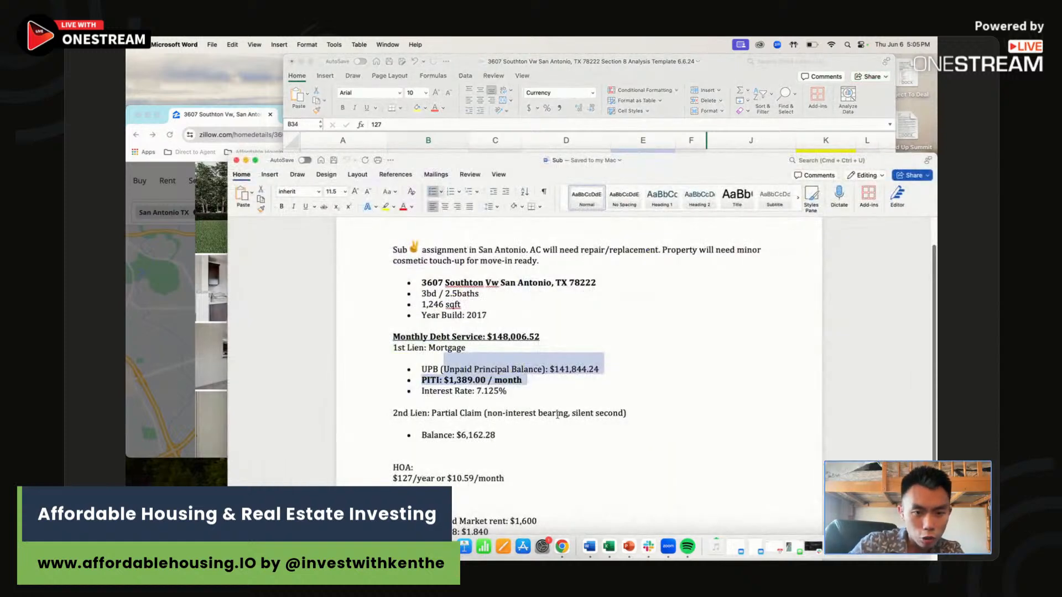
{"action": "scroll", "coordinate": [524, 456], "scroll_direction": "down", "scroll_amount": 2}
{"action": "left_click_drag", "start_coordinate": [515, 436], "coordinate": [455, 438]}
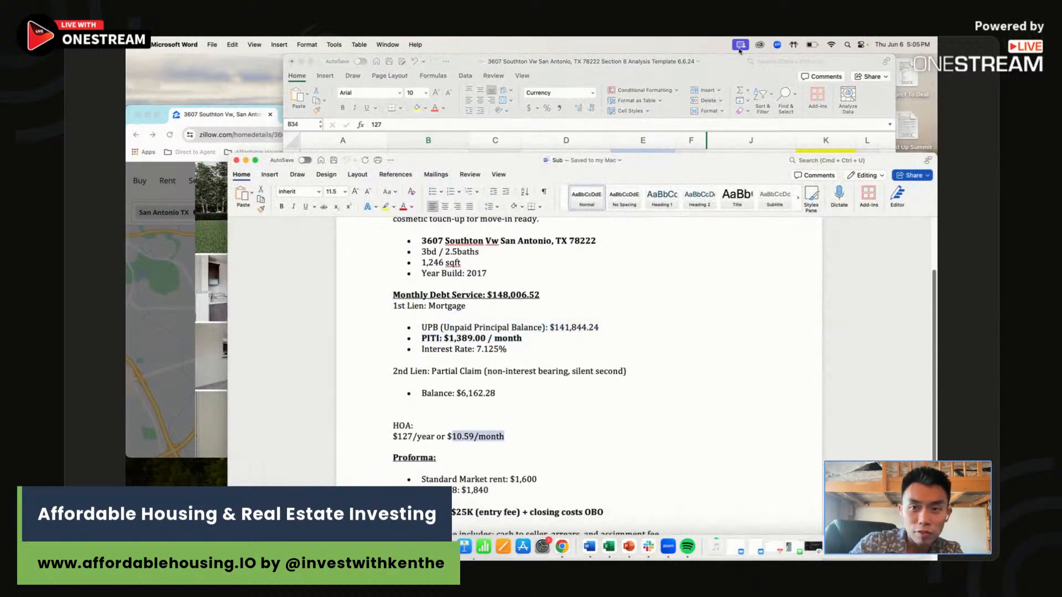
{"action": "left_click", "coordinate": [736, 66]}
{"action": "type", "text": "10."}
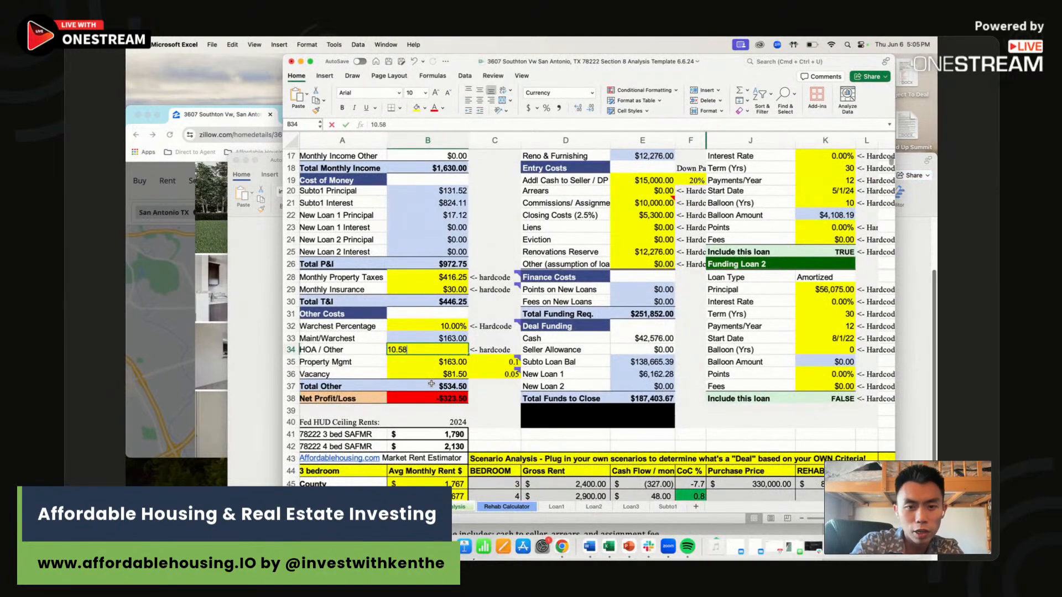
{"action": "type", "text": "59"}
{"action": "key", "text": "Return"}
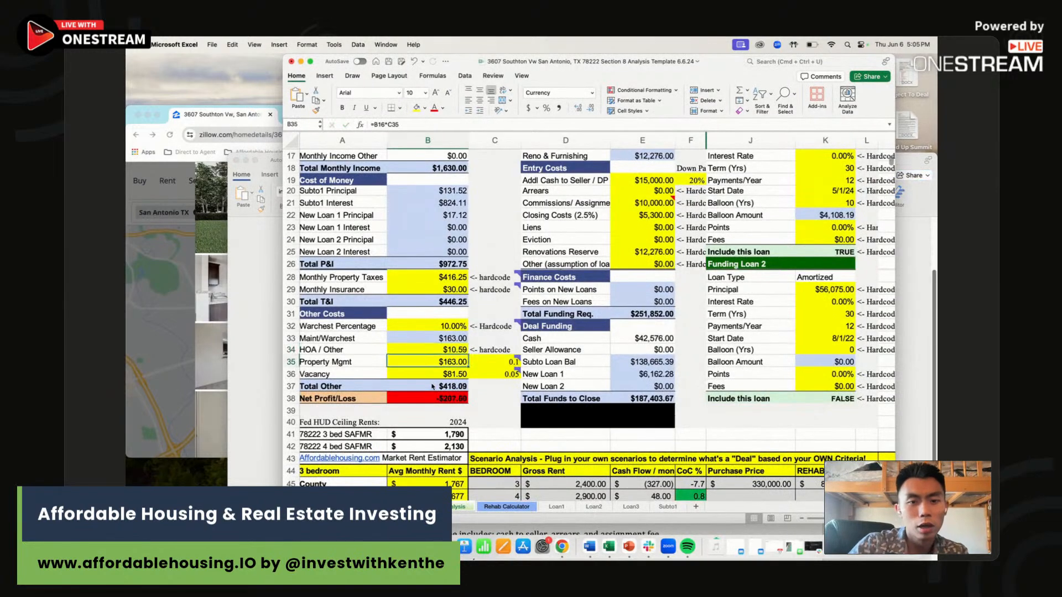
Step: Review the Warchest Percentage, Maint/Warchest, Property Mgmt and Vacancy entries under Other Costs
{"action": "left_click", "coordinate": [462, 326]}
{"action": "left_click_drag", "start_coordinate": [462, 326], "coordinate": [452, 339]}
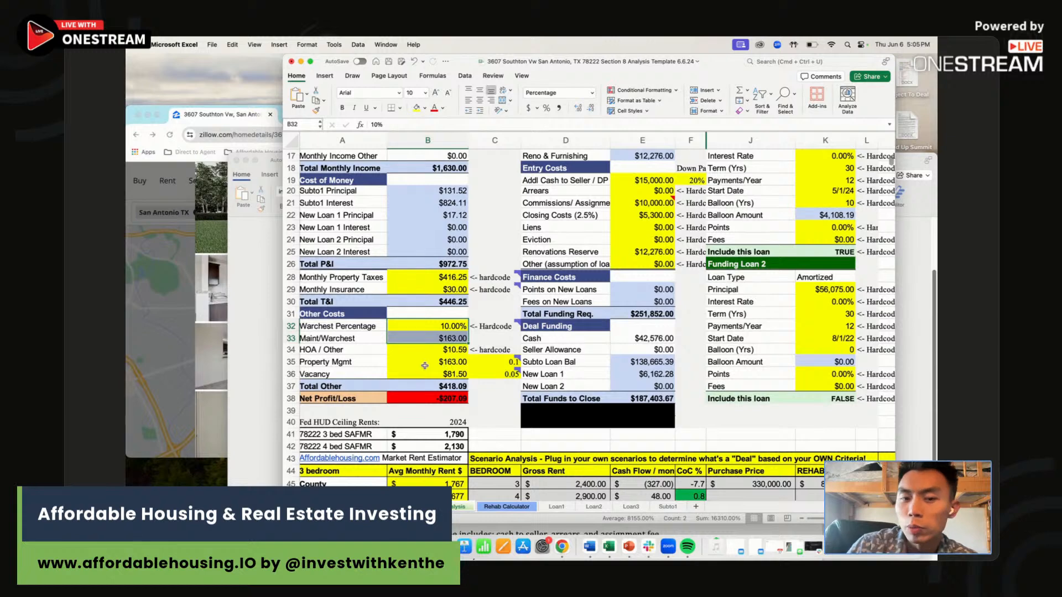
{"action": "left_click", "coordinate": [426, 365]}
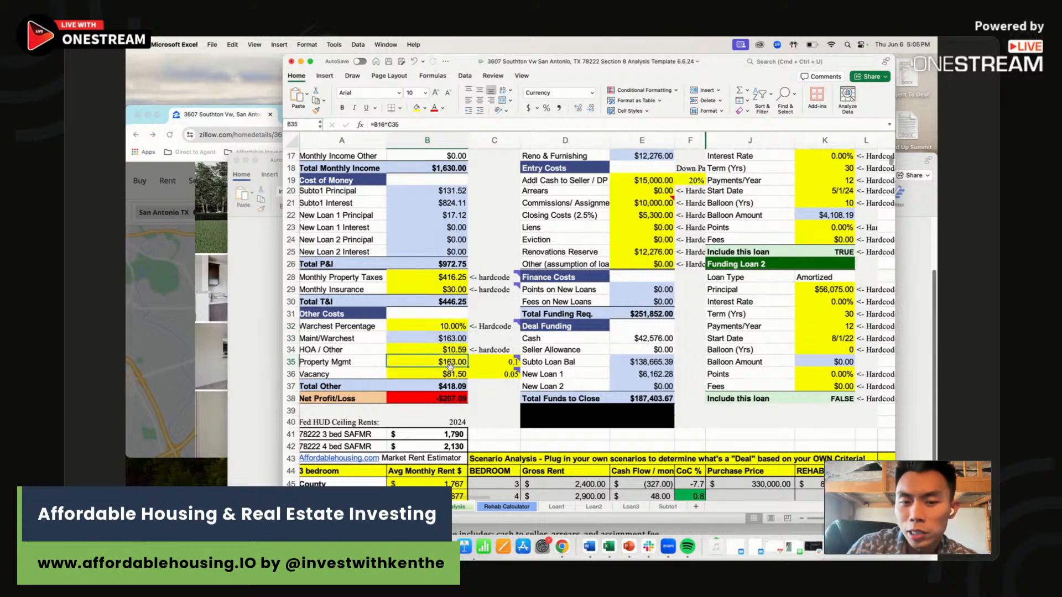
{"action": "left_click", "coordinate": [443, 377]}
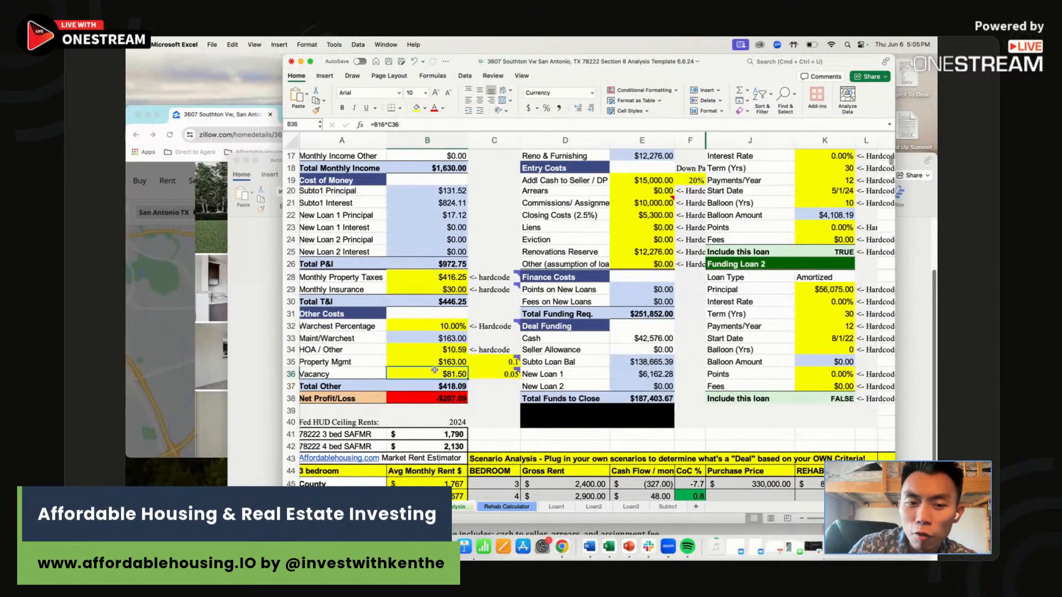
Step: Clear the old scenario entries below the first row of the Scenario Analysis table
{"action": "scroll", "coordinate": [506, 440], "scroll_direction": "down", "scroll_amount": 3}
{"action": "left_click_drag", "start_coordinate": [498, 430], "coordinate": [843, 467]}
{"action": "key", "text": "Delete"}
Step: Set the Gross Rent of the 3-bedroom scenario in row 45 to 1630
{"action": "left_click", "coordinate": [572, 421]}
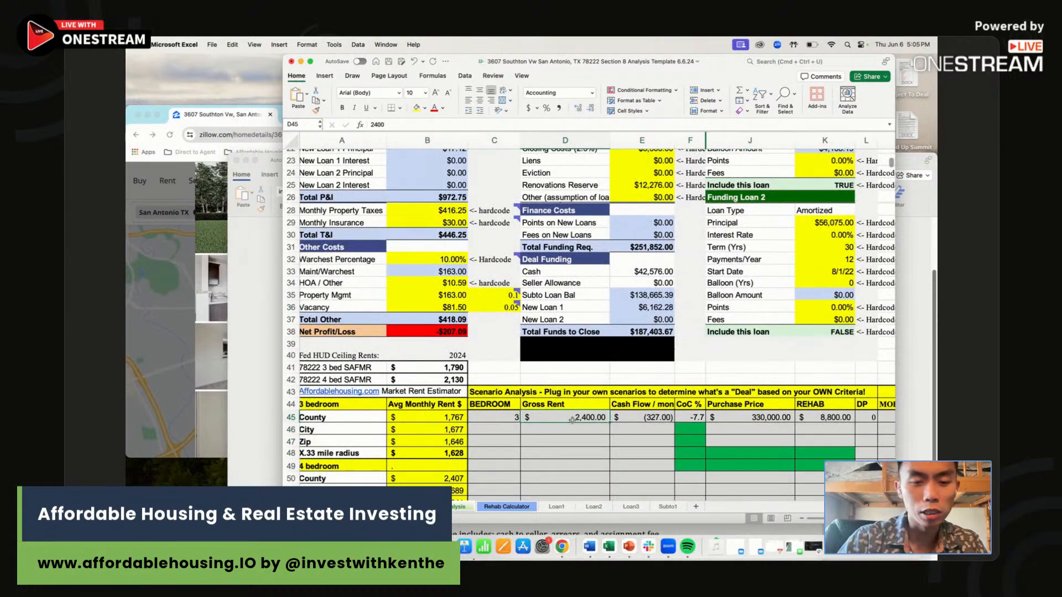
{"action": "scroll", "coordinate": [572, 420], "scroll_direction": "up", "scroll_amount": 5}
{"action": "scroll", "coordinate": [572, 420], "scroll_direction": "down", "scroll_amount": 5}
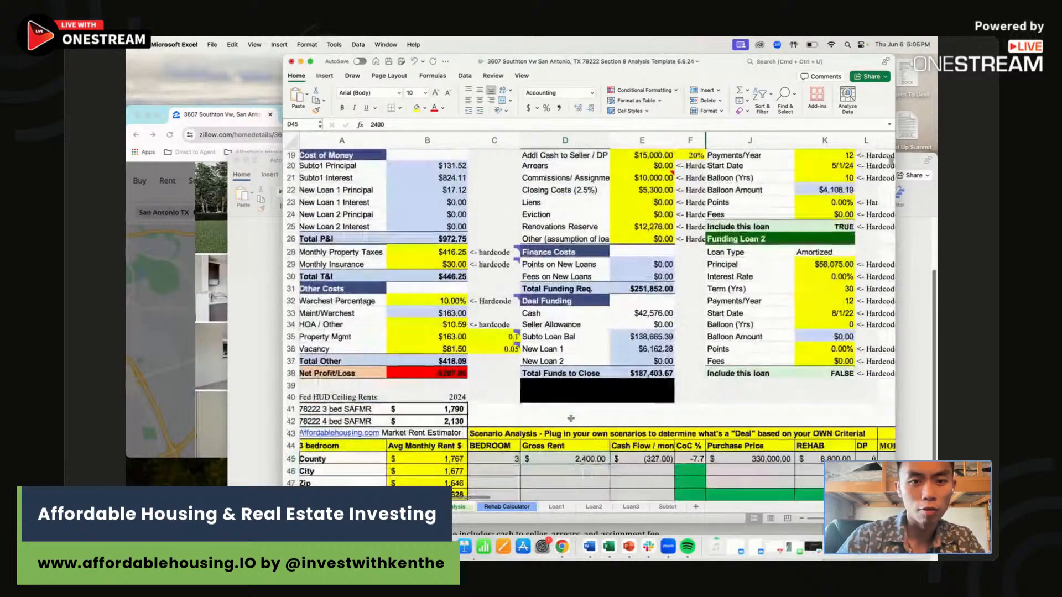
{"action": "scroll", "coordinate": [570, 421], "scroll_direction": "down", "scroll_amount": 1}
{"action": "type", "text": "1630"}
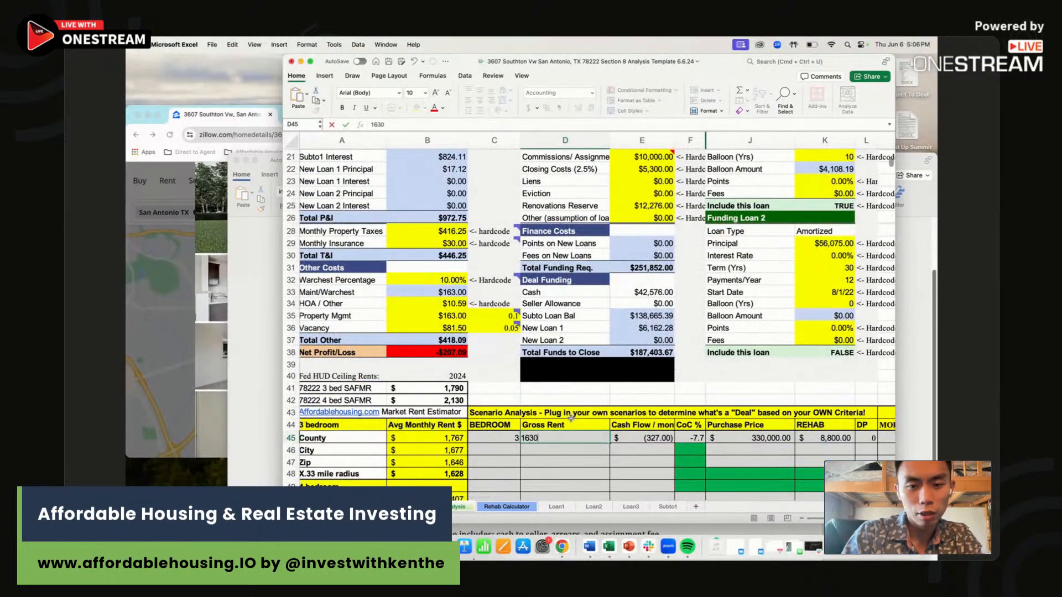
{"action": "key", "text": "Tab"}
{"action": "type", "text": "-$"}
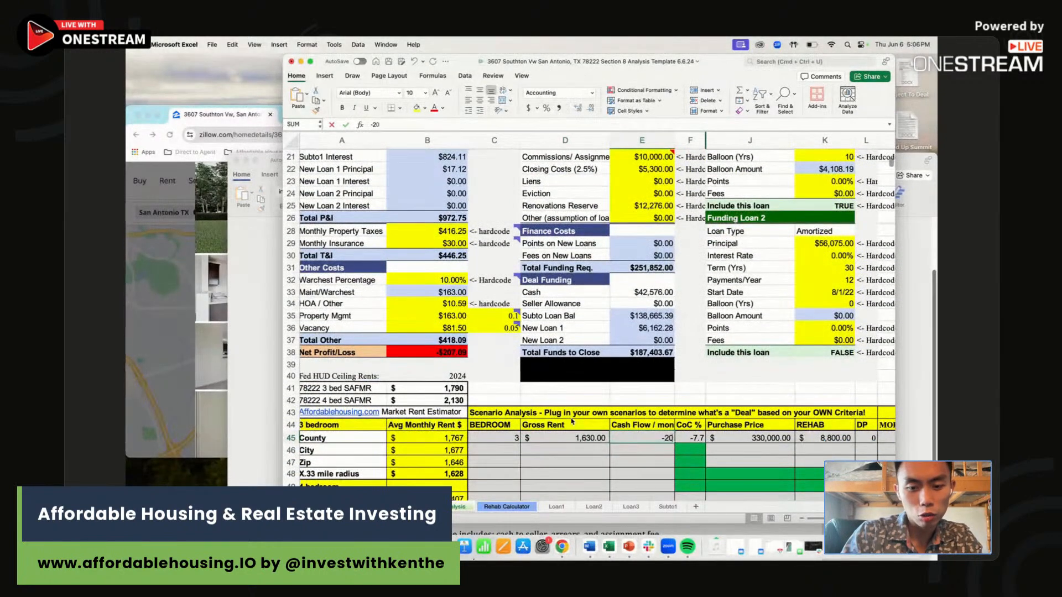
{"action": "type", "text": "20"}
{"action": "key", "text": "Tab"}
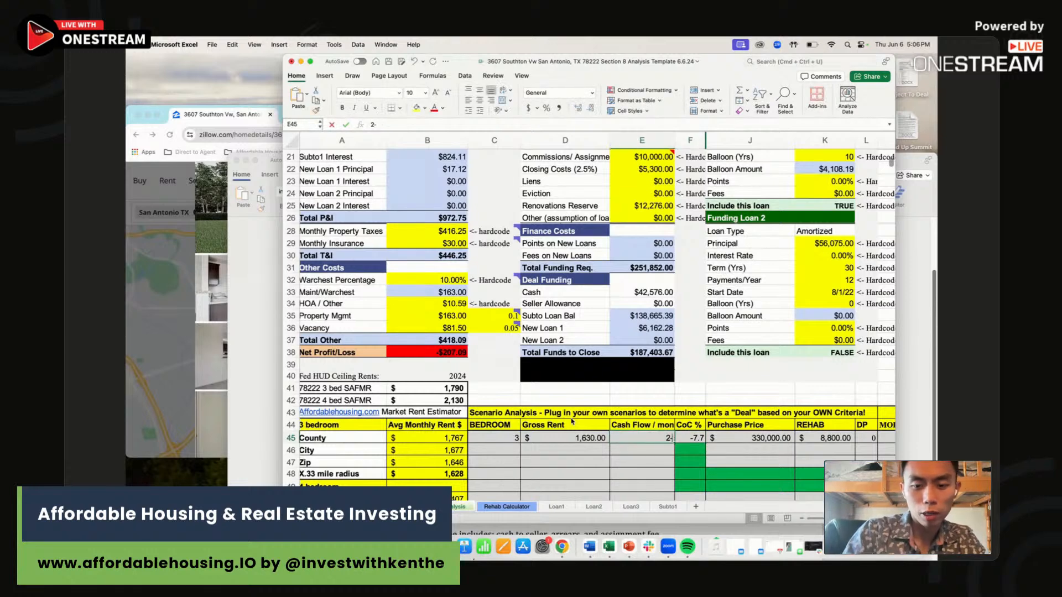
{"action": "key", "text": "Left"}
{"action": "type", "text": "2-07"}
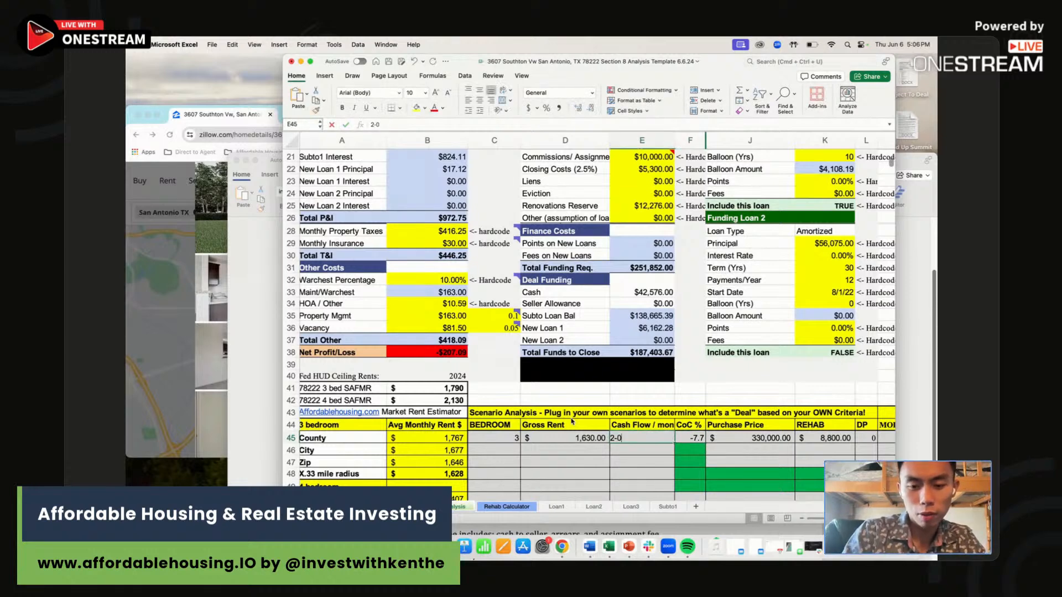
{"action": "key", "text": "Return"}
{"action": "key", "text": "super+z"}
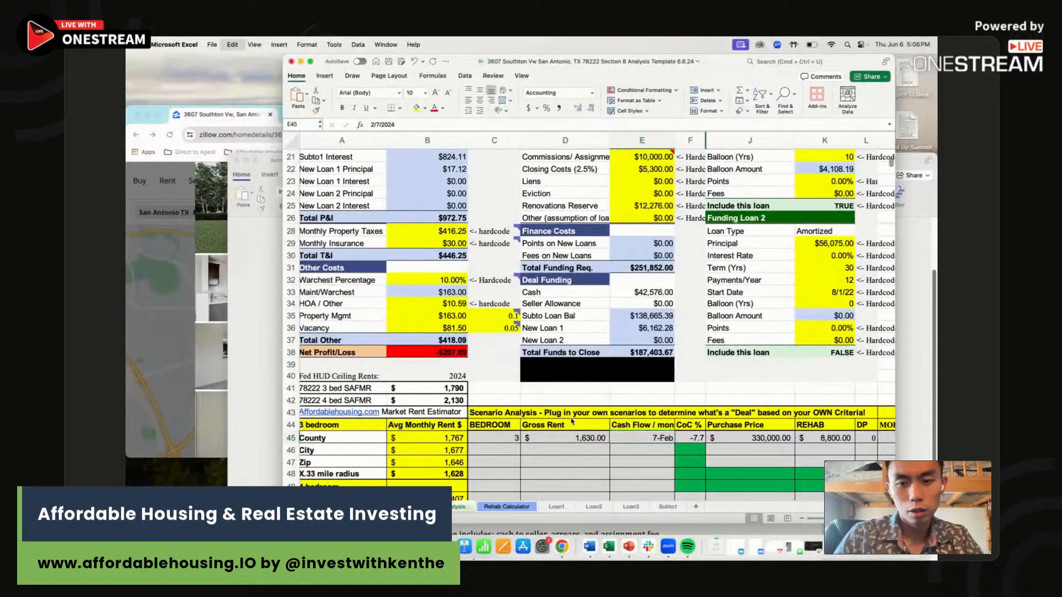
Step: Set the 3-bedroom scenario's monthly cash flow to -207 and its CoC % to -5.8, based on the Quick Stats
{"action": "type", "text": "-20"}
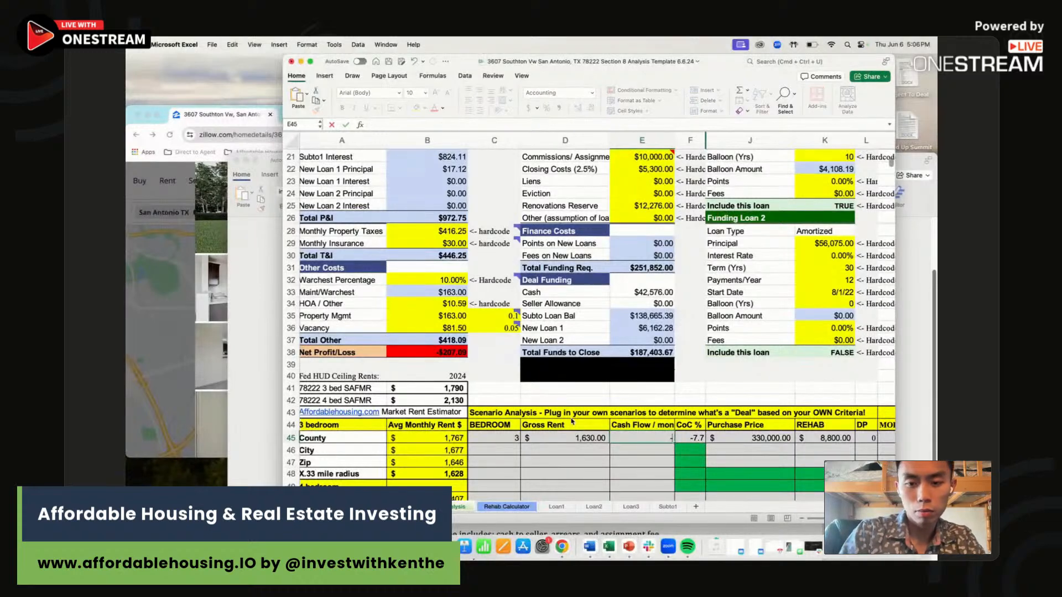
{"action": "type", "text": "8"}
{"action": "key", "text": "BackSpace"}
{"action": "type", "text": "7.7"}
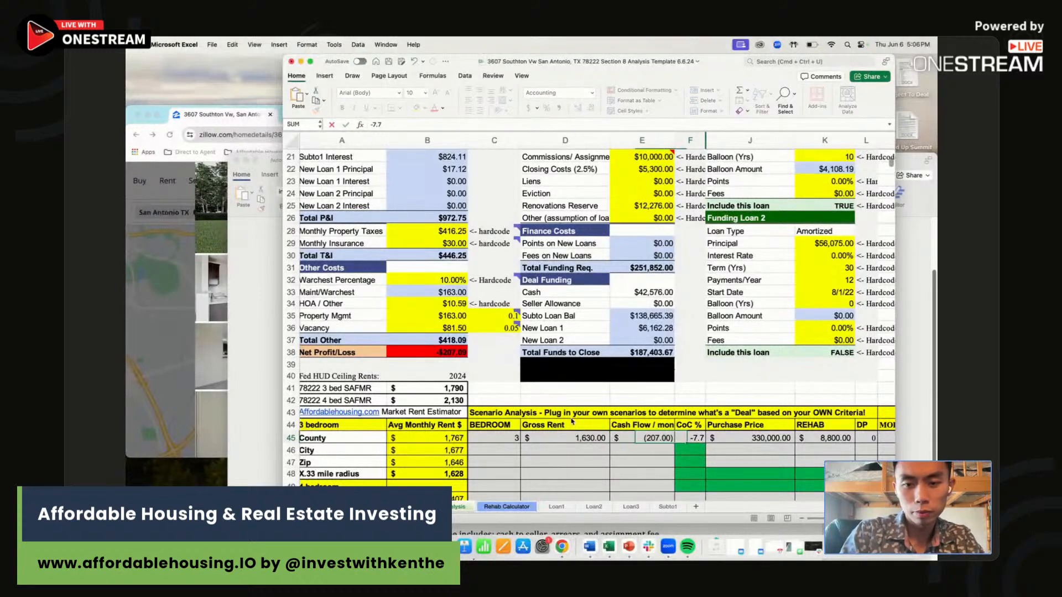
{"action": "key", "text": "Tab"}
{"action": "scroll", "coordinate": [700, 318], "scroll_direction": "up", "scroll_amount": 10}
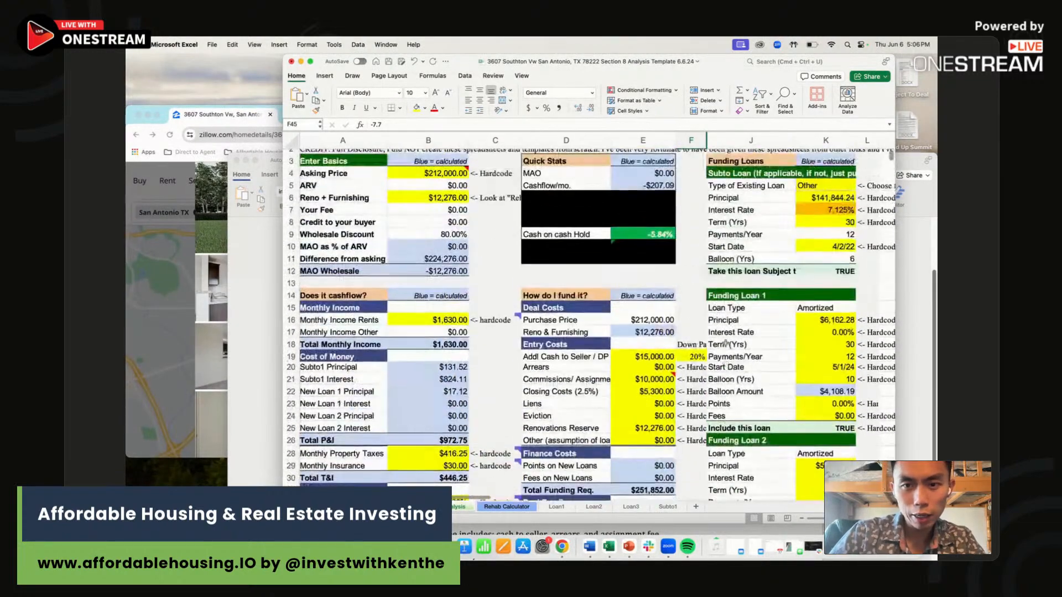
{"action": "type", "text": "-5"}
{"action": "key", "text": "Tab"}
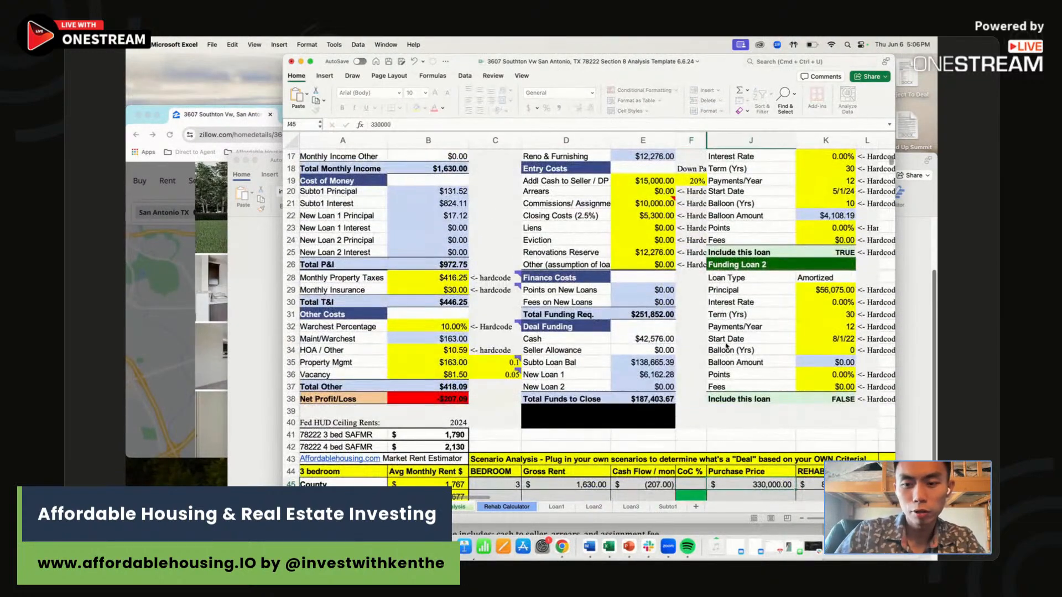
Step: Set the 3-bedroom scenario's Purchase Price to 212000 and its REHAB to 12000
{"action": "scroll", "coordinate": [604, 259], "scroll_direction": "up", "scroll_amount": 5}
{"action": "key", "text": "Tab"}
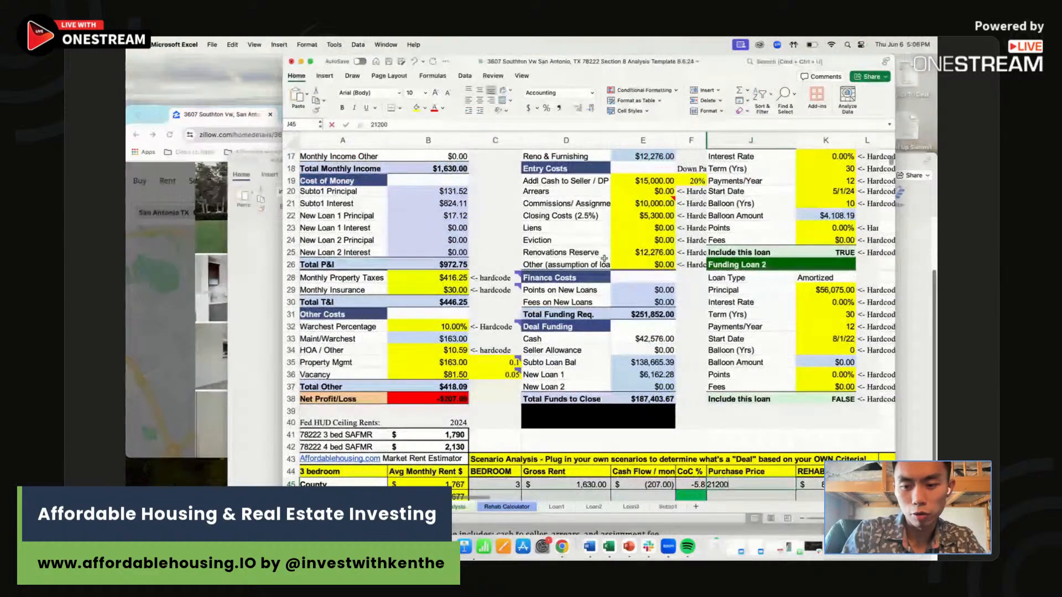
{"action": "key", "text": "Return"}
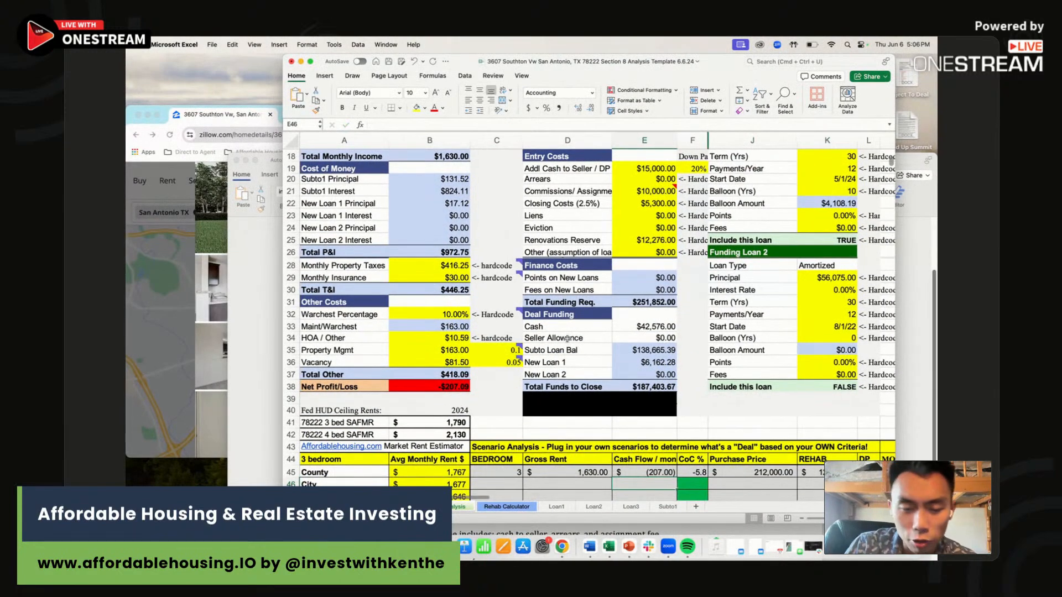
Step: Review the Quick Stats and scenario row, set Monthly Income Rents to 1840, and check the Net Profit/Loss
{"action": "left_click", "coordinate": [519, 422]}
{"action": "scroll", "coordinate": [518, 422], "scroll_direction": "up", "scroll_amount": 6}
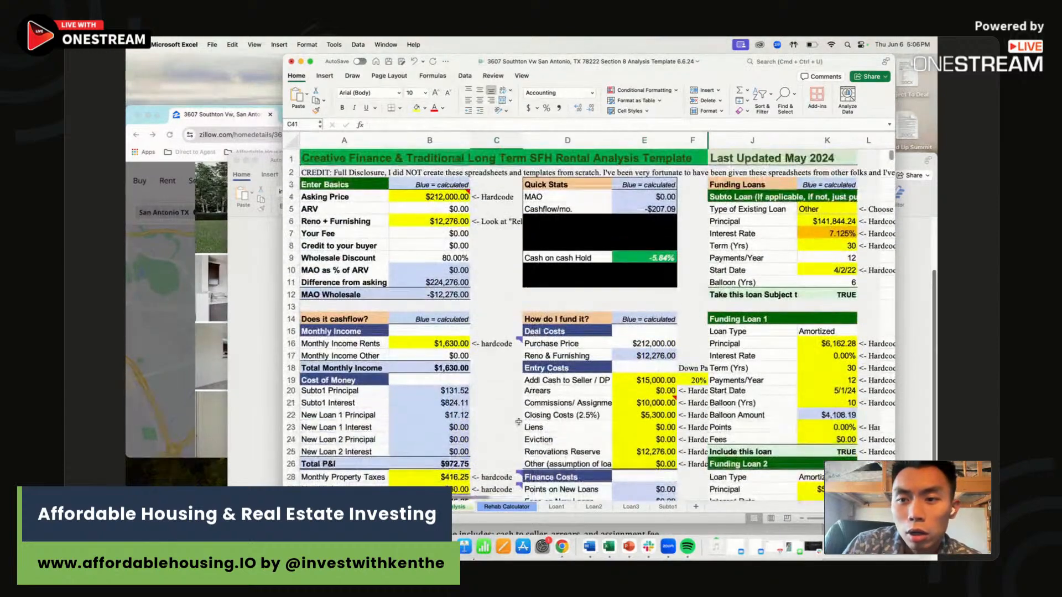
{"action": "scroll", "coordinate": [518, 422], "scroll_direction": "down", "scroll_amount": 6}
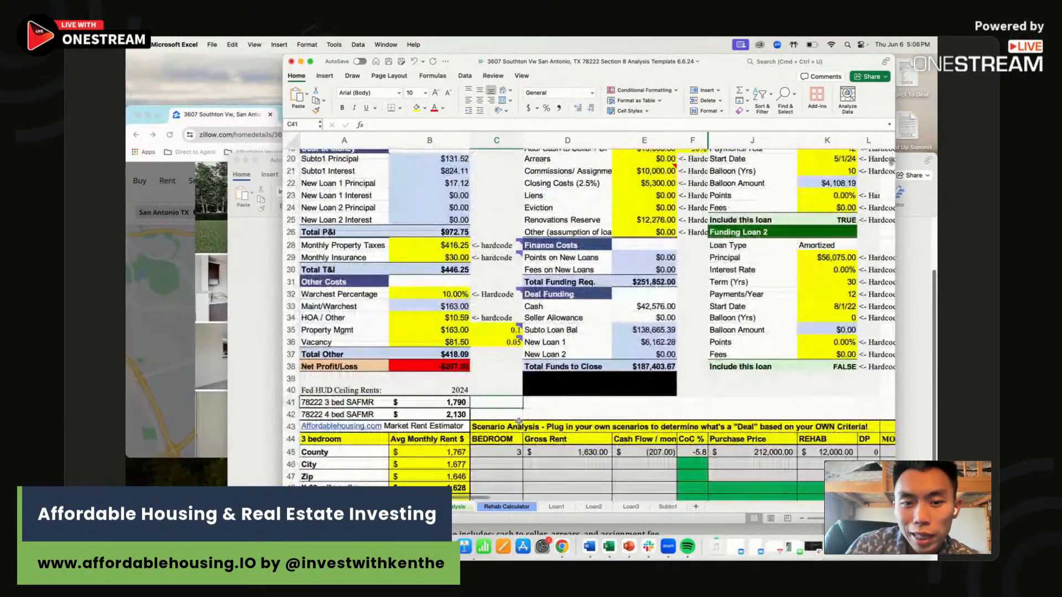
{"action": "scroll", "coordinate": [498, 409], "scroll_direction": "down", "scroll_amount": 4}
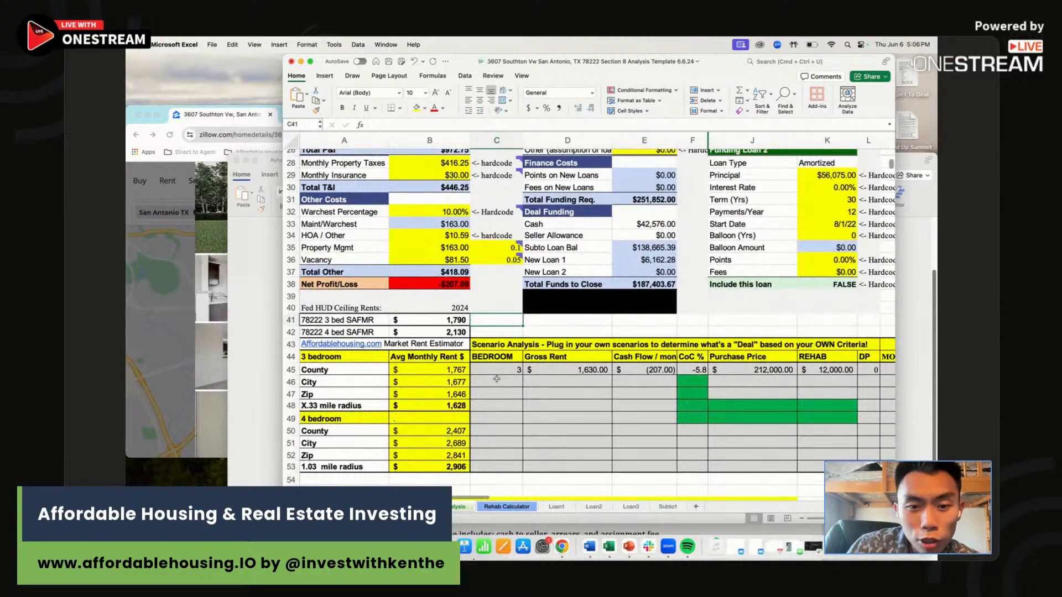
{"action": "scroll", "coordinate": [497, 379], "scroll_direction": "up", "scroll_amount": 8}
{"action": "left_click", "coordinate": [445, 334]}
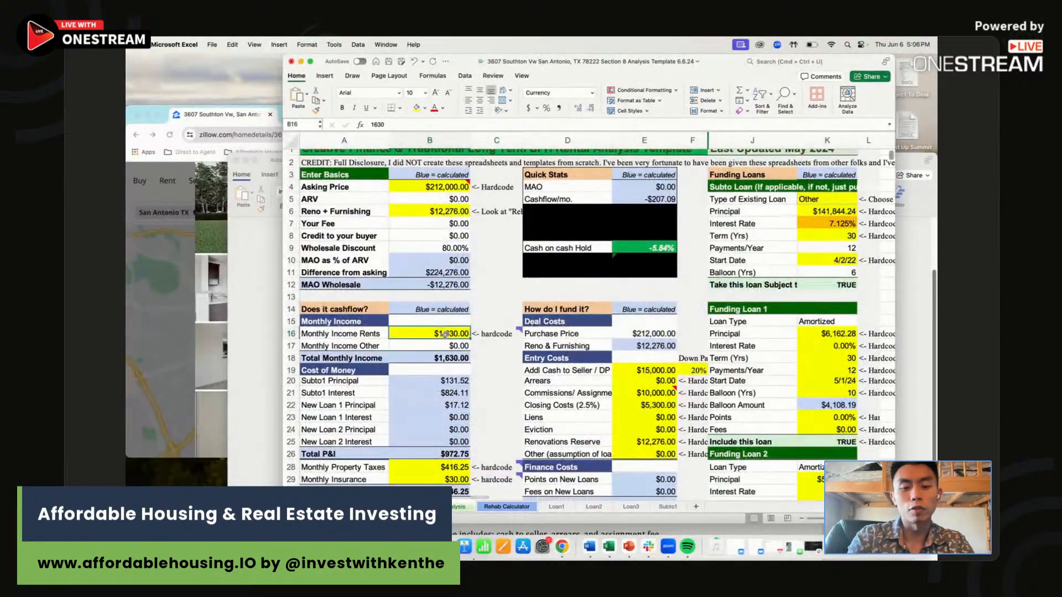
{"action": "type", "text": "1840"}
{"action": "key", "text": "Return"}
{"action": "scroll", "coordinate": [444, 345], "scroll_direction": "down", "scroll_amount": 4}
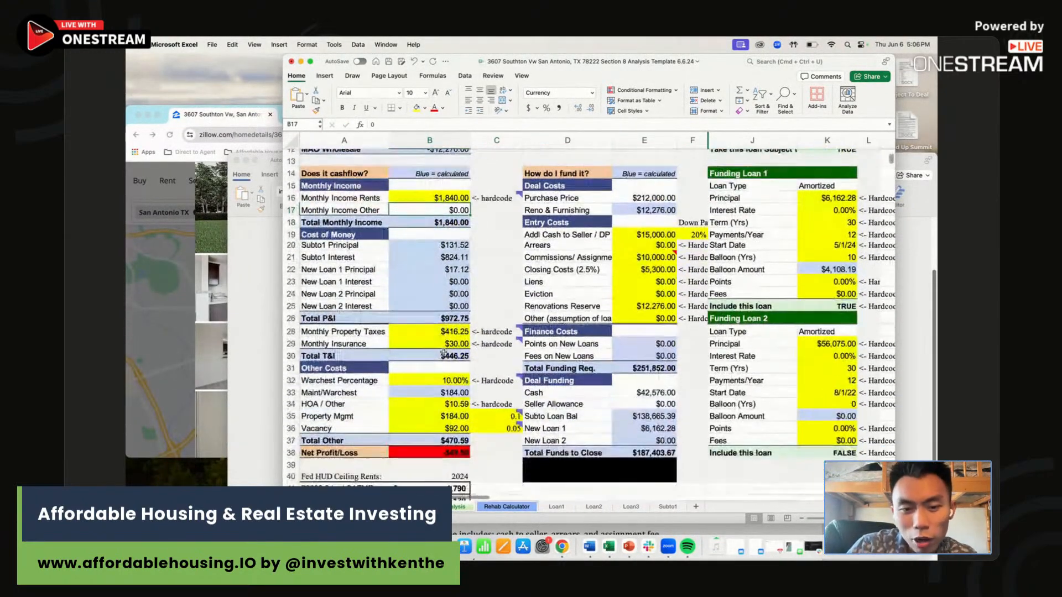
{"action": "scroll", "coordinate": [444, 353], "scroll_direction": "down", "scroll_amount": 2}
{"action": "left_click", "coordinate": [462, 403]}
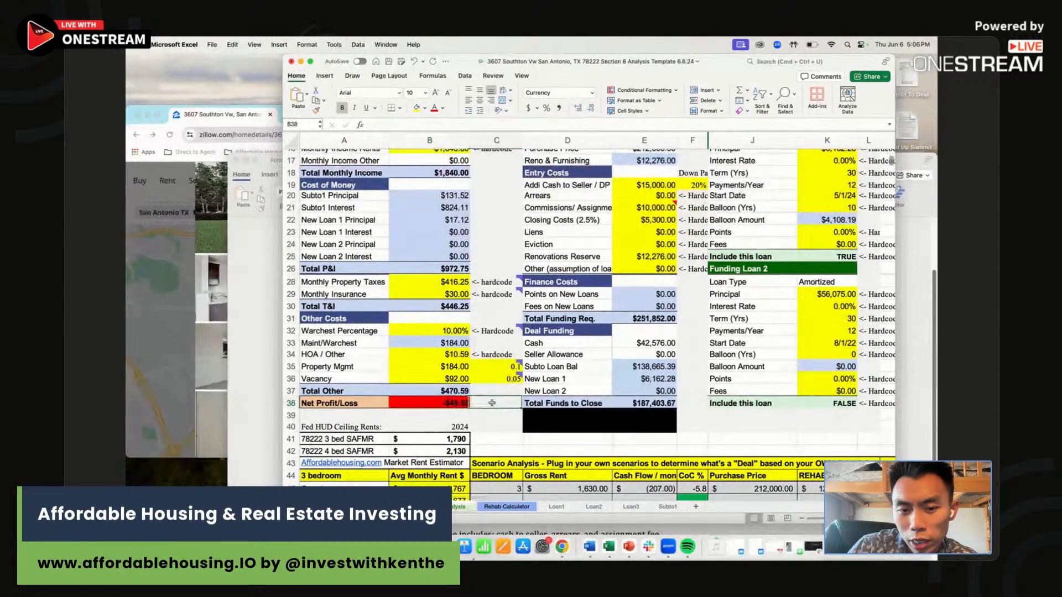
{"action": "left_click", "coordinate": [491, 403]}
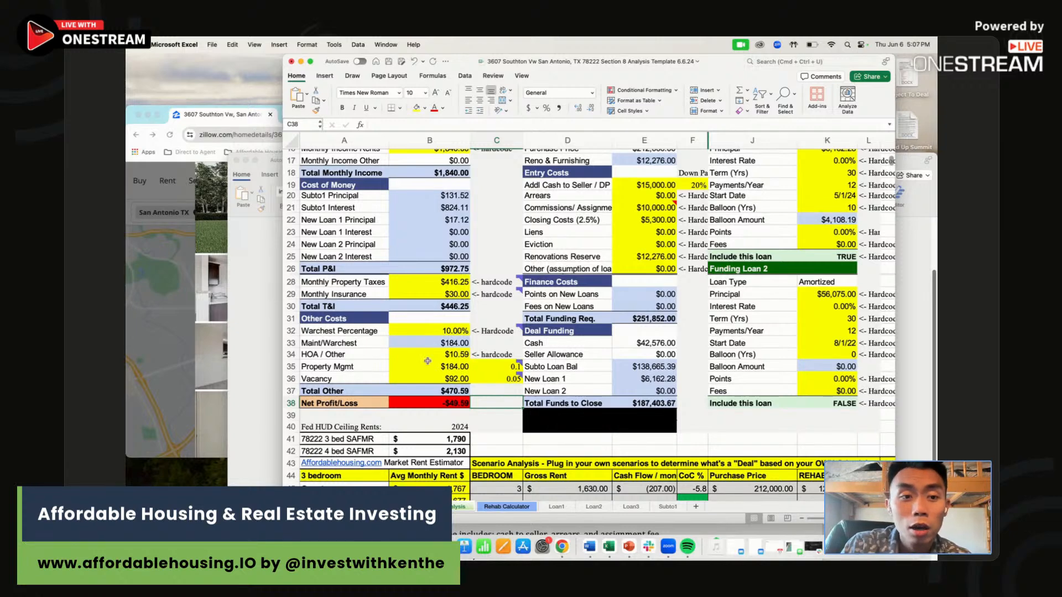
Step: Switch from the spreadsheet to Chrome and open affordablehousing.io in a new tab
{"action": "left_click", "coordinate": [273, 255]}
{"action": "scroll", "coordinate": [516, 309], "scroll_direction": "up", "scroll_amount": 3}
{"action": "key", "text": "super+Tab"}
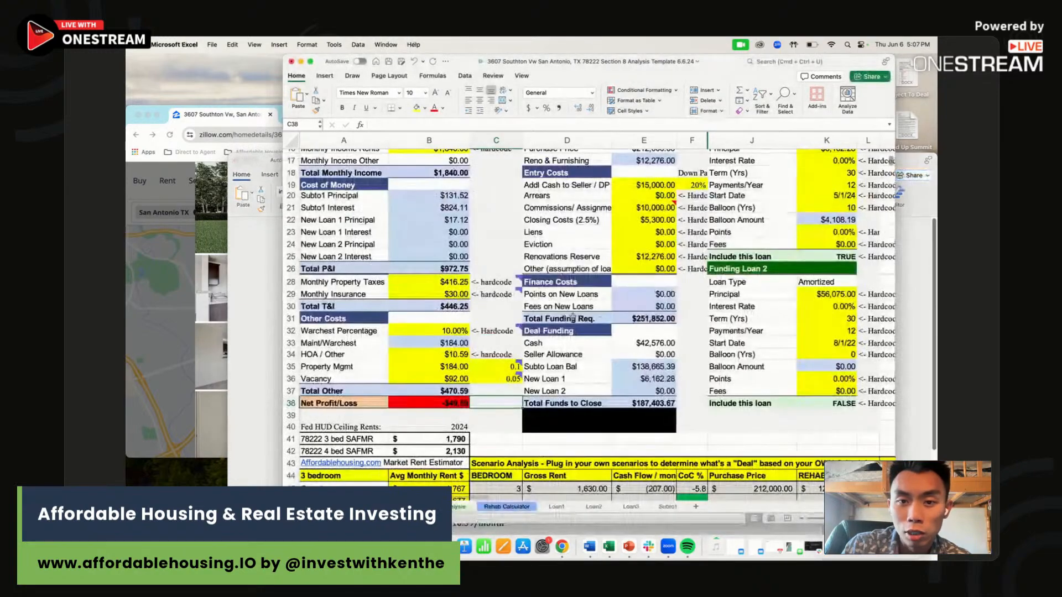
{"action": "scroll", "coordinate": [572, 317], "scroll_direction": "up", "scroll_amount": 5}
{"action": "left_click", "coordinate": [170, 252]}
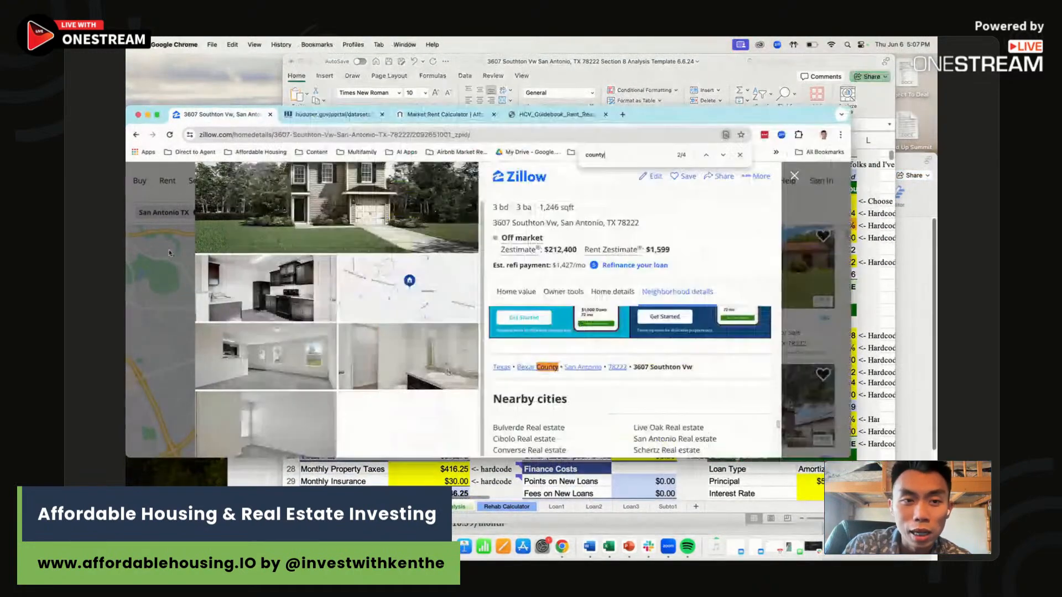
{"action": "left_click", "coordinate": [623, 115]}
{"action": "type", "text": "af"}
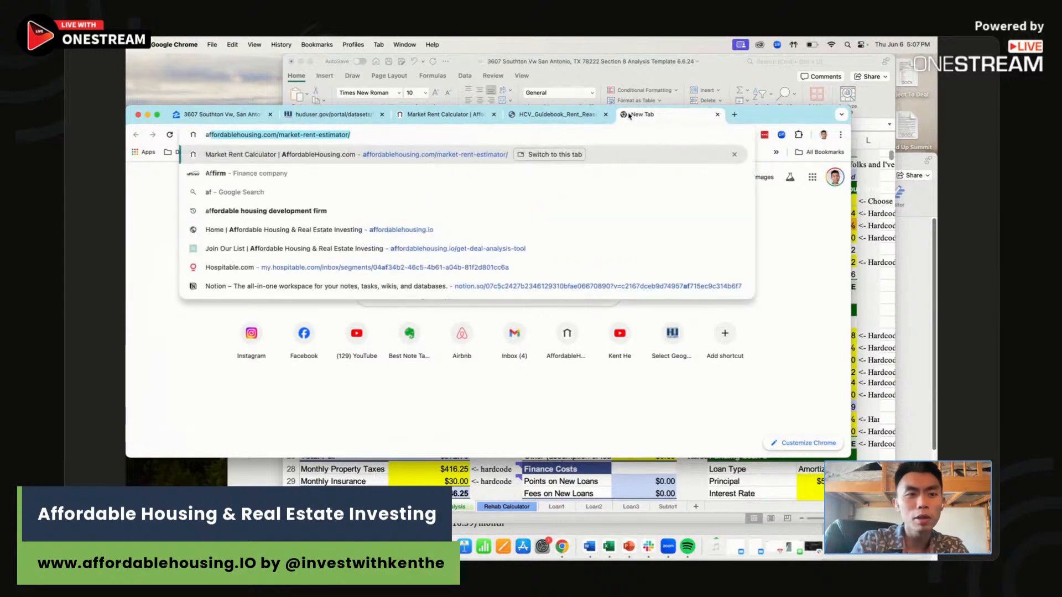
{"action": "type", "text": "fordablehousing.io"}
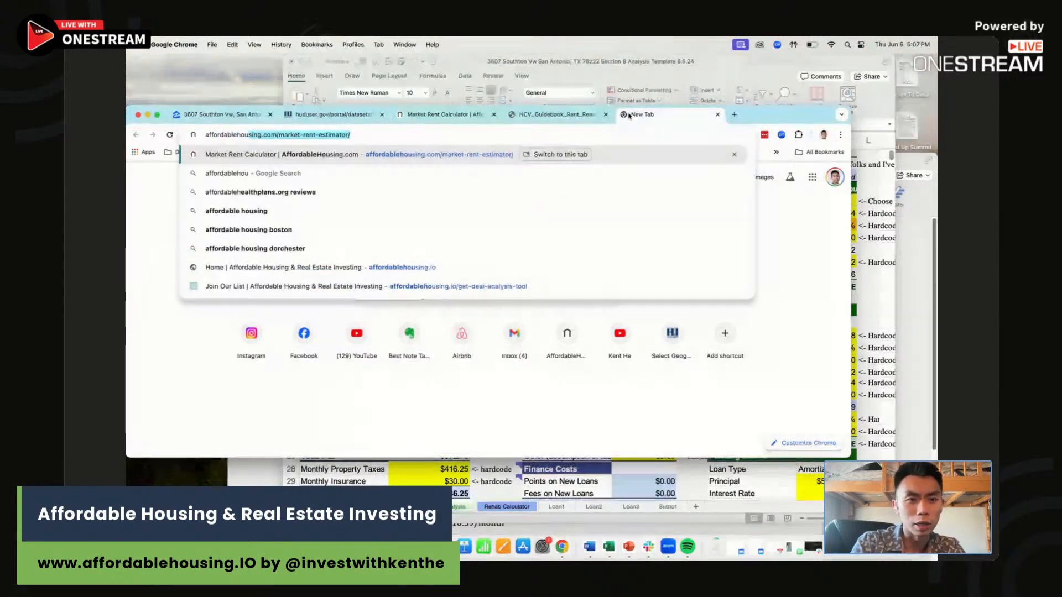
{"action": "key", "text": "Return"}
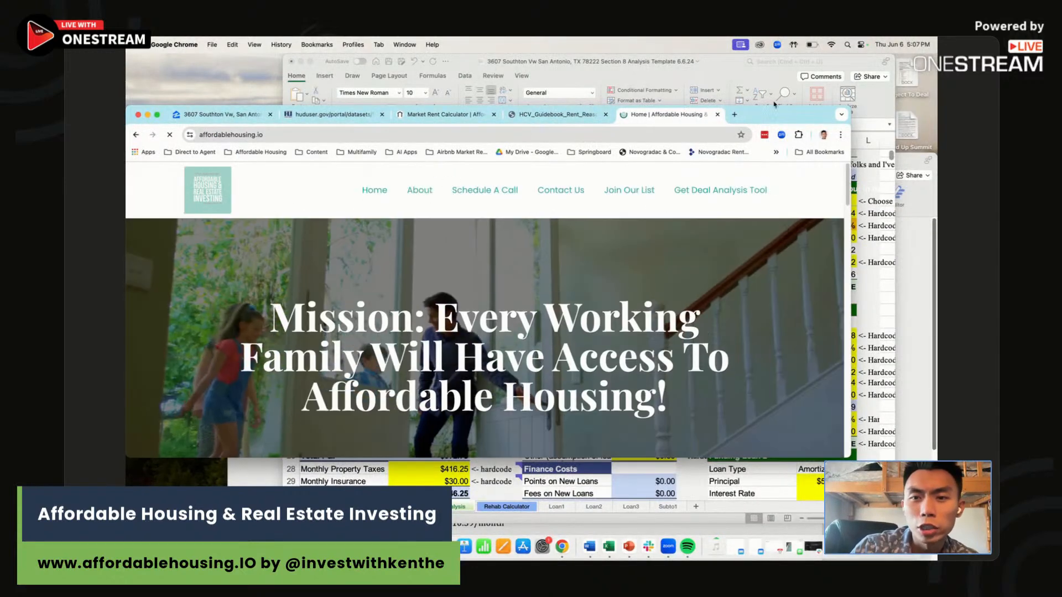
Step: Reposition and resize the browser window over the spreadsheet, and open the site's Get Deal Analysis Tool page with its form in view
{"action": "left_click_drag", "start_coordinate": [629, 115], "coordinate": [781, 69]}
{"action": "left_click_drag", "start_coordinate": [937, 68], "coordinate": [728, 63]}
{"action": "left_click", "coordinate": [690, 141]}
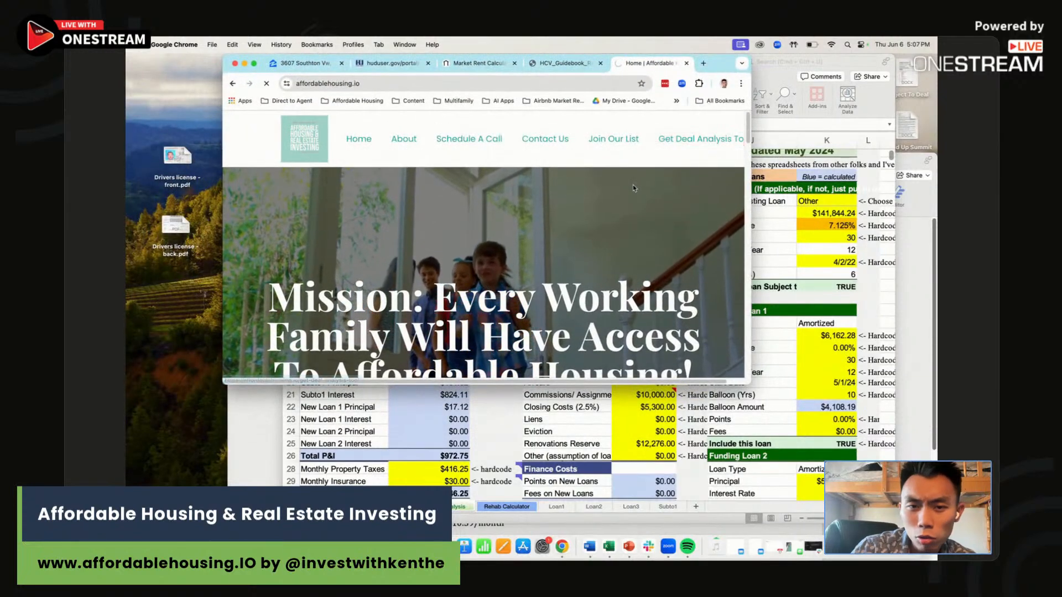
{"action": "scroll", "coordinate": [523, 262], "scroll_direction": "down", "scroll_amount": 2}
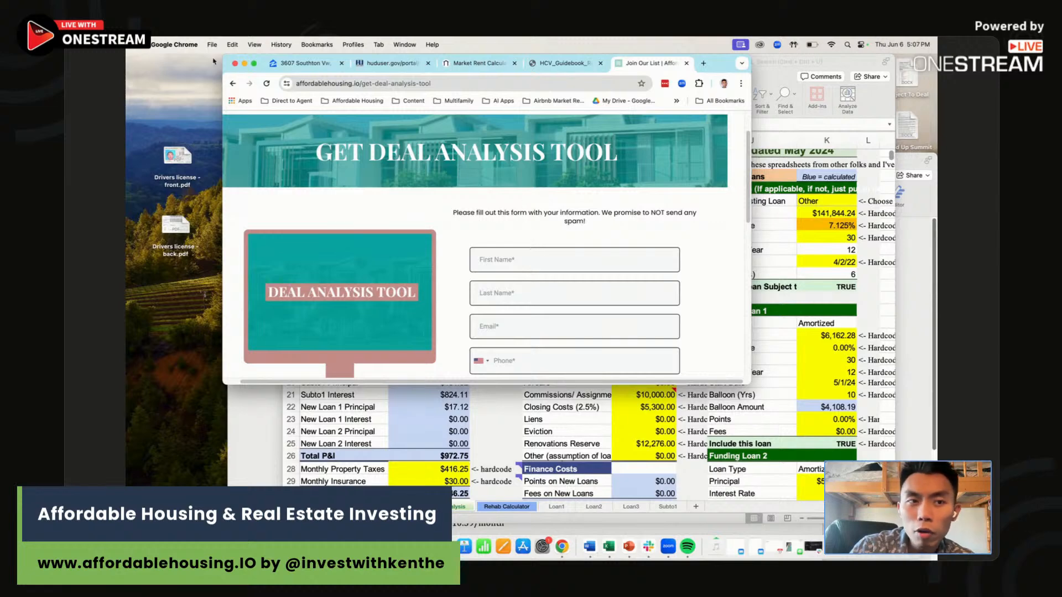
{"action": "left_click_drag", "start_coordinate": [221, 57], "coordinate": [153, 56]}
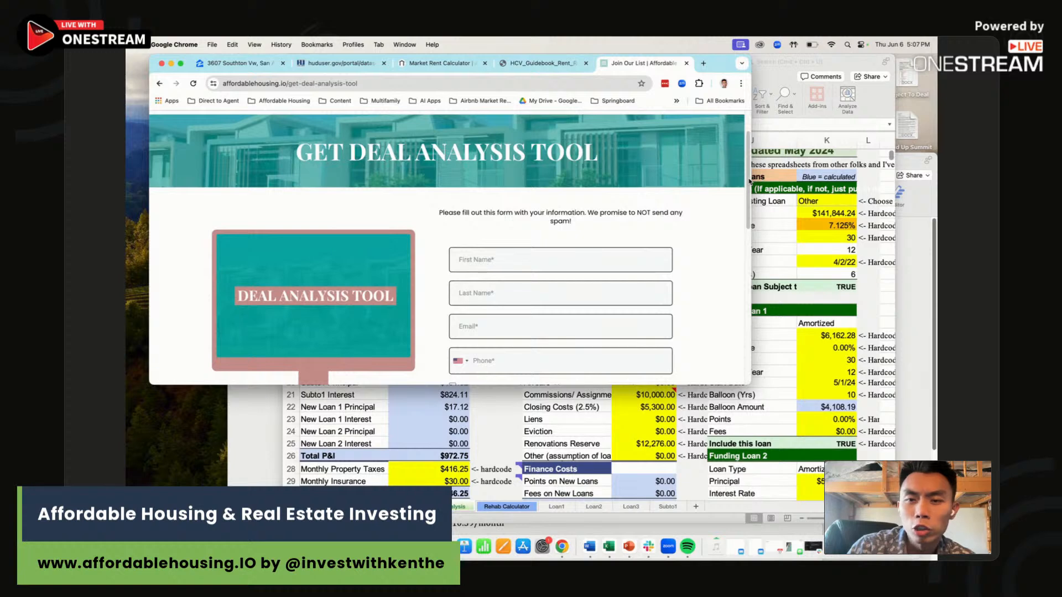
{"action": "scroll", "coordinate": [747, 180], "scroll_direction": "up", "scroll_amount": 1}
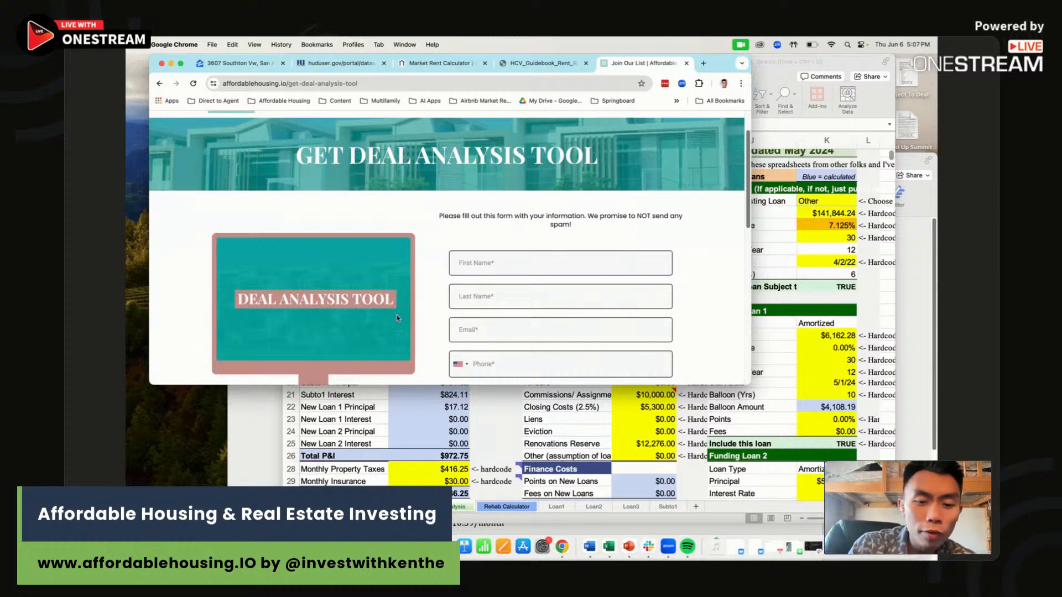
Step: Switch to the browser window with the OneStream Streaming Live Studio
{"action": "right_click", "coordinate": [569, 552]}
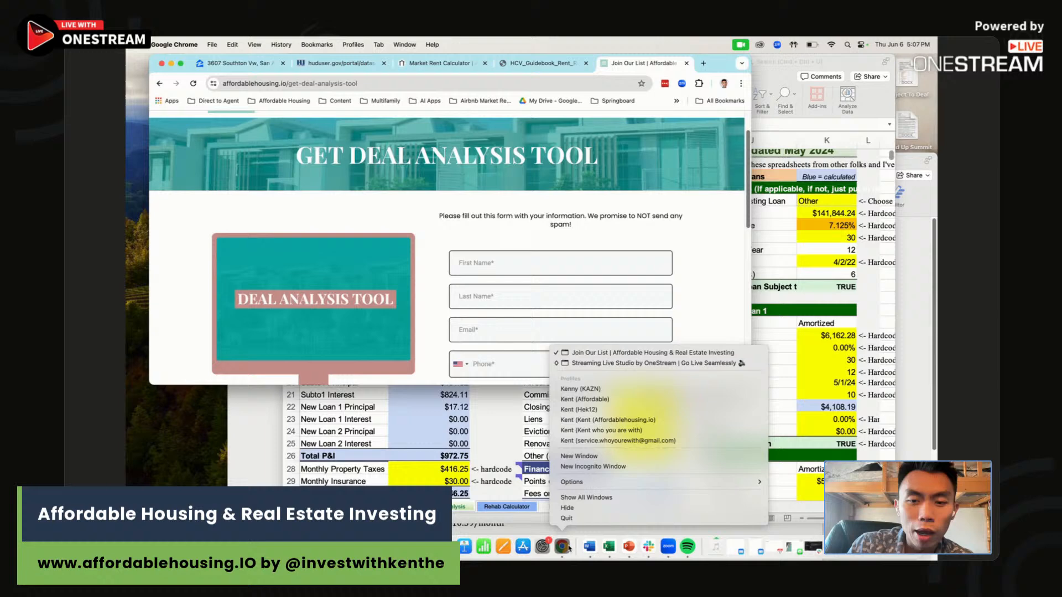
{"action": "left_click", "coordinate": [645, 364]}
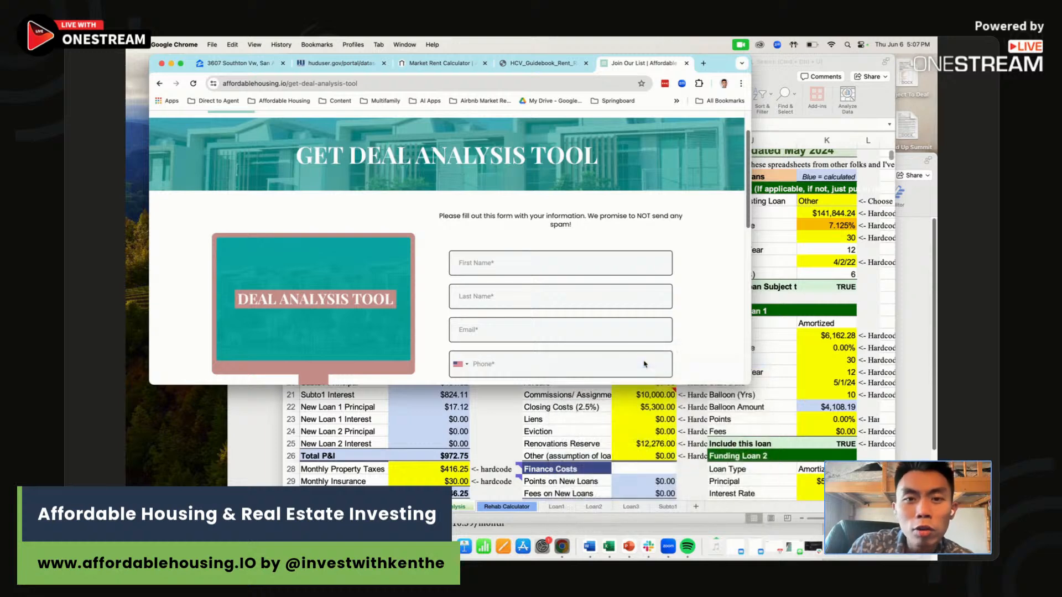